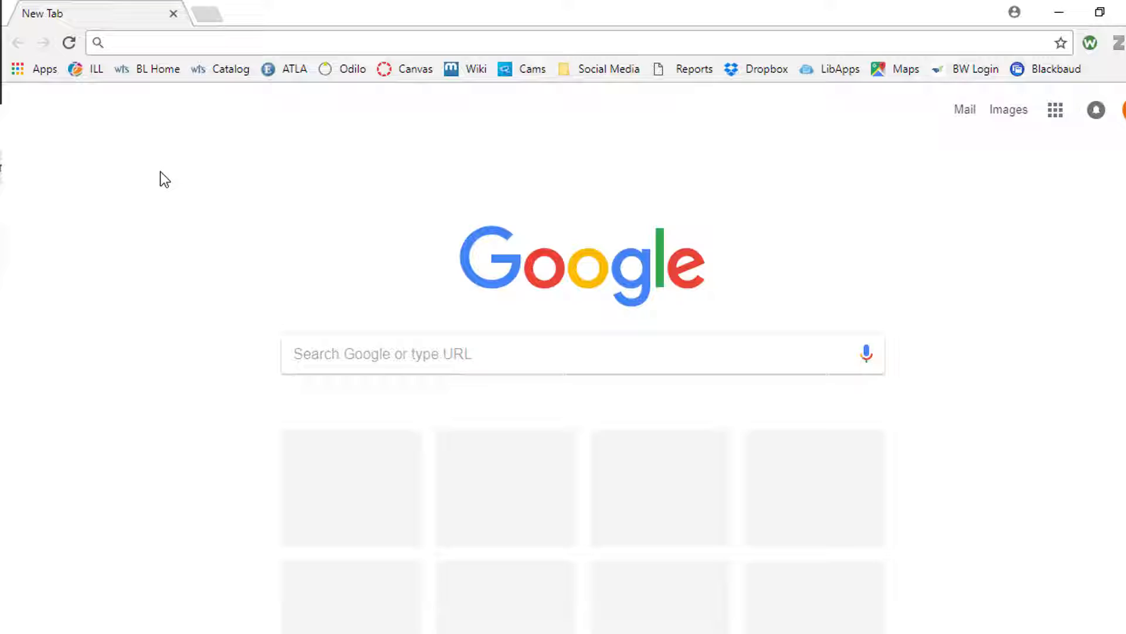
text(www.google.com)
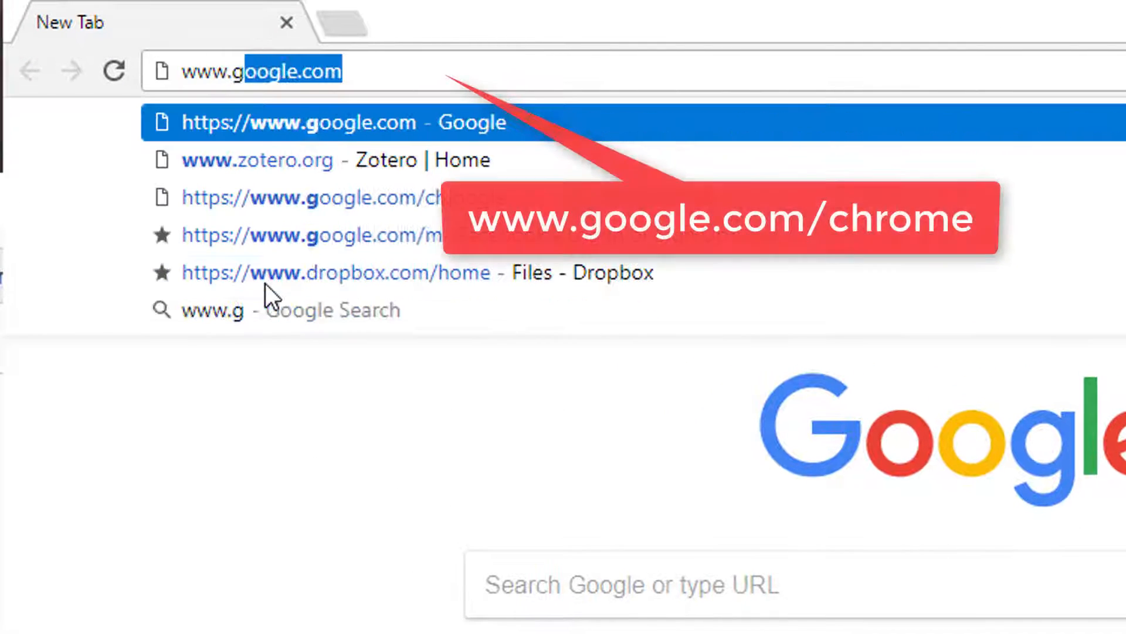
text(/chrome)
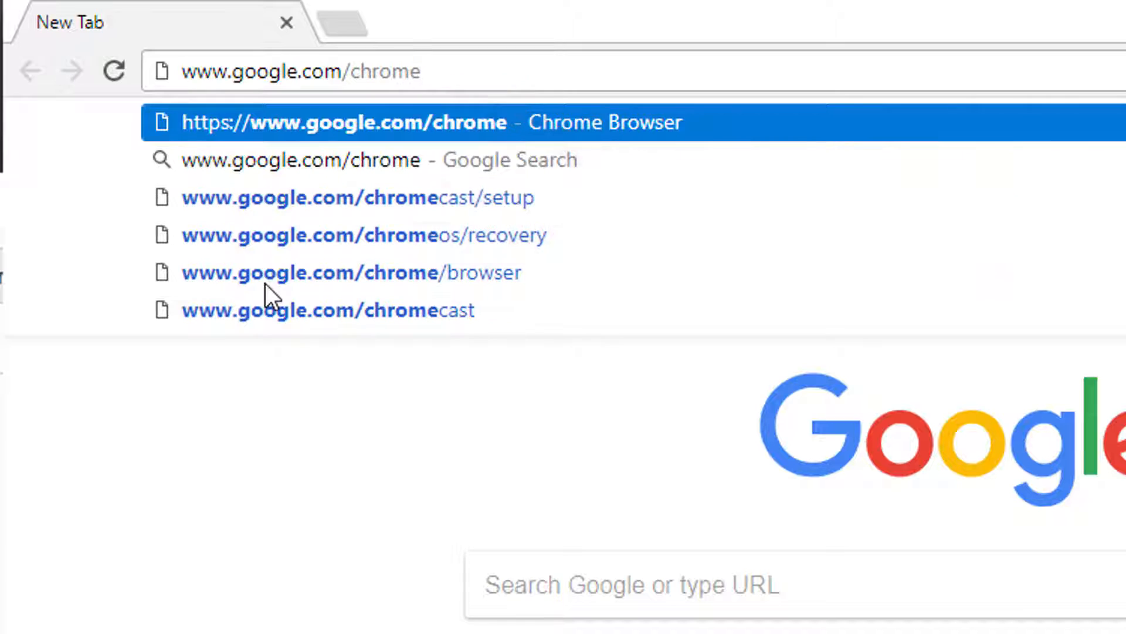
key(Return)
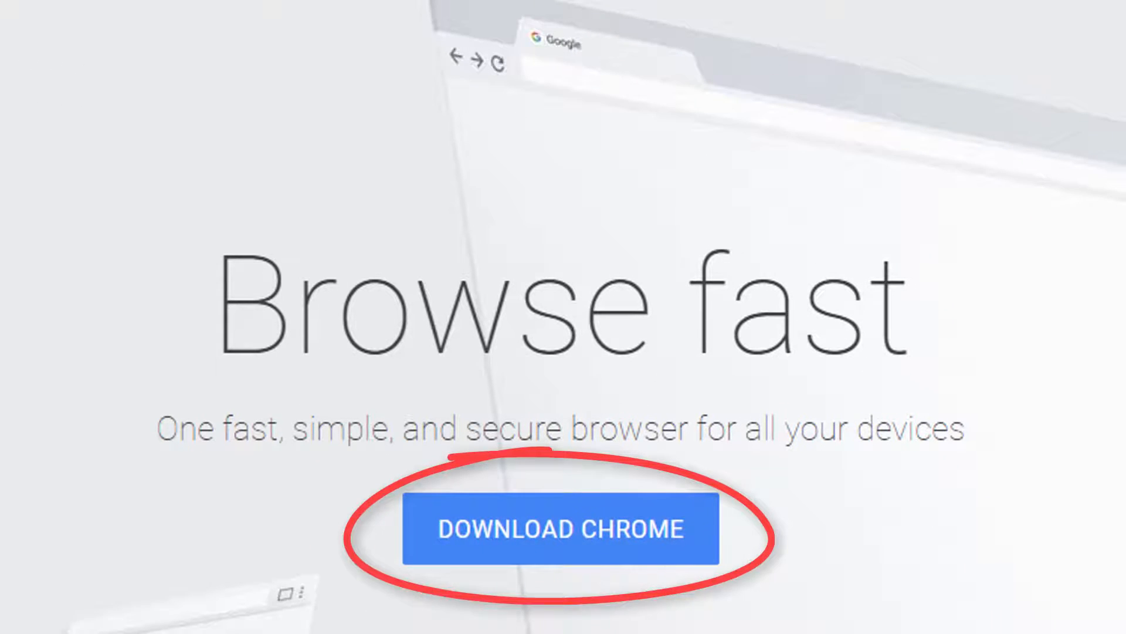
click(558, 535)
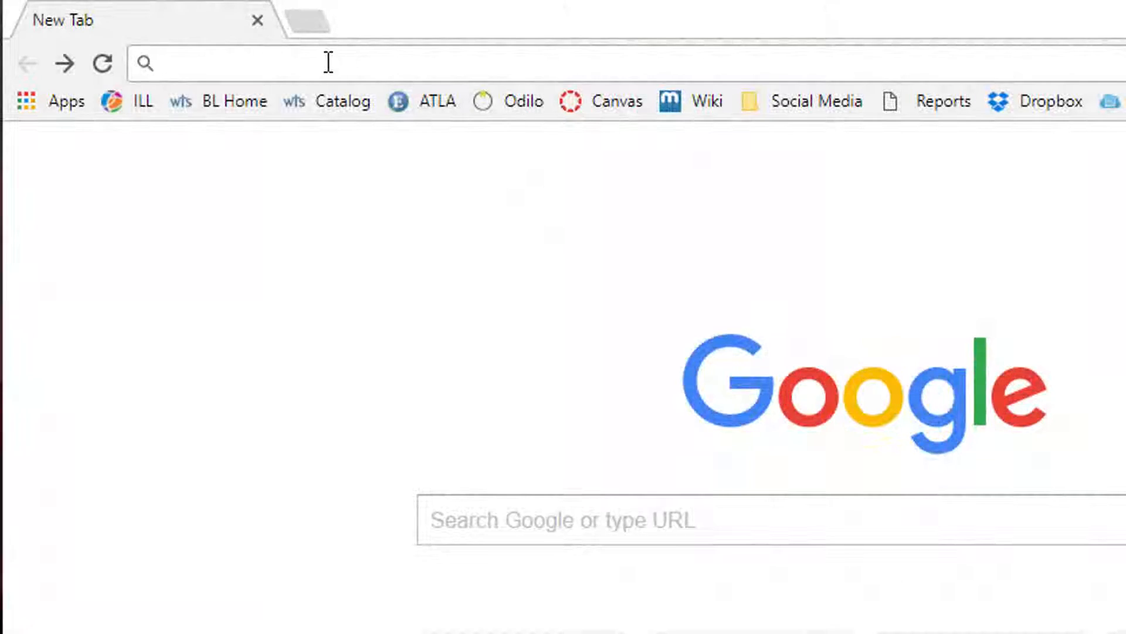
text(www.zote)
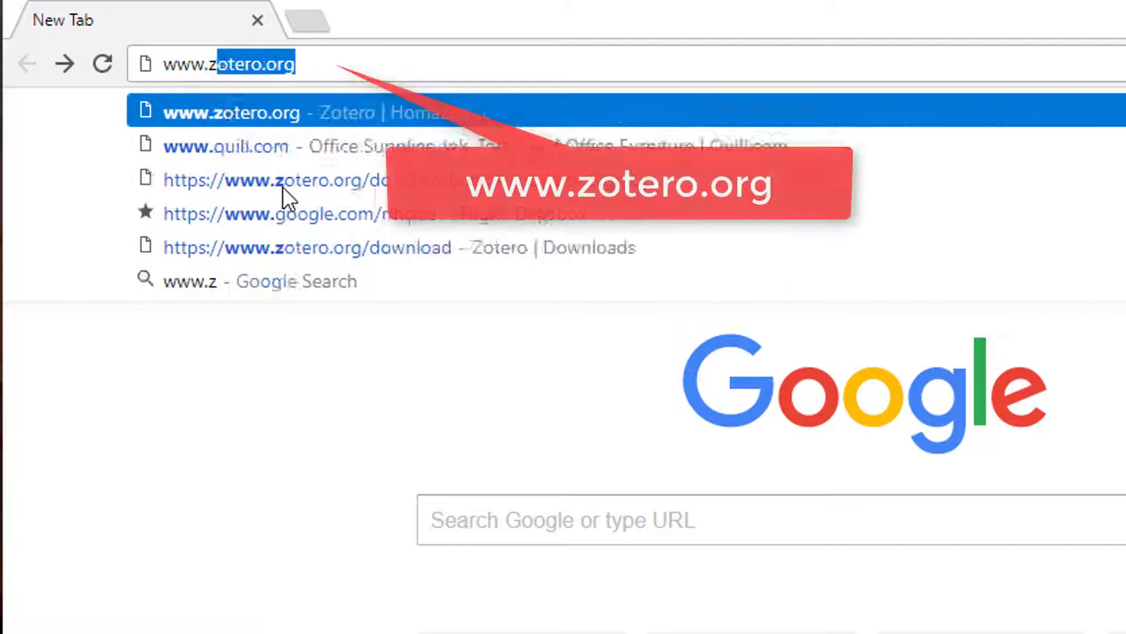
text(ro.org)
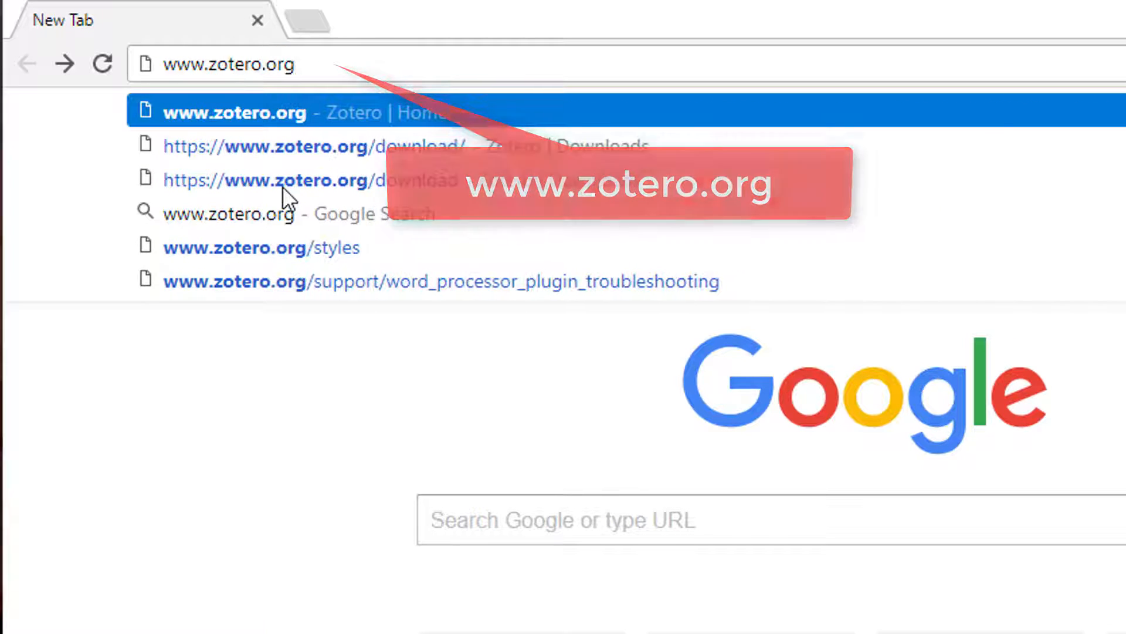
key(Return)
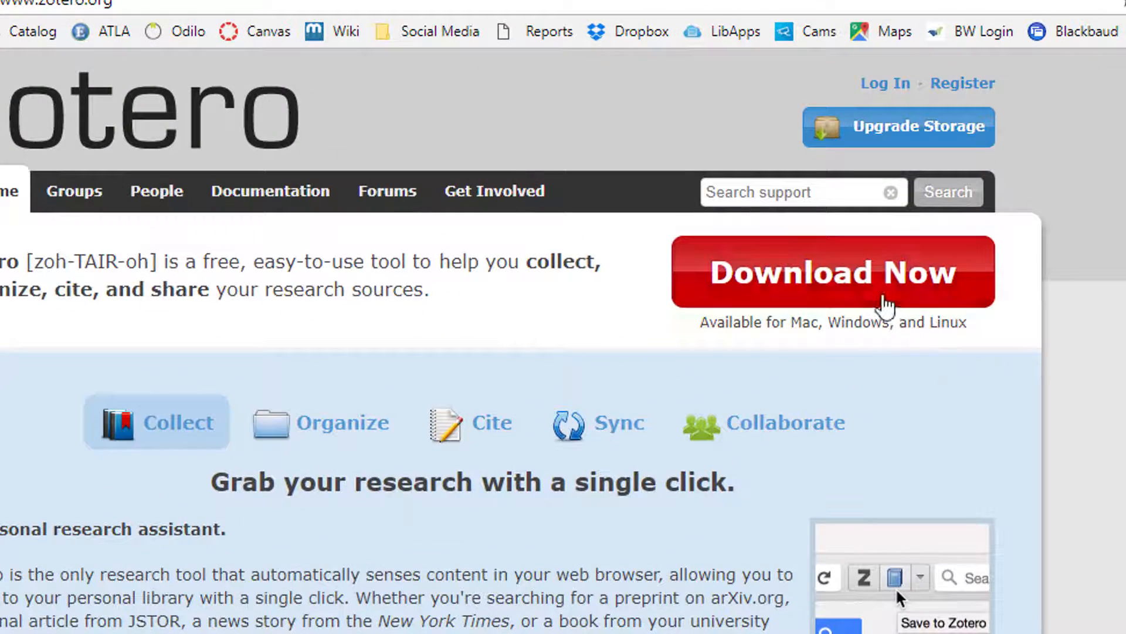
click(885, 304)
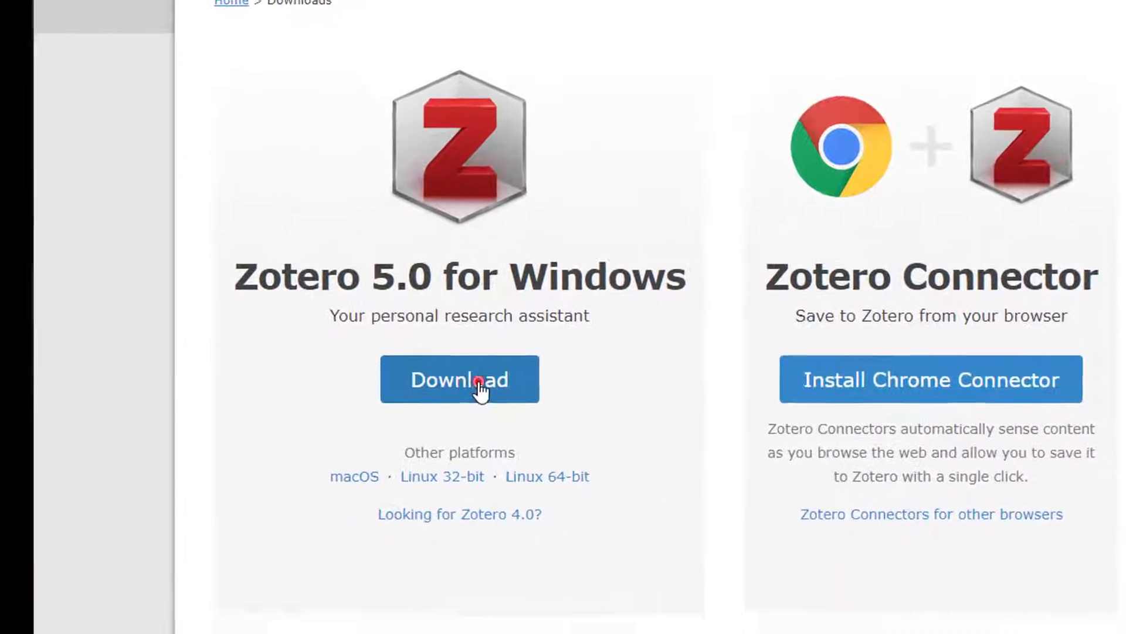
click(387, 515)
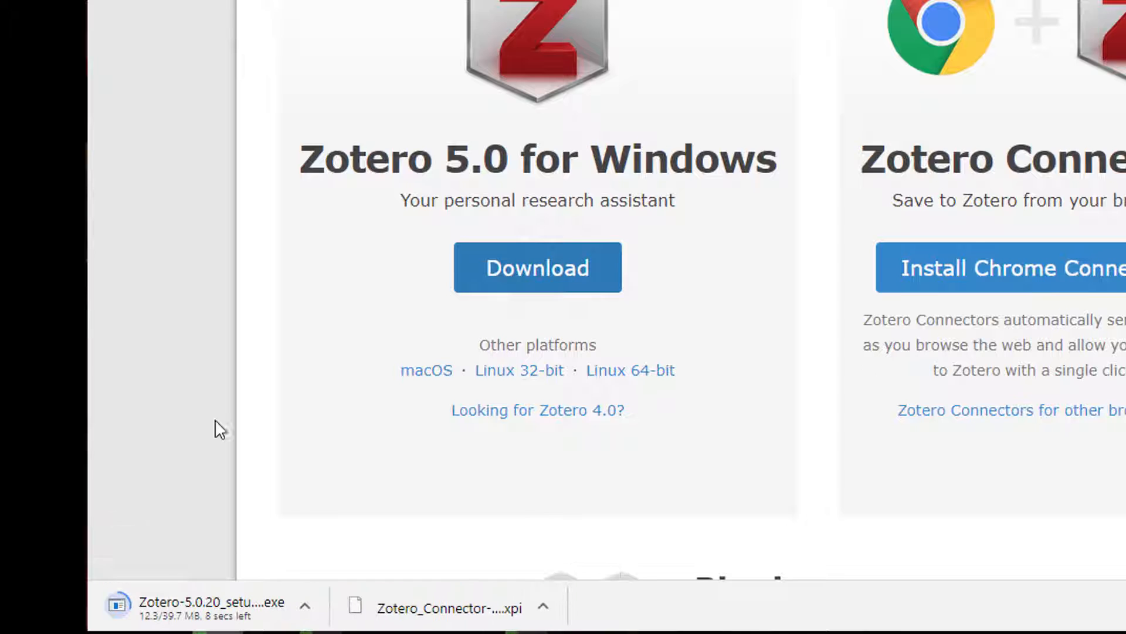
Run the downloaded Zotero installer with the Standard setup type, finish the wizard and bring up Zotero
click(189, 609)
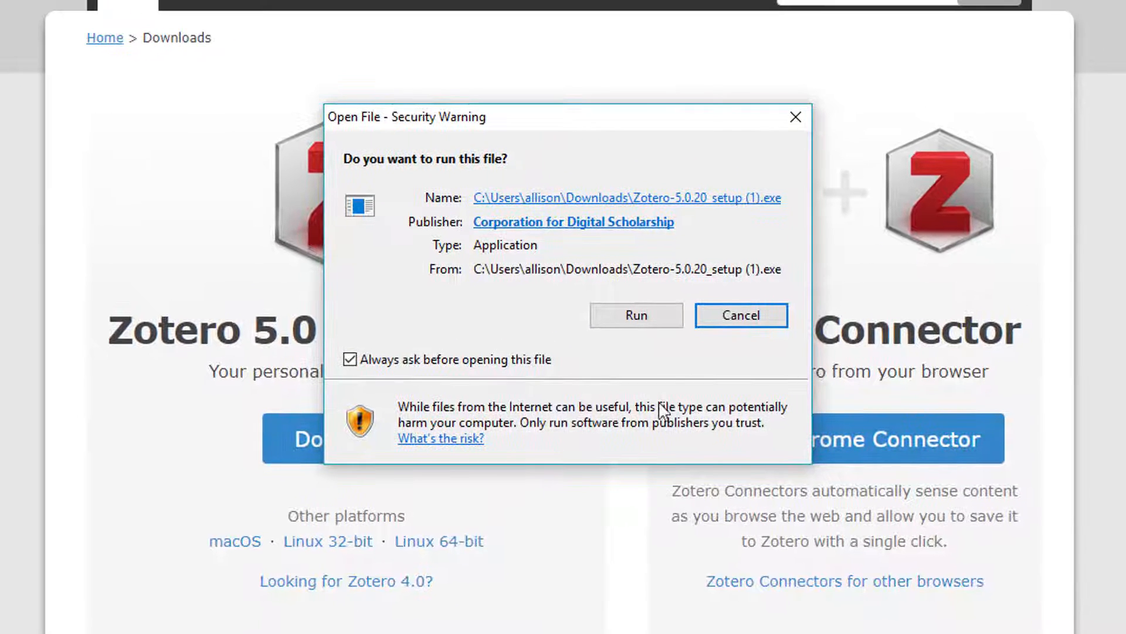
click(669, 320)
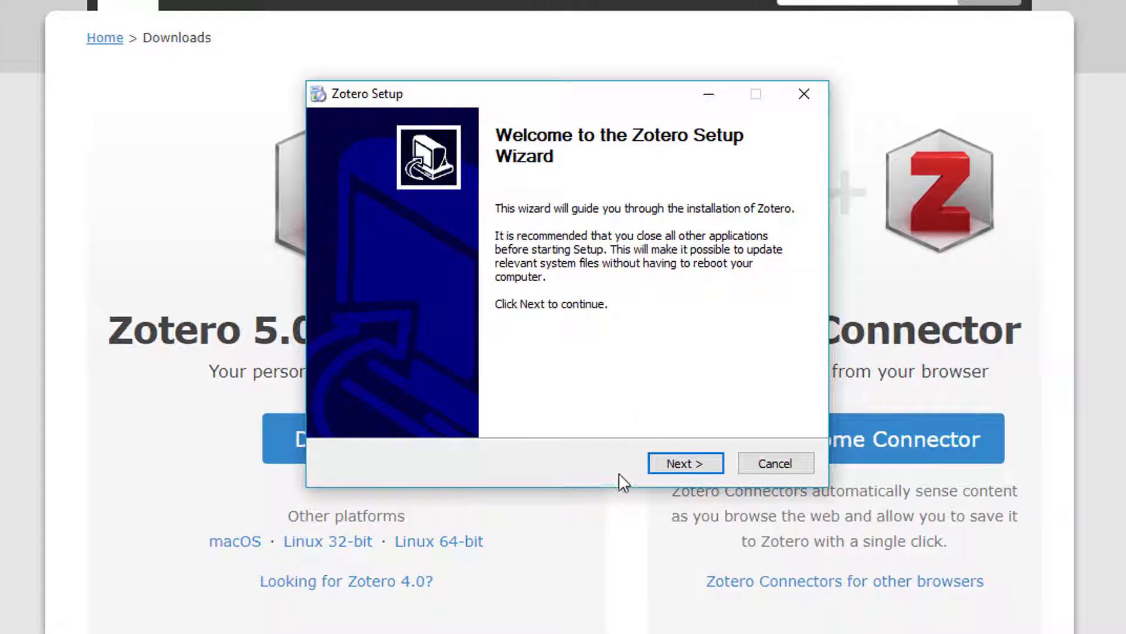
click(672, 464)
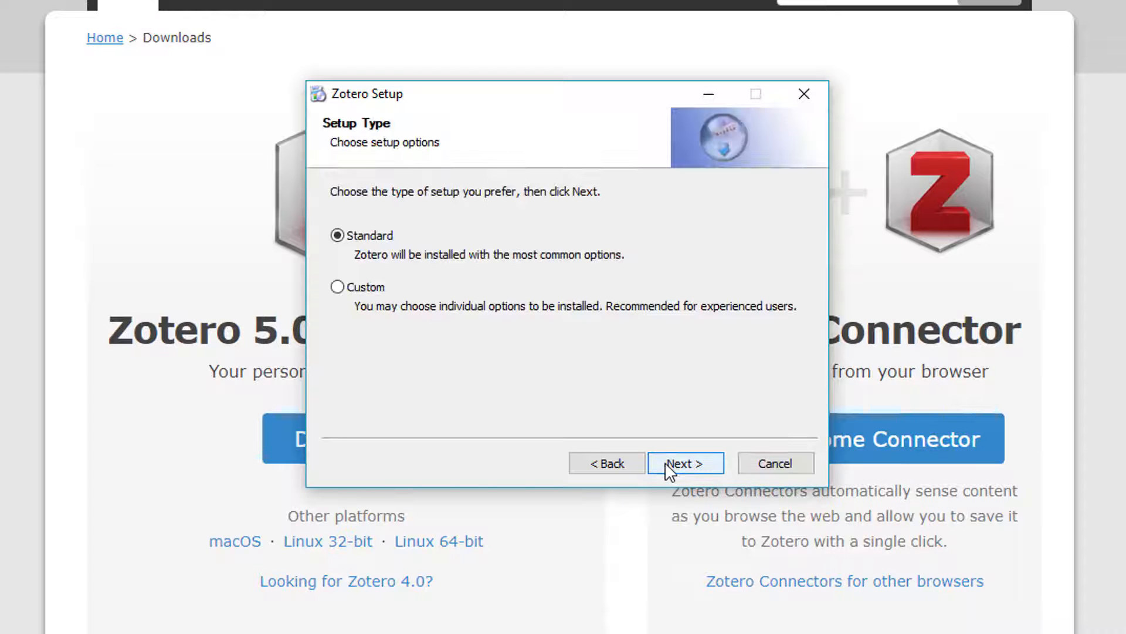
click(670, 464)
click(668, 464)
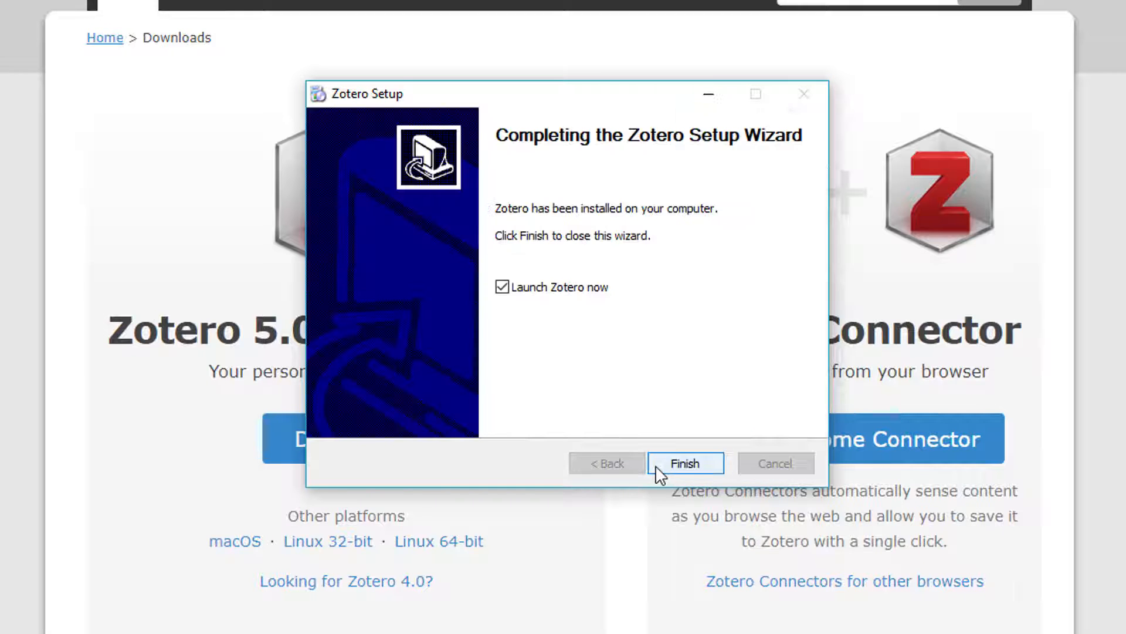
click(676, 468)
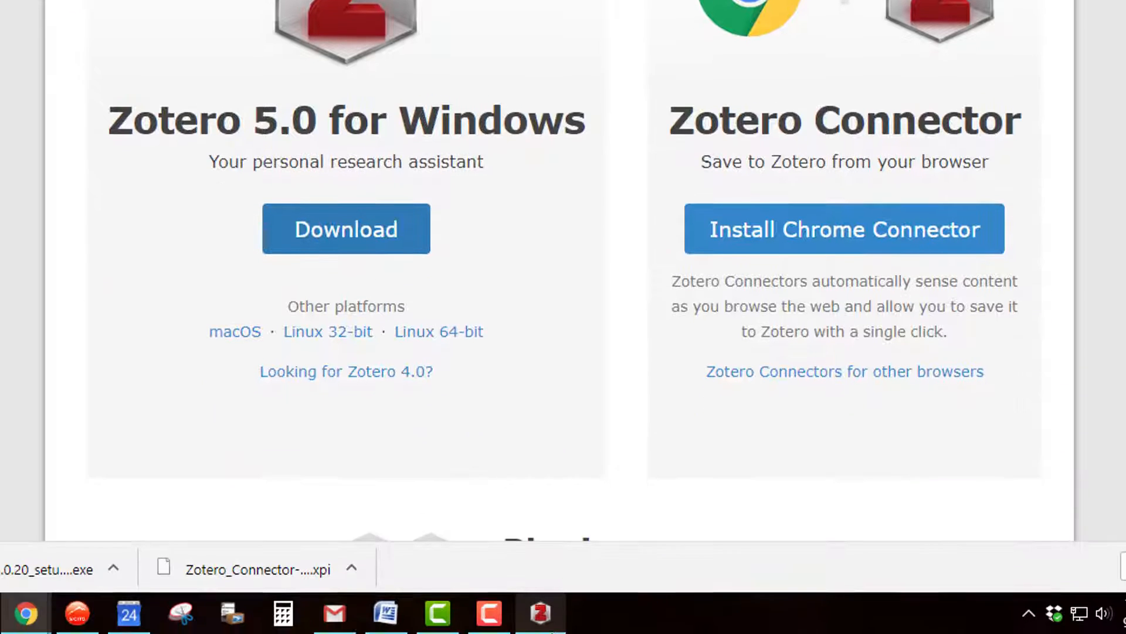
click(554, 605)
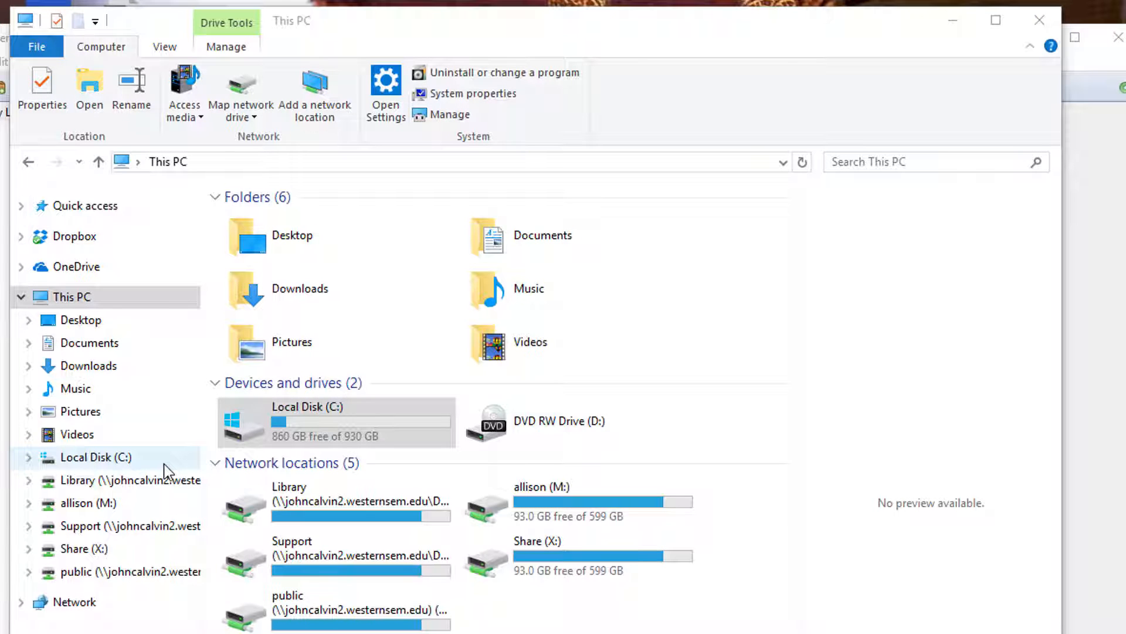
In File Explorer, locate the default Zotero data folder in the user's profile folder under Users on Local Disk (C:)
click(163, 464)
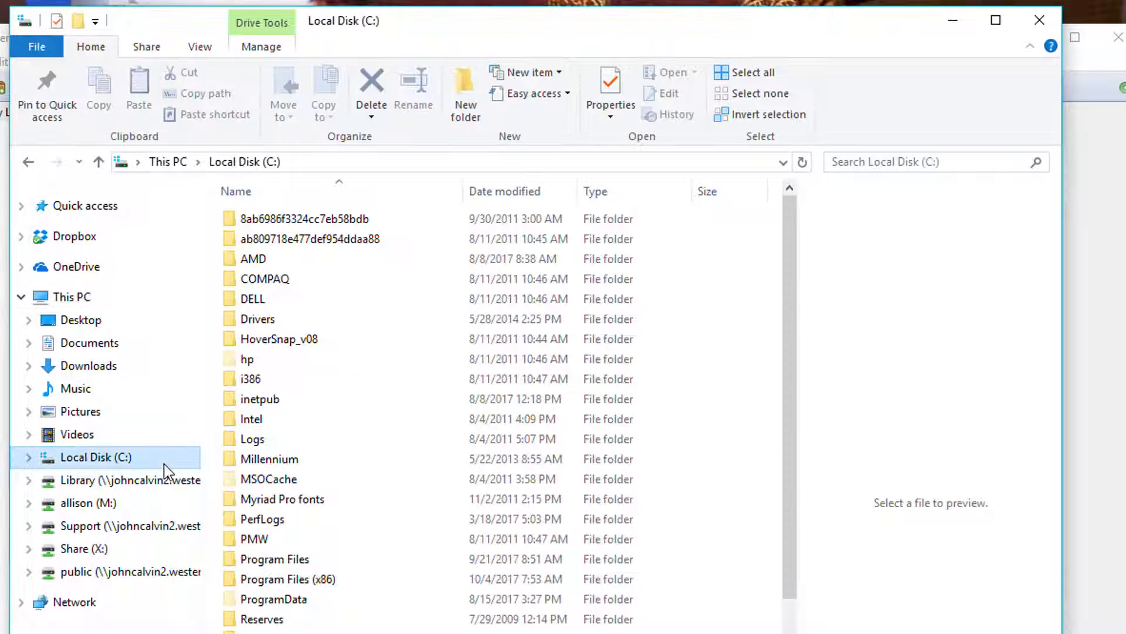
scroll(401, 564, down, 3)
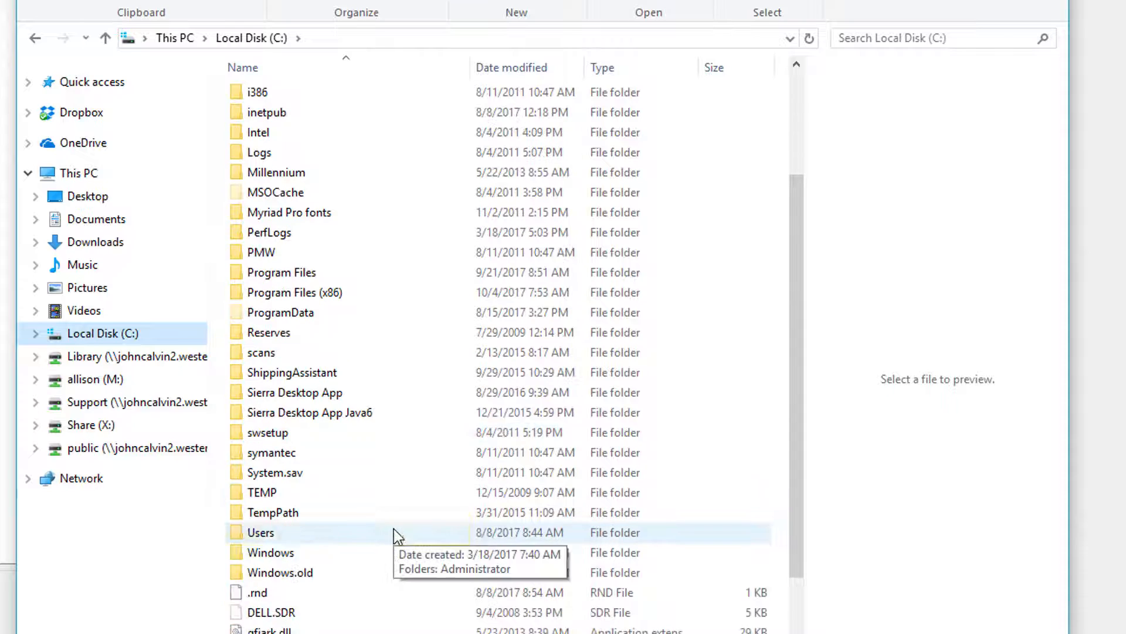
double_click(267, 535)
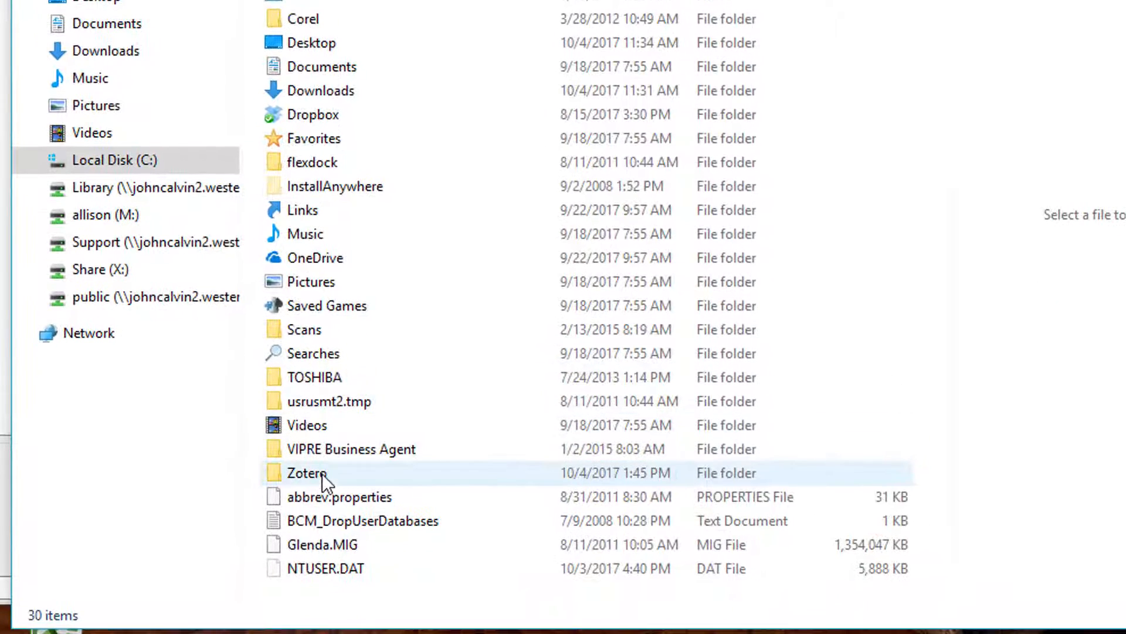
click(322, 473)
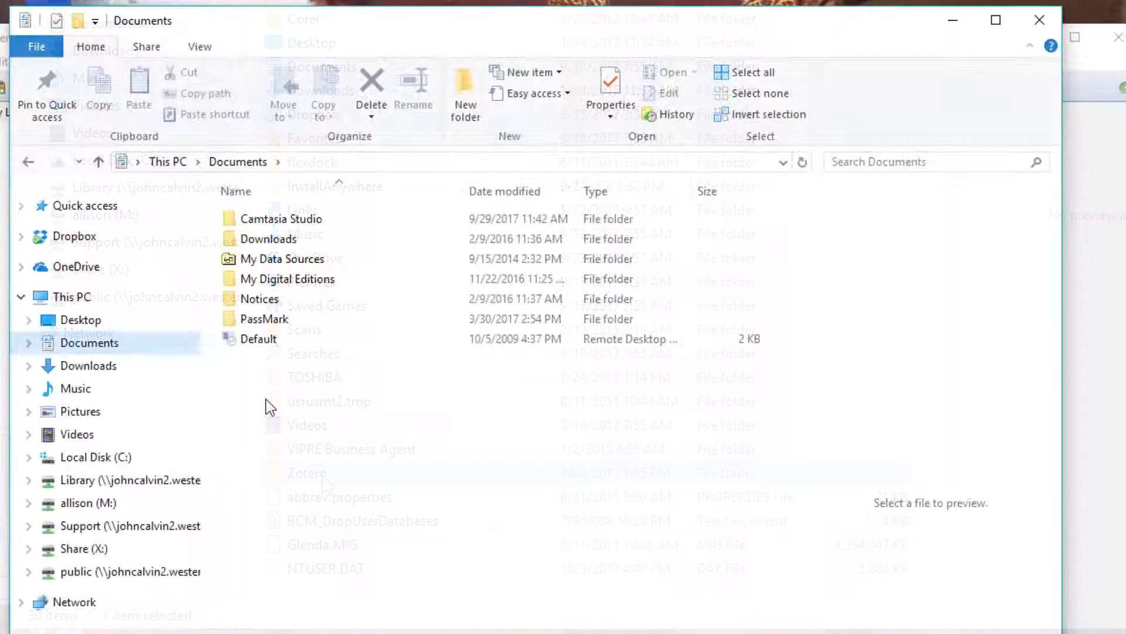
Create a new folder named Zotero in the Documents folder
right_click(264, 398)
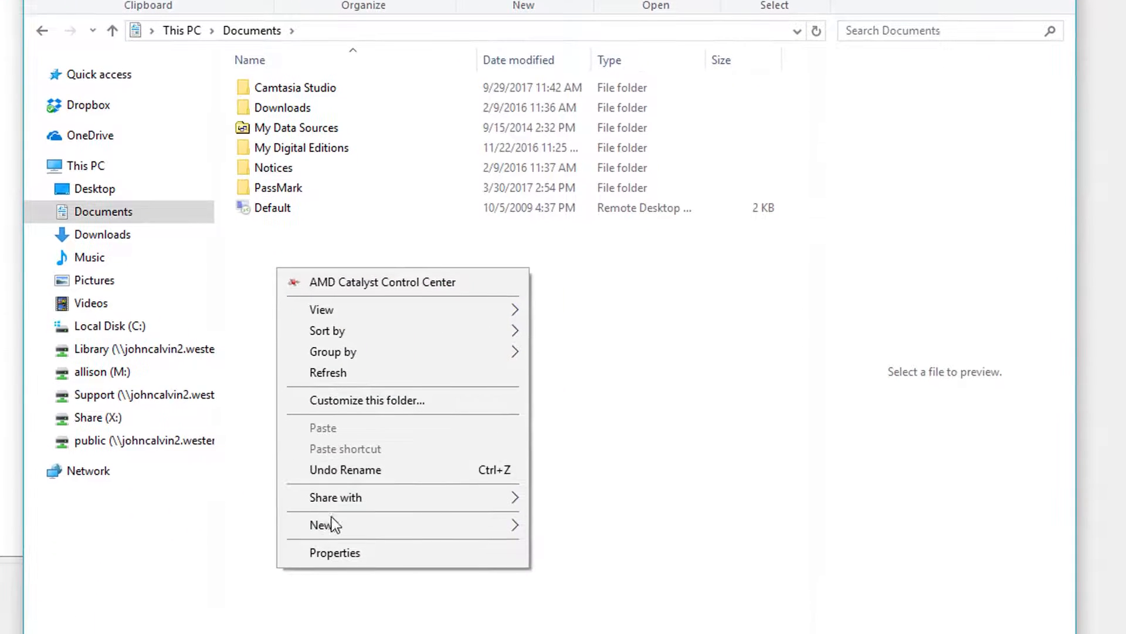
mouse_move(471, 591)
click(546, 527)
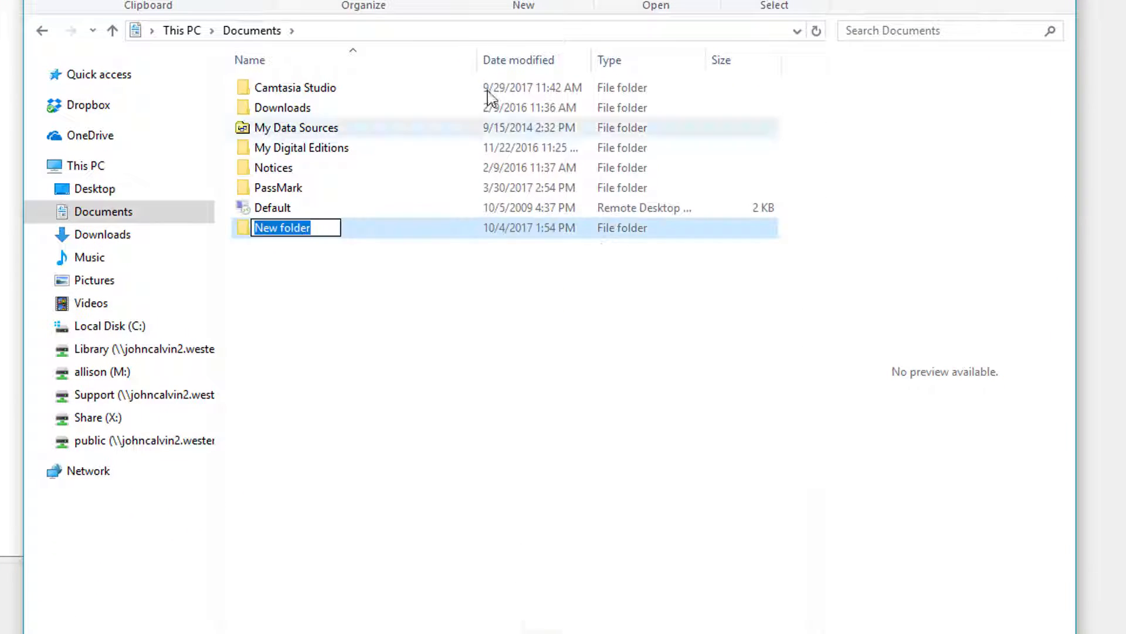
text(Zotero)
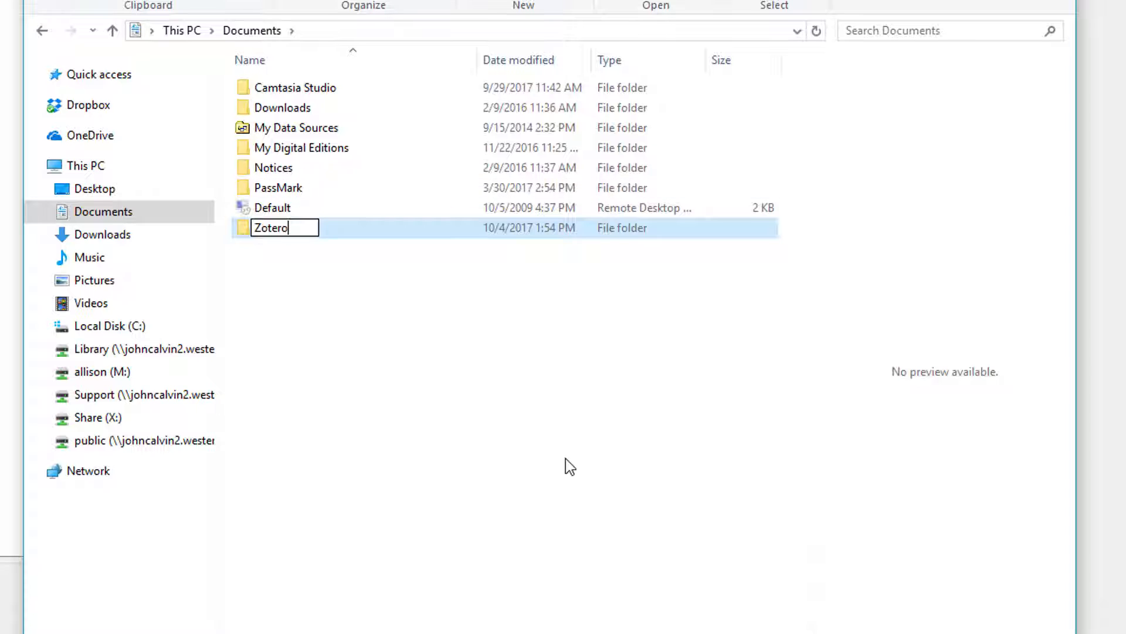
click(565, 441)
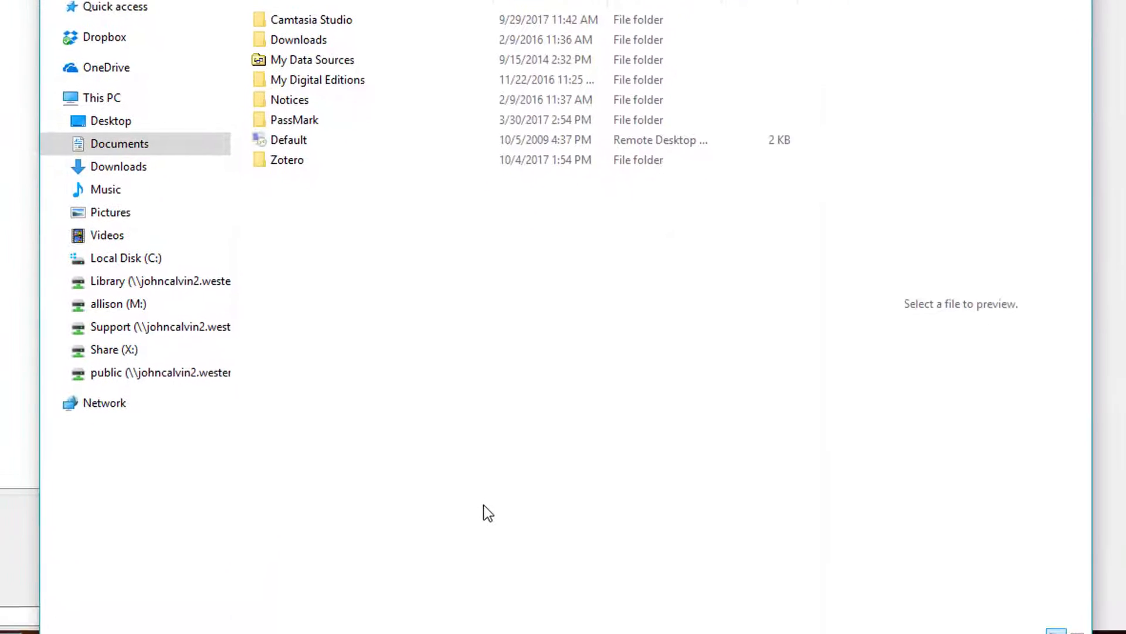
Switch to Zotero and open the Files and Folders settings of its advanced preferences
click(450, 621)
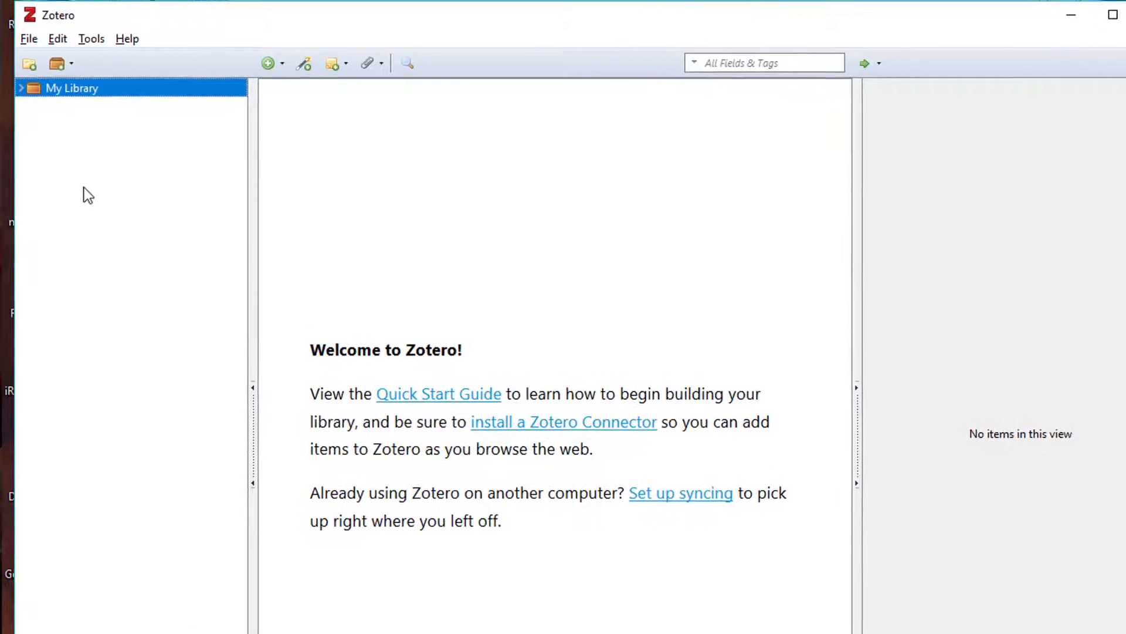
click(57, 39)
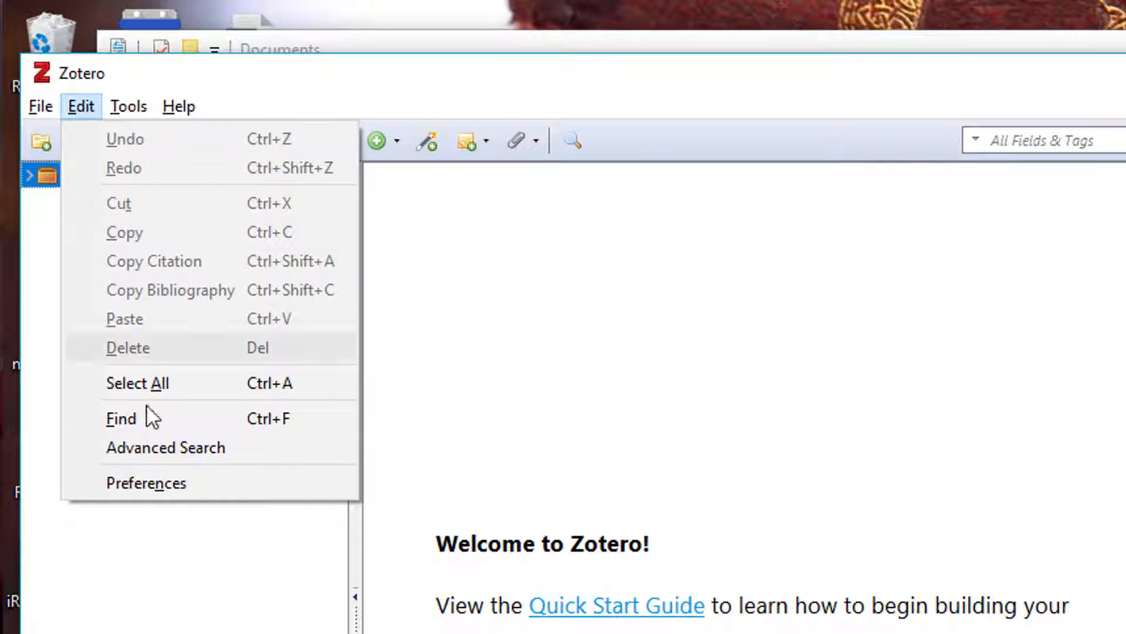
click(171, 490)
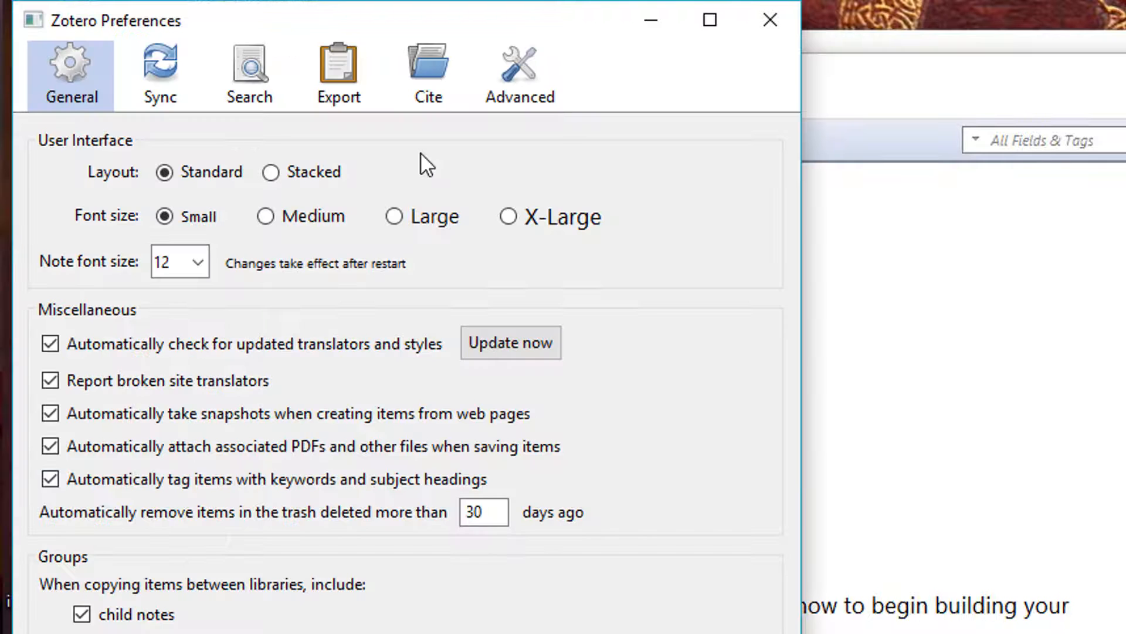
click(529, 101)
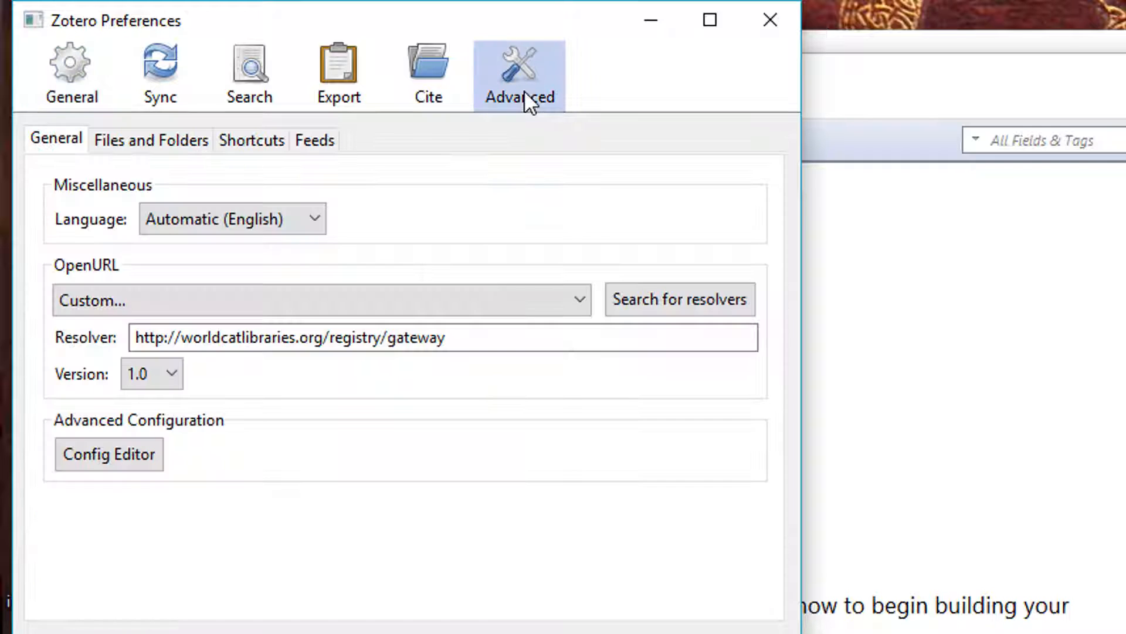
click(170, 144)
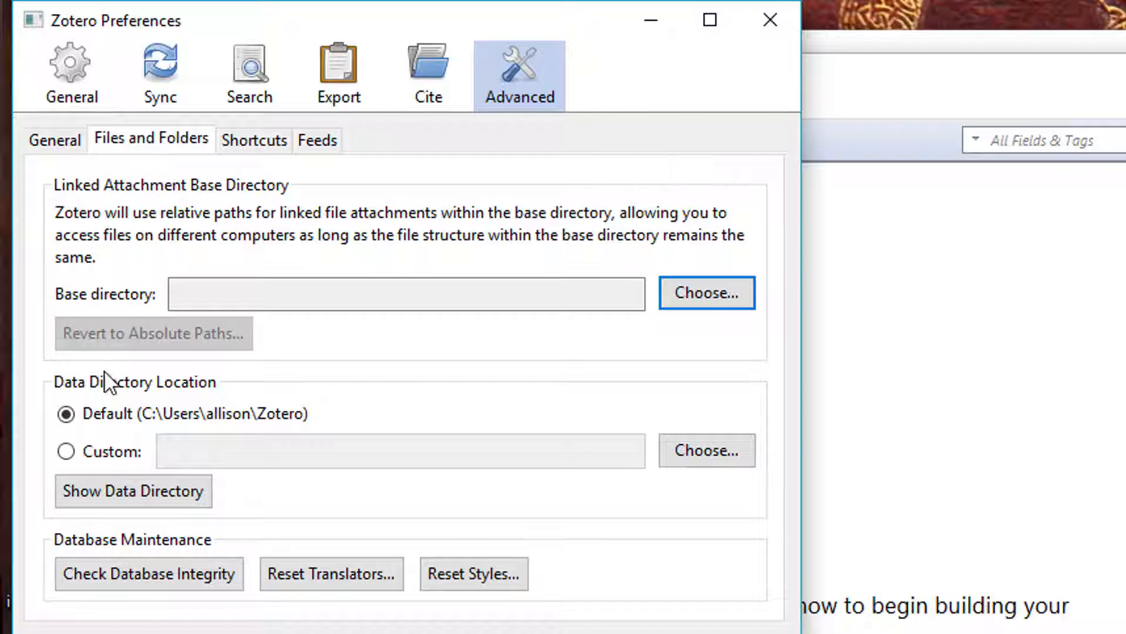
Set a custom data directory using the Zotero folder in Documents, accept the empty directory and quit Zotero
click(67, 451)
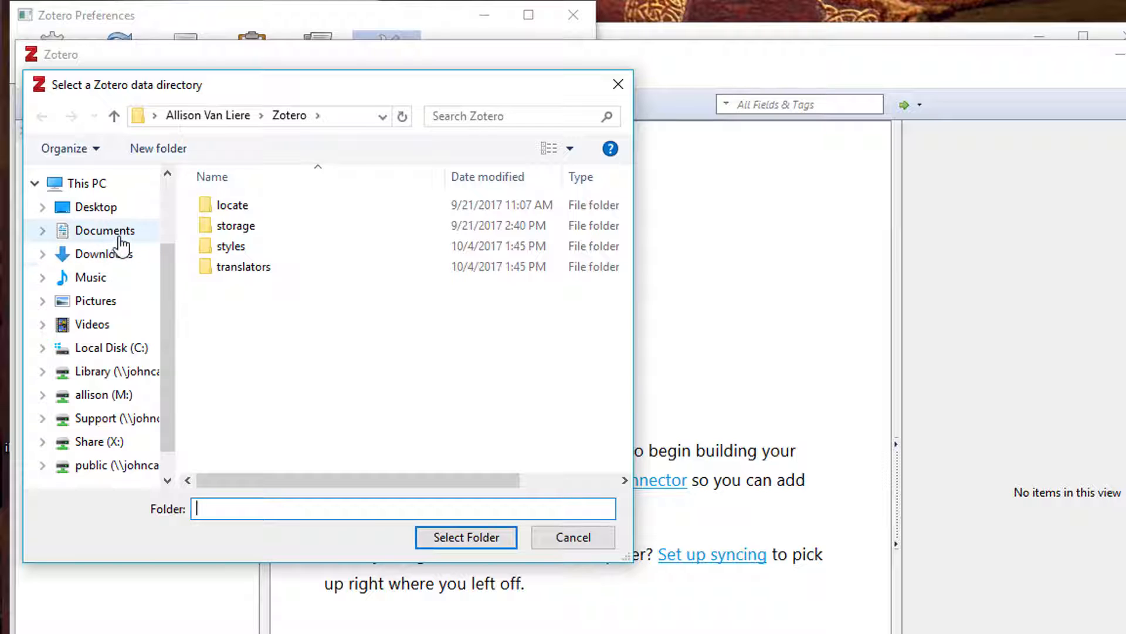
click(119, 238)
click(236, 329)
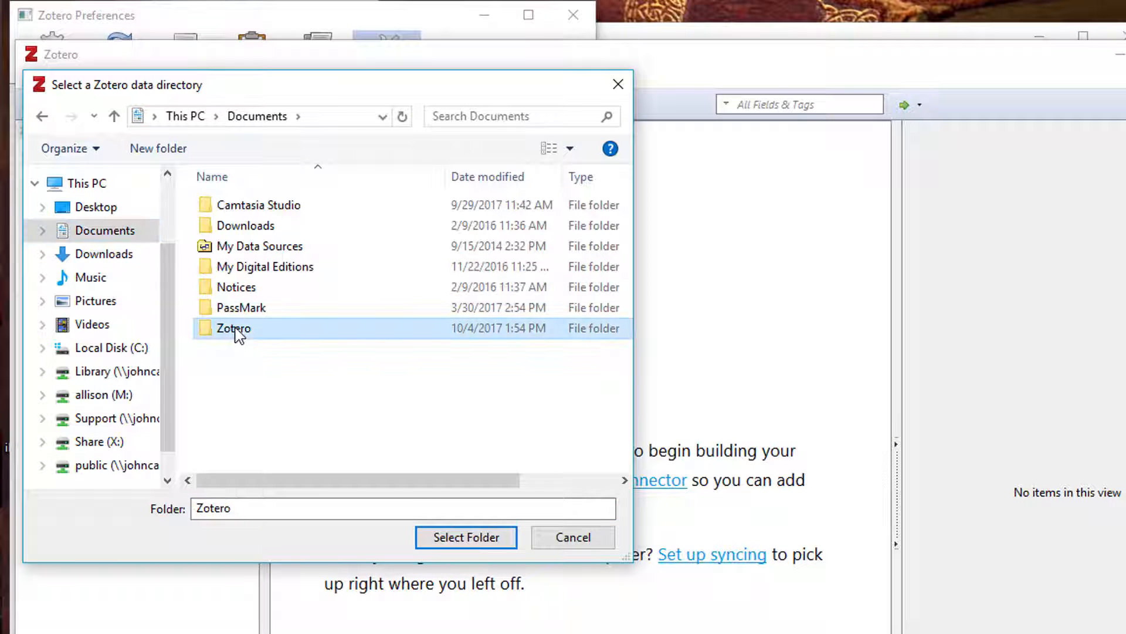
click(480, 538)
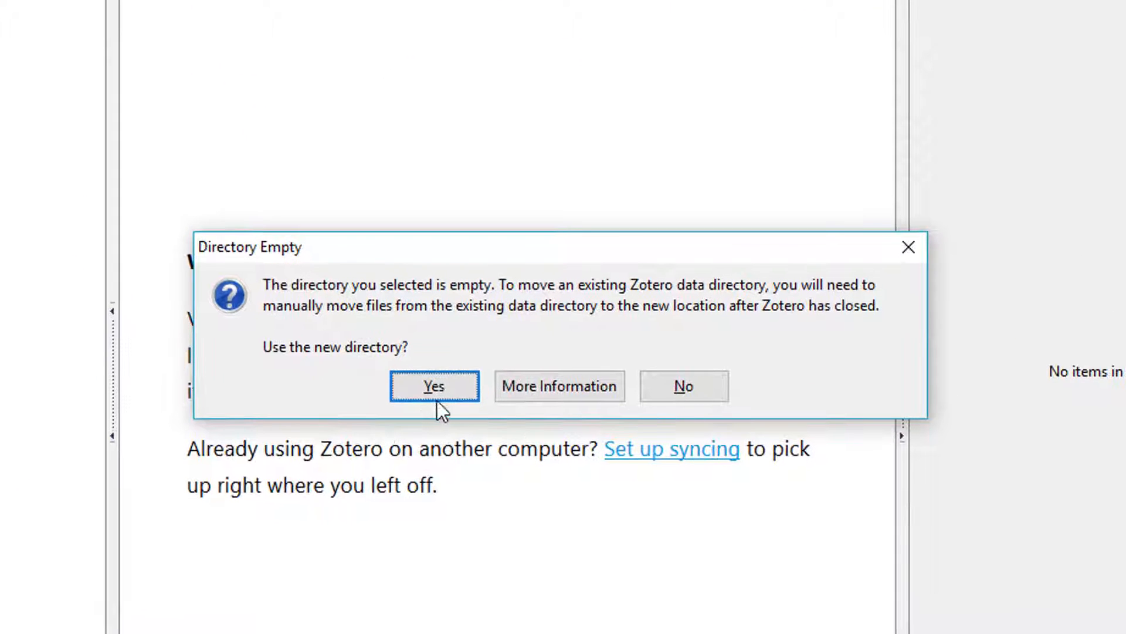
click(446, 392)
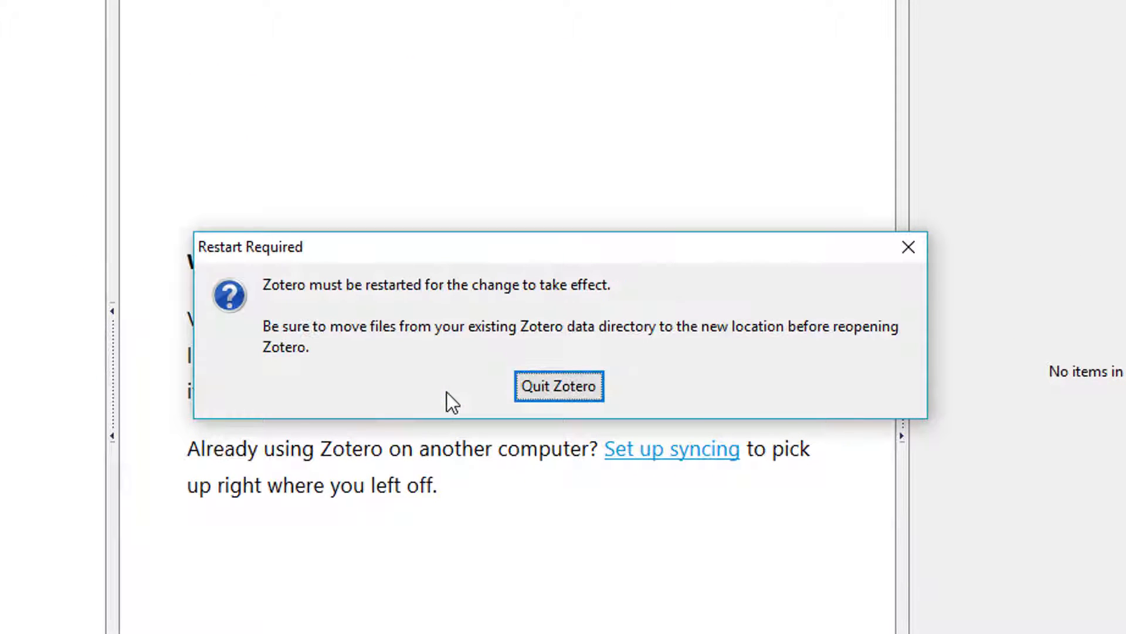
click(538, 385)
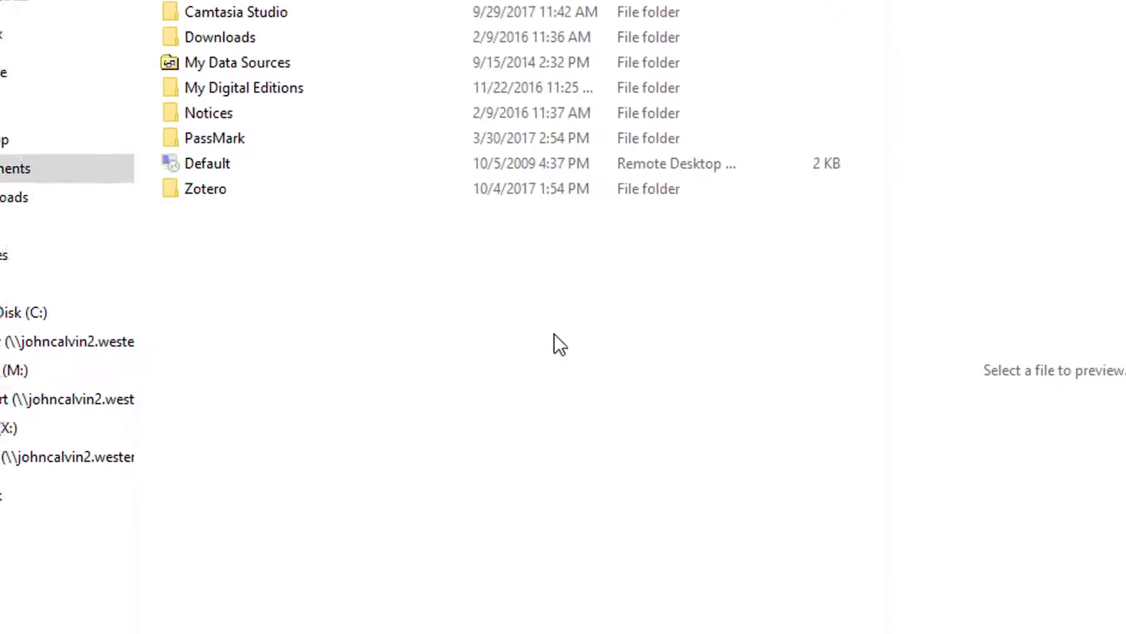
Switch to the Zotero download page in Chrome and install the Zotero Connector extension, dismissing the notification that follows
click(443, 611)
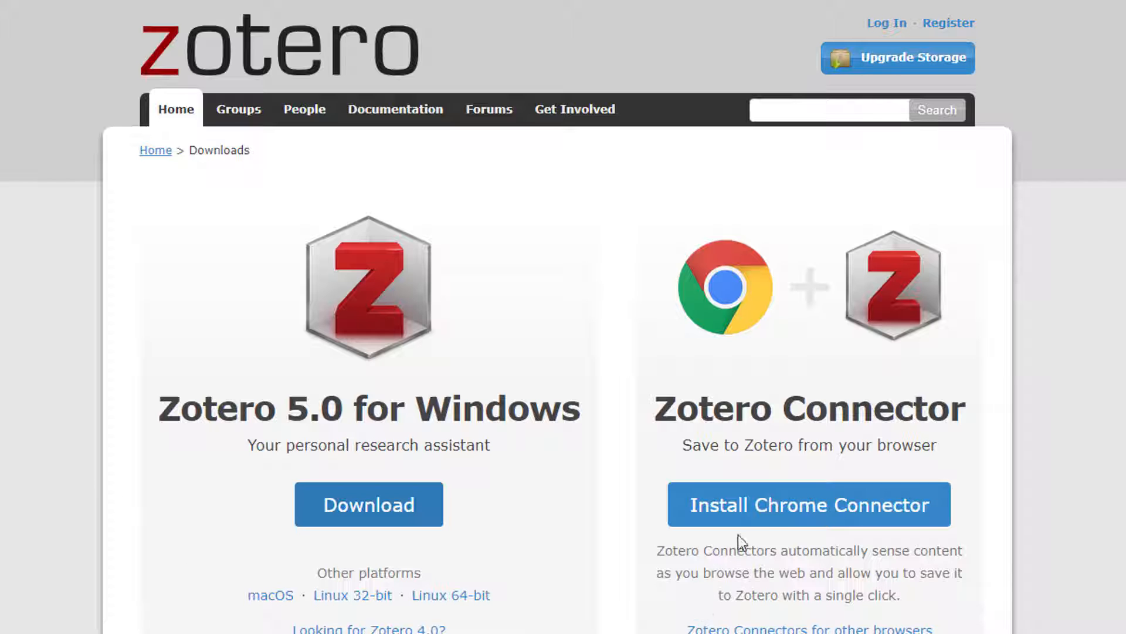
click(744, 507)
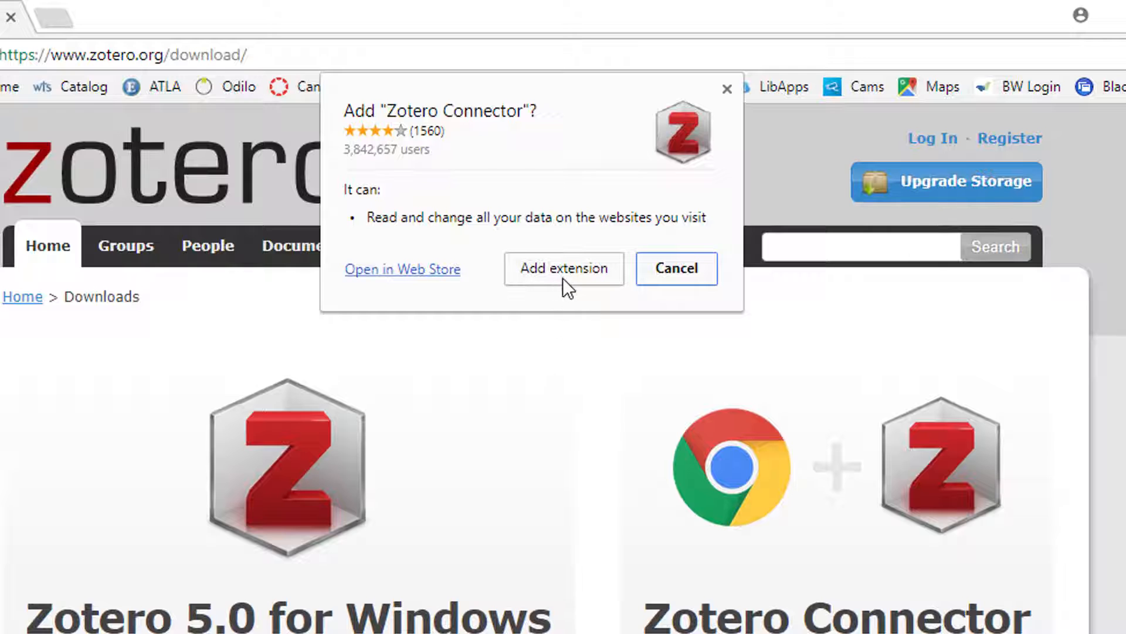
click(562, 277)
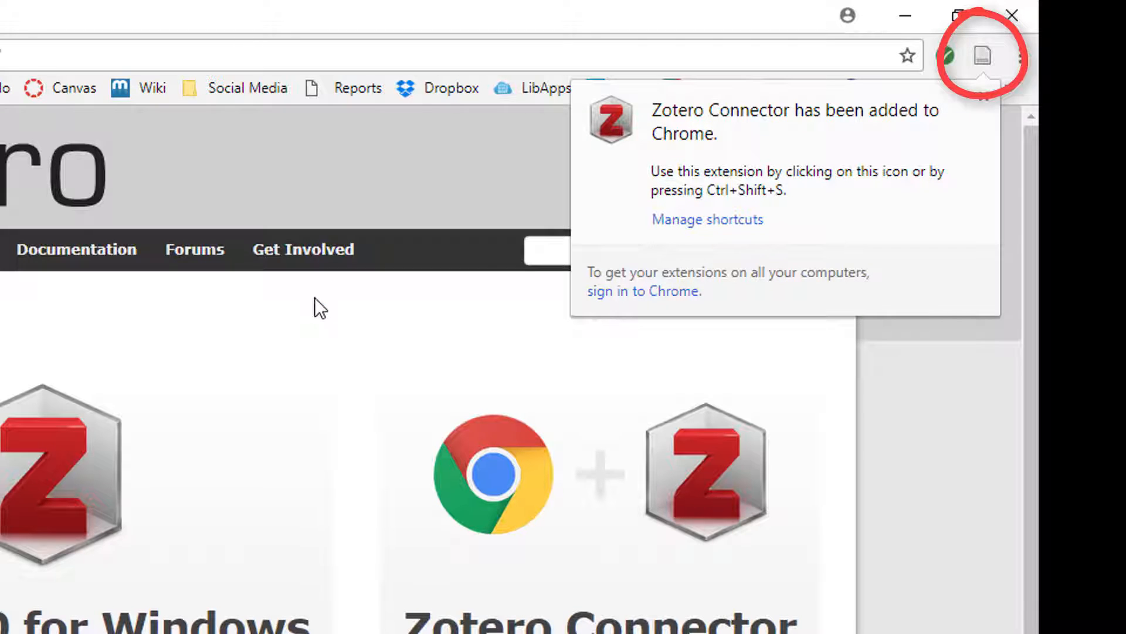
click(982, 97)
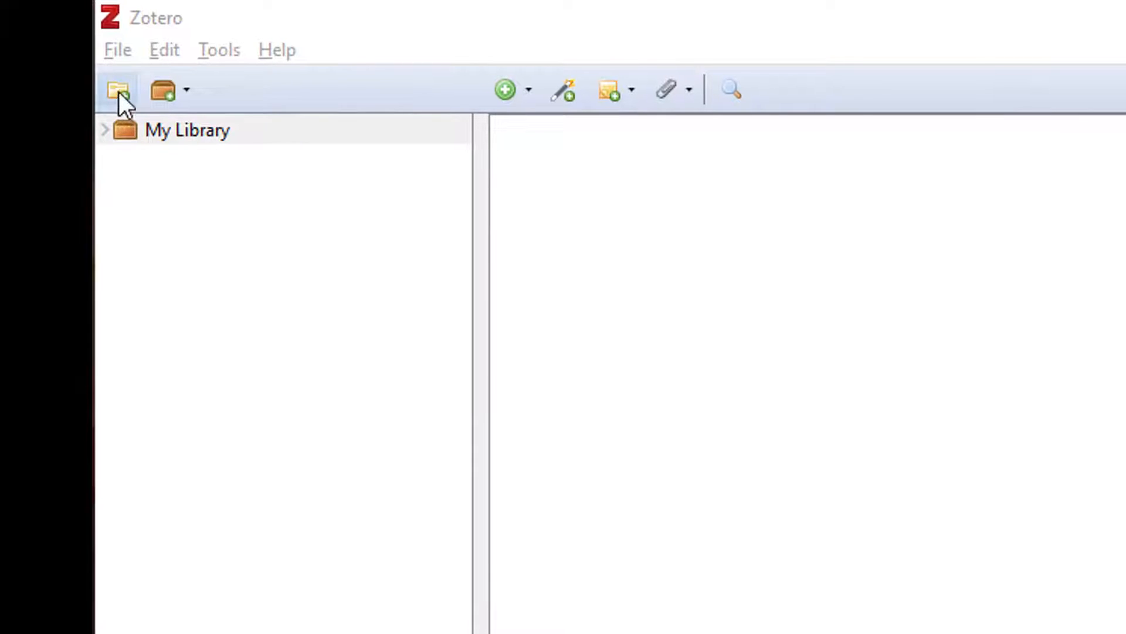
Create a new collection named Zotero Training in the Zotero library
click(119, 91)
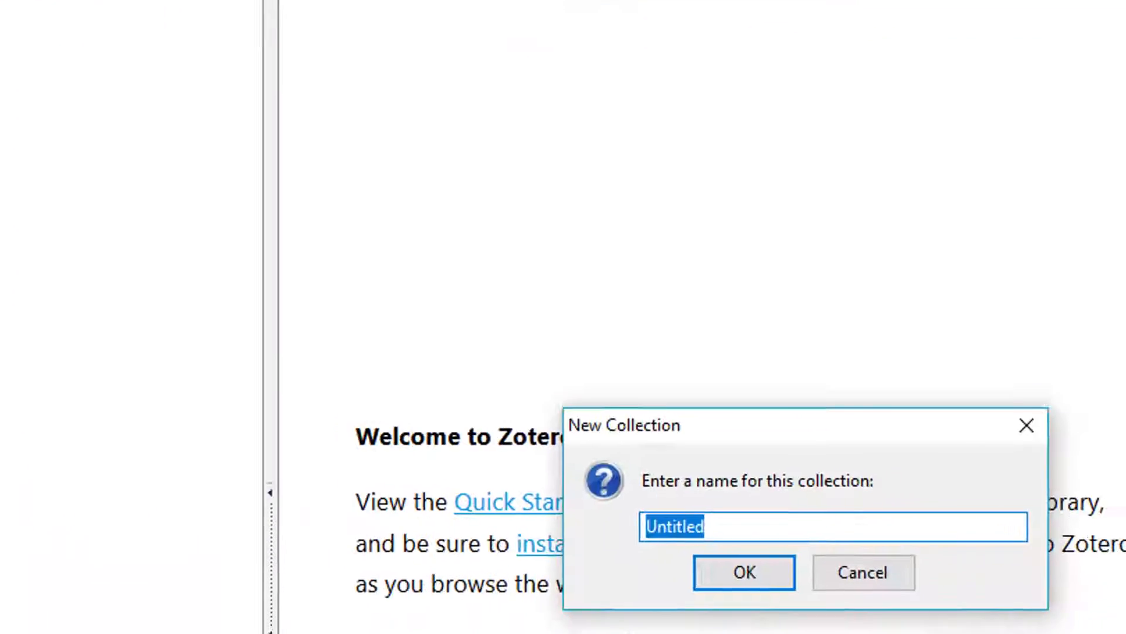
text(Zotero Tr)
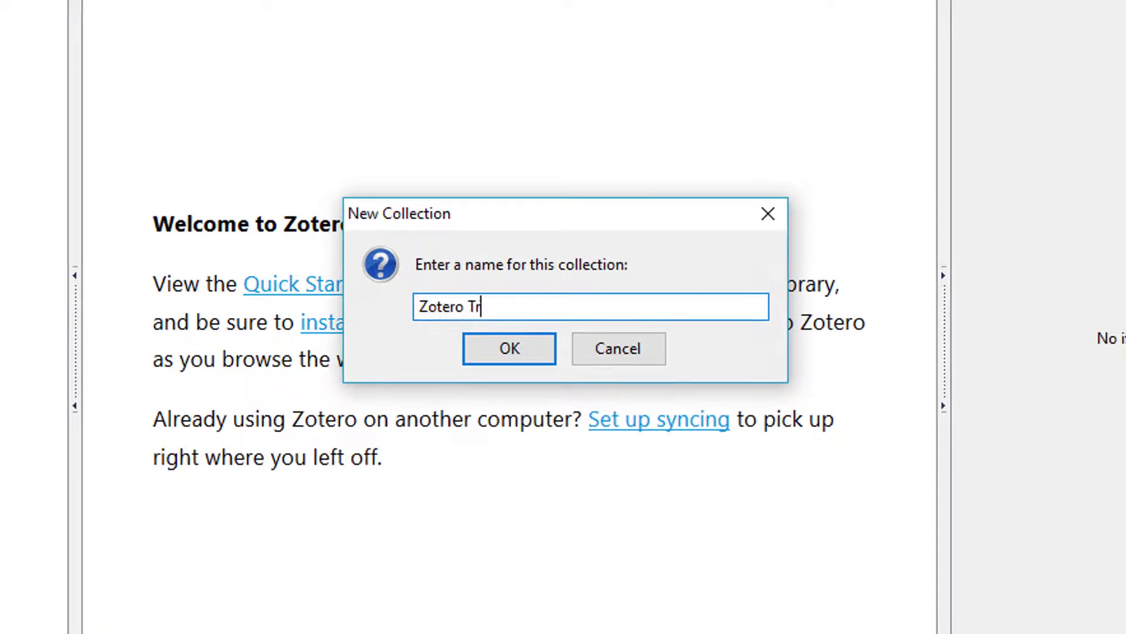
text(aining)
click(509, 348)
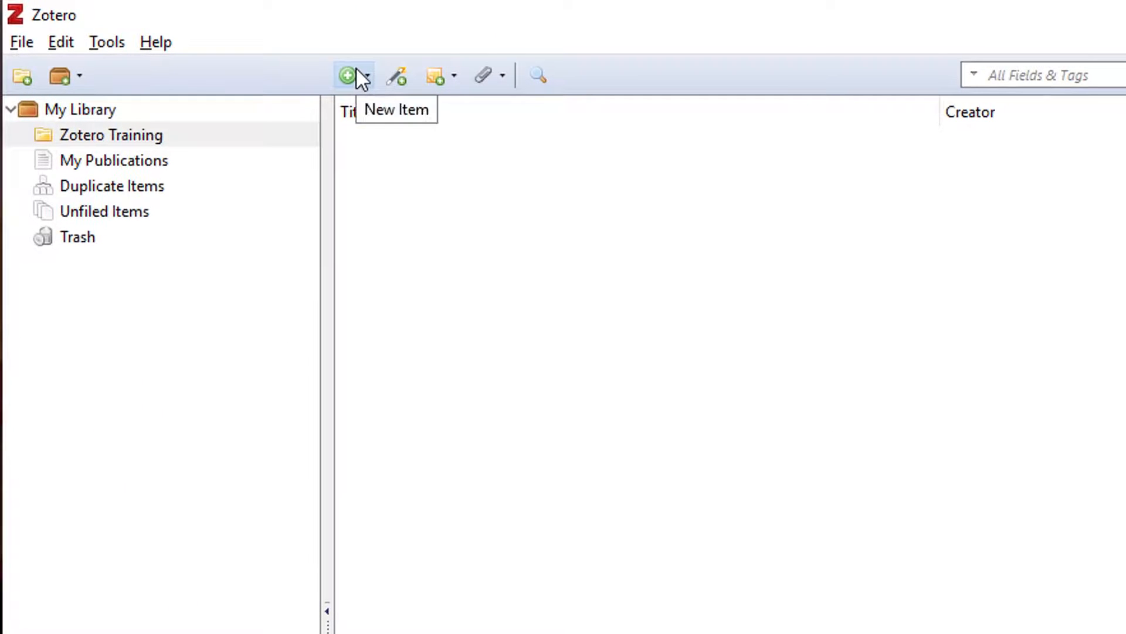
Add a new Book item to the Zotero Training collection with the title Esther
click(355, 70)
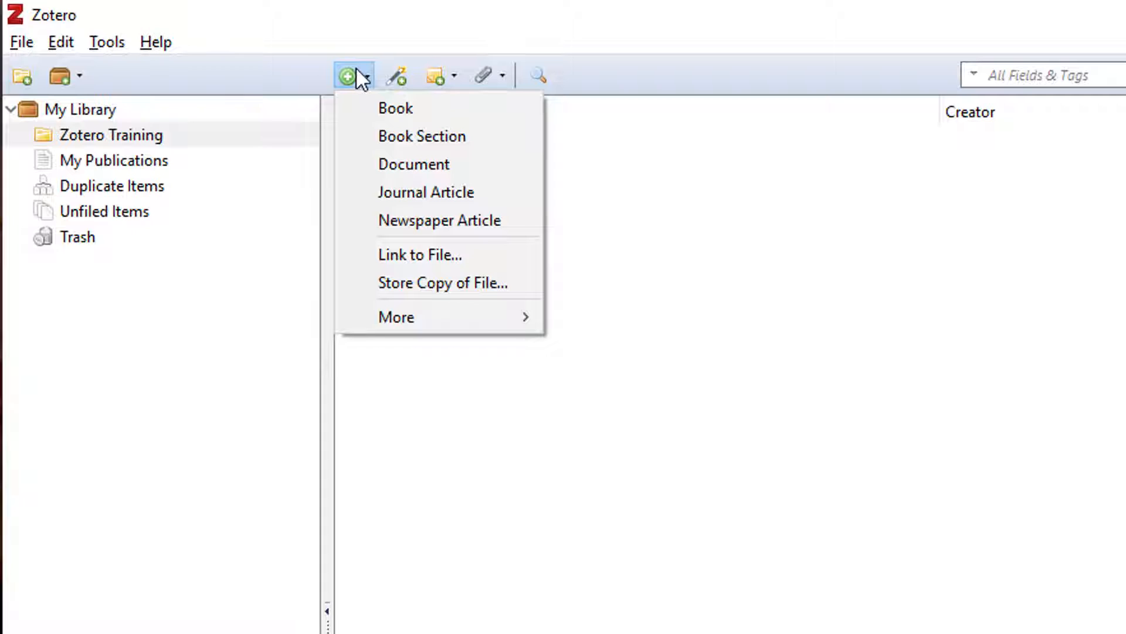
click(388, 105)
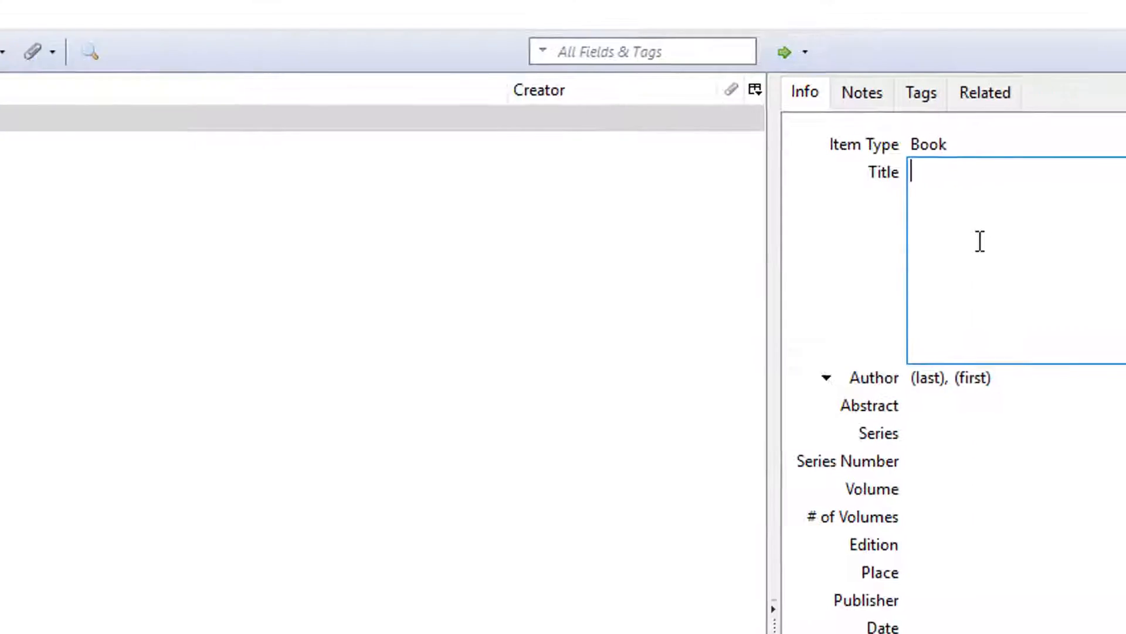
text(E)
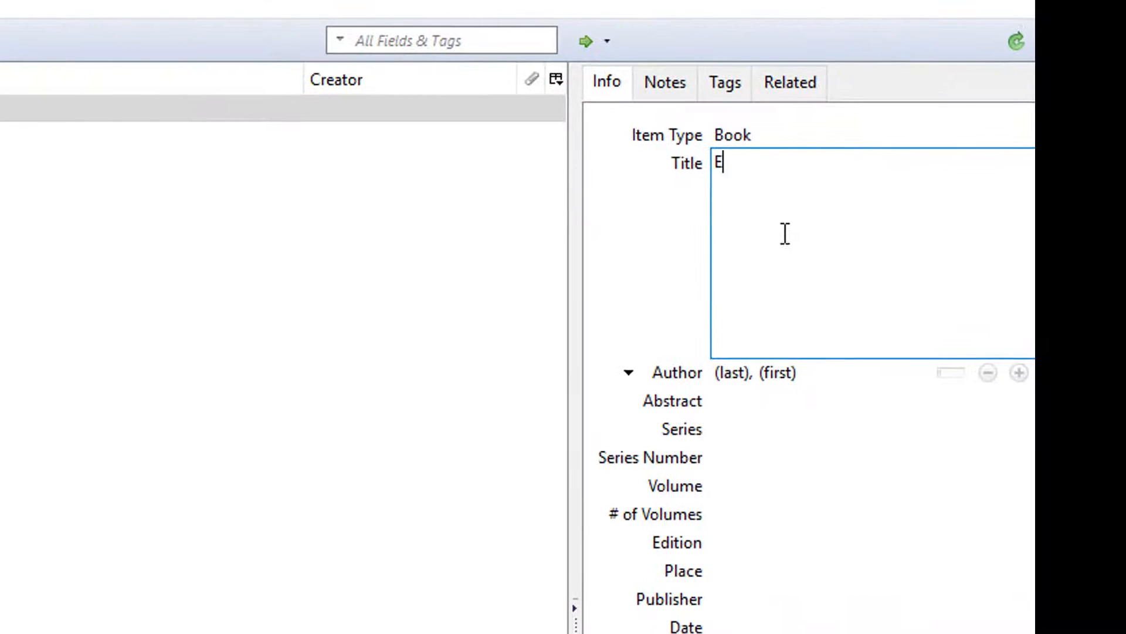
text(sther)
Fill in the last and first name of the author of Esther
click(731, 378)
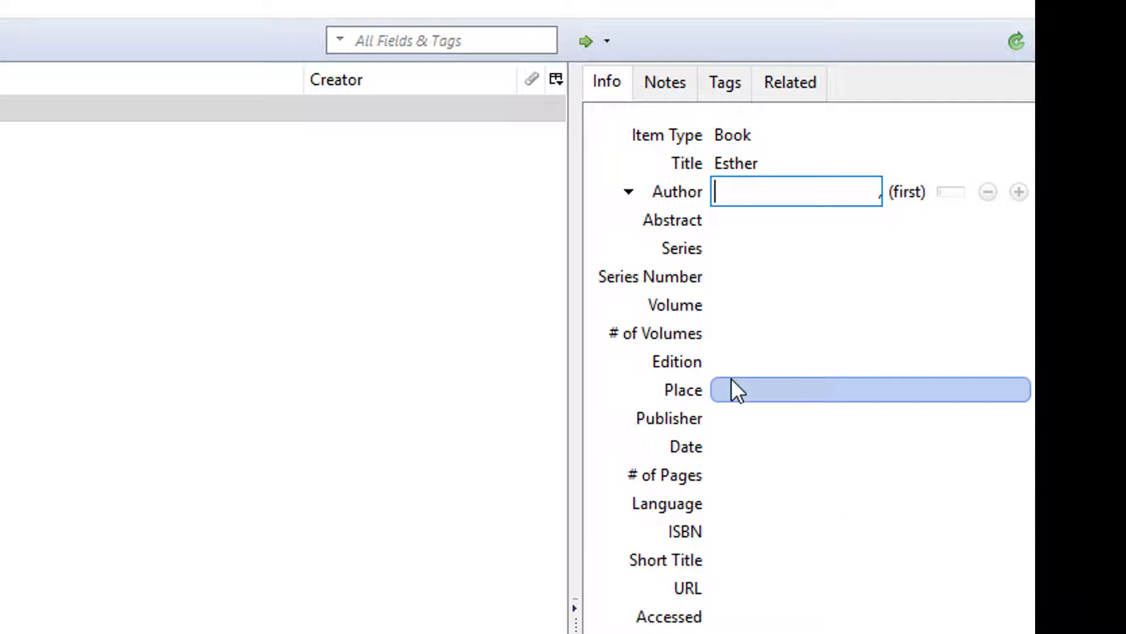
text(Bechtel)
click(903, 193)
text(Carol)
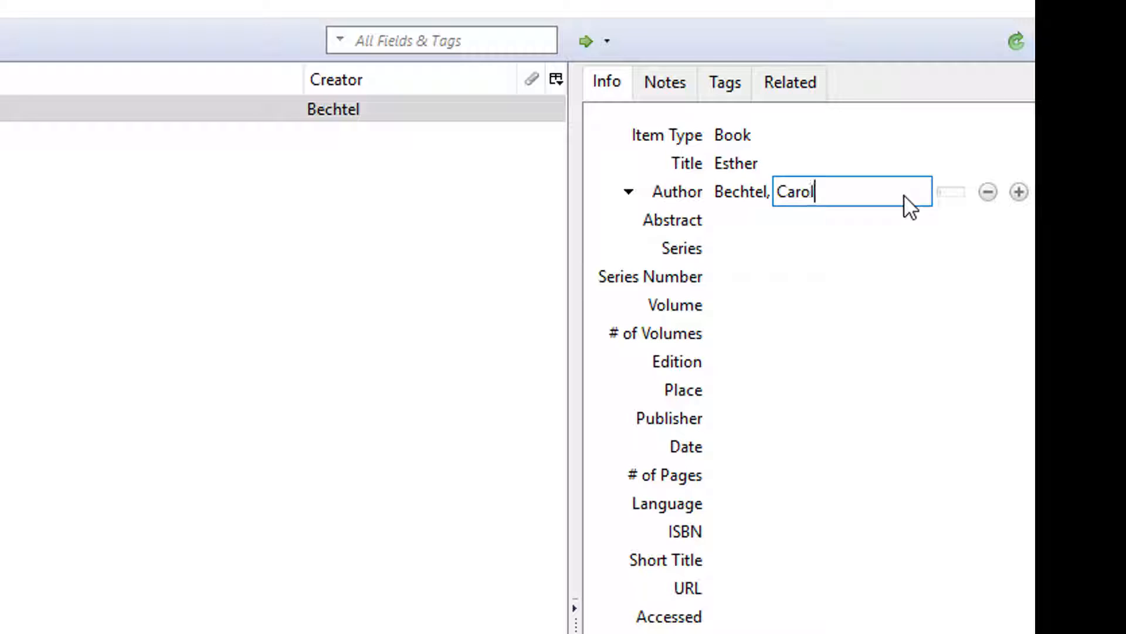
key(Return)
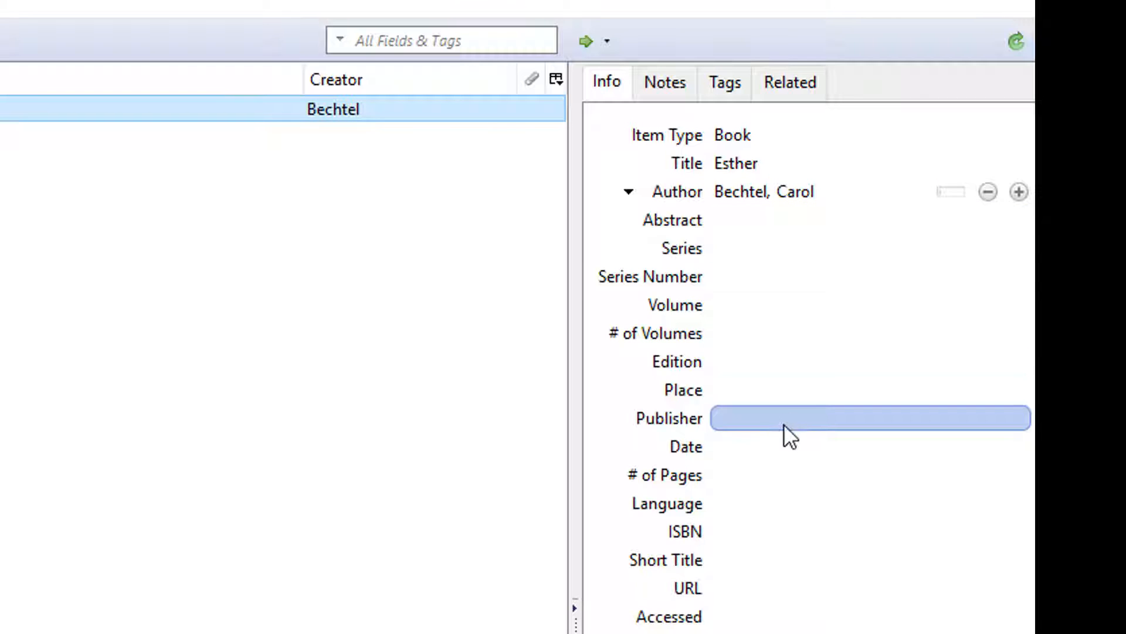
Set the publisher of Esther to John Knox Press and the place to Louisville, and fill in the date
click(784, 423)
text(John Knox Press)
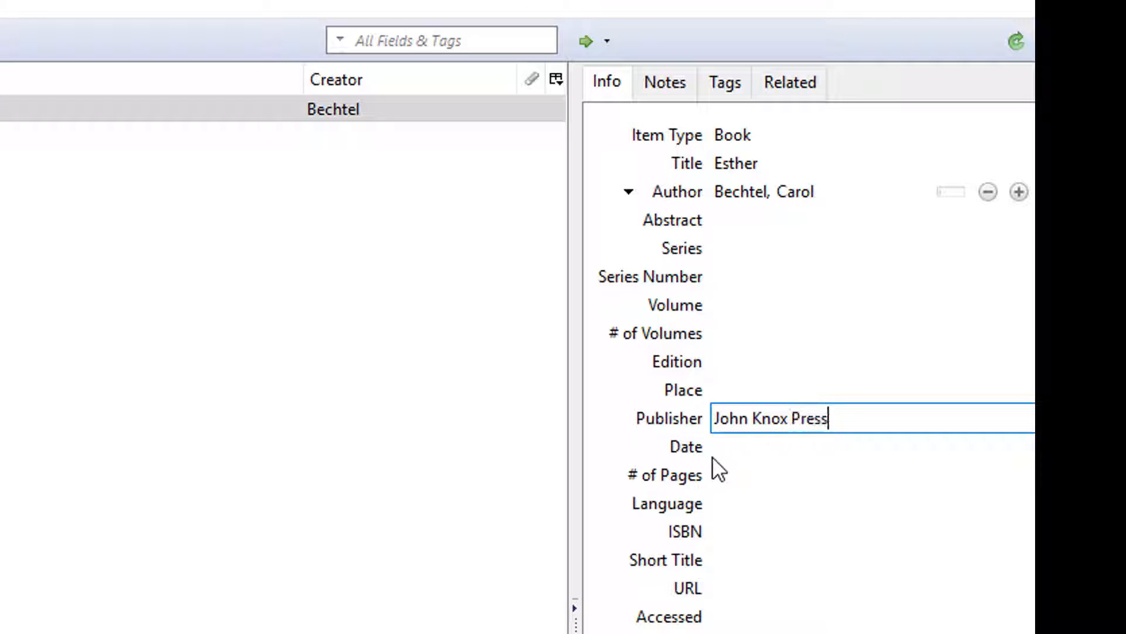
click(738, 391)
text(L)
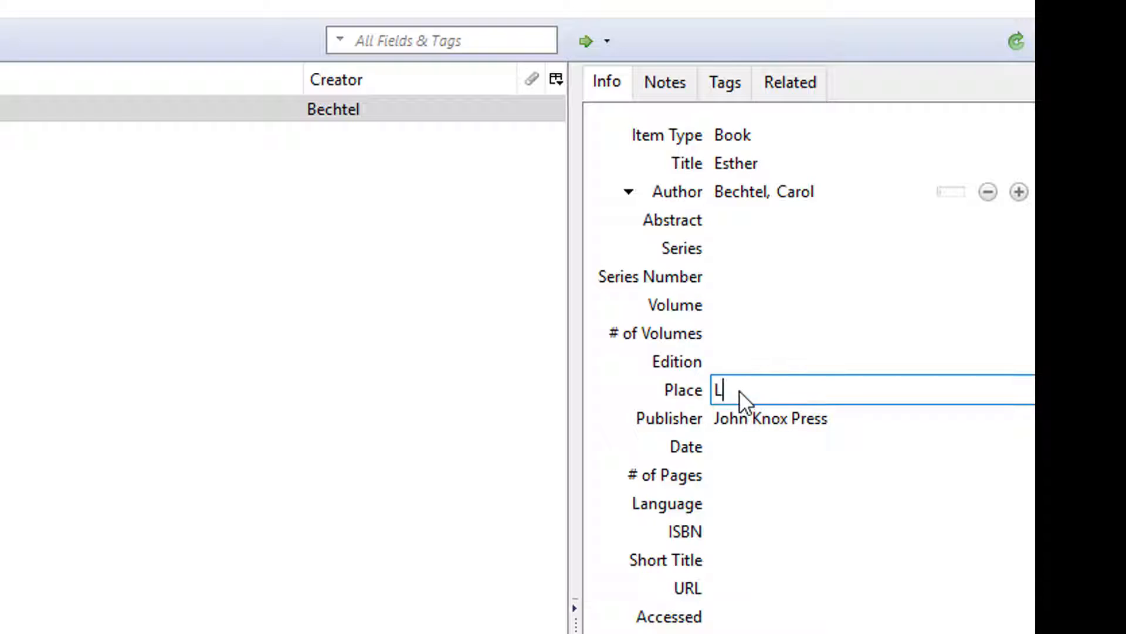
text(ouisville)
click(725, 447)
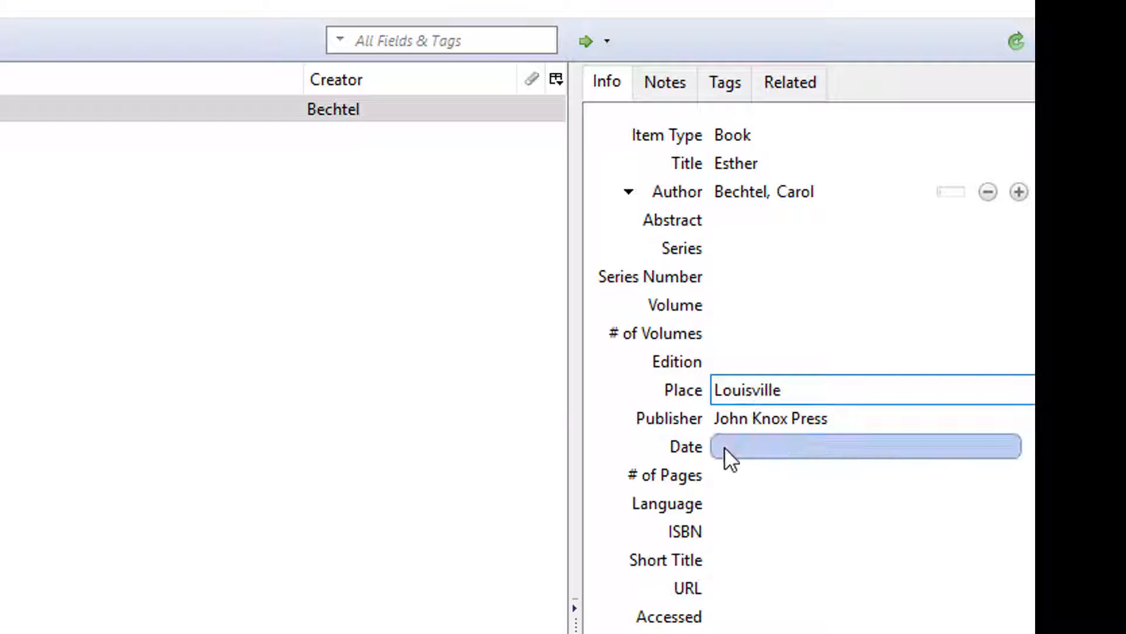
text(2)
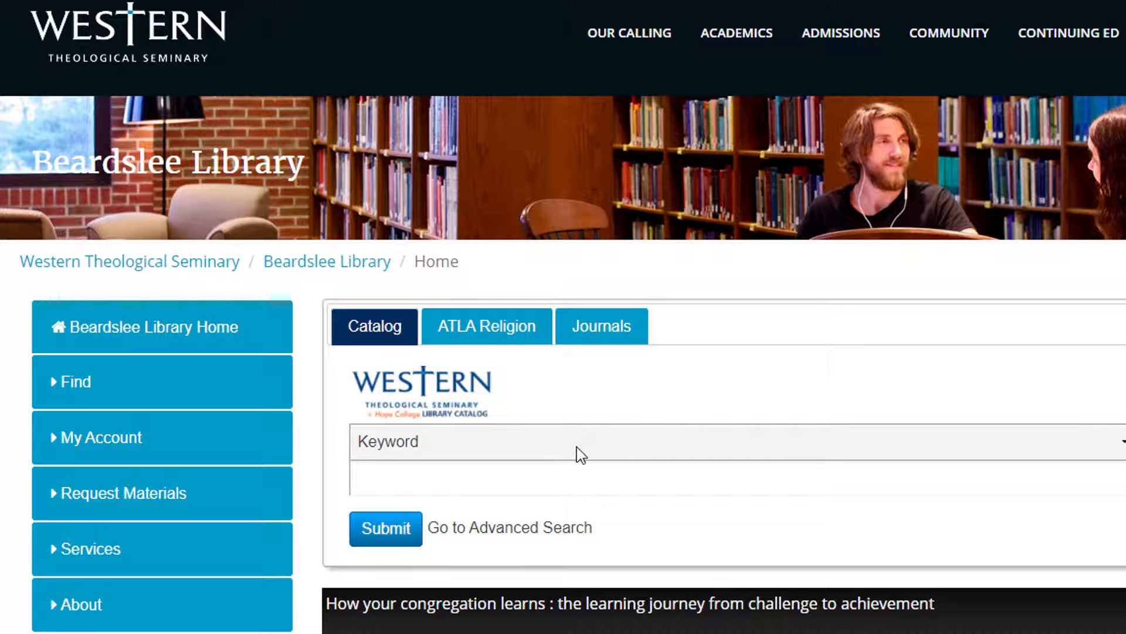
Search the Beardslee Library catalog by author for the writer of Numbers and open the print book's record
click(561, 453)
click(481, 508)
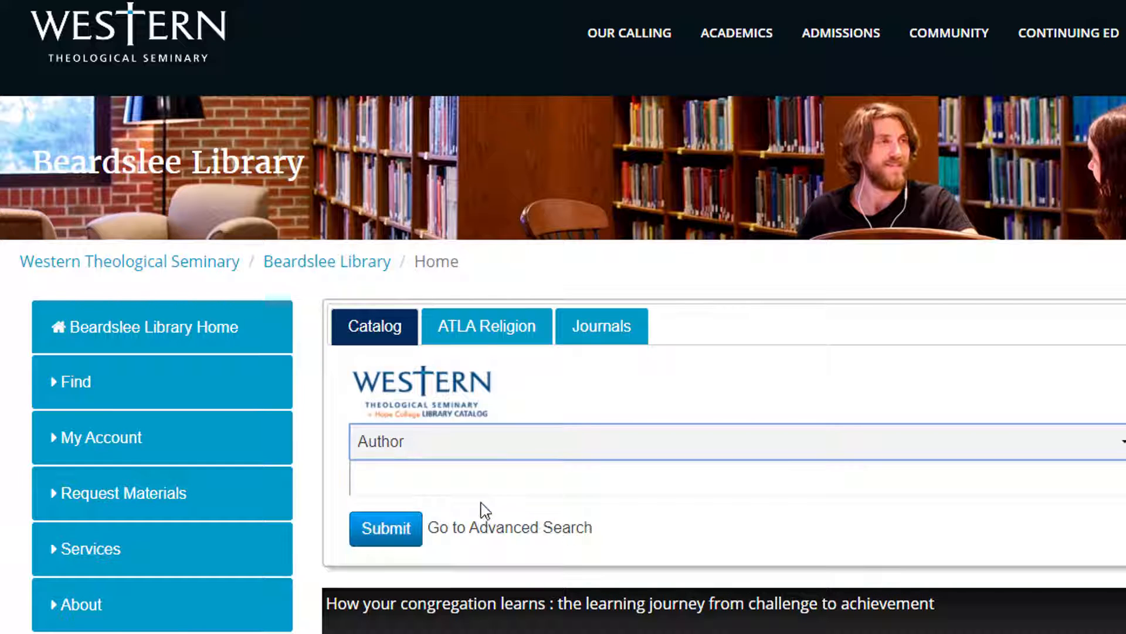
text(stubbs)
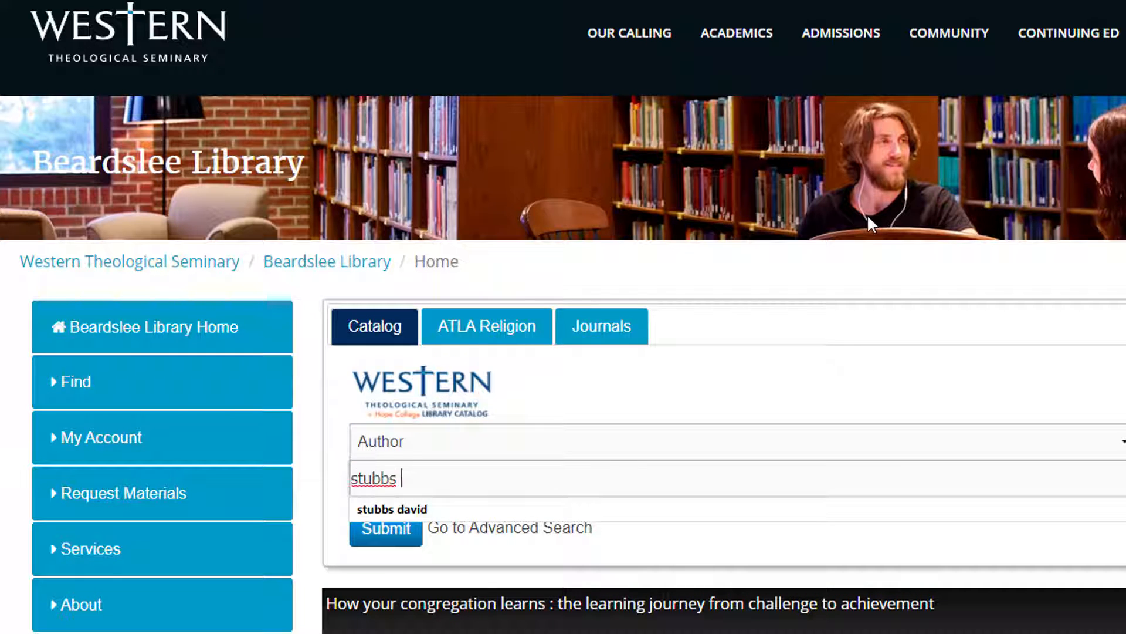
text( david)
key(Return)
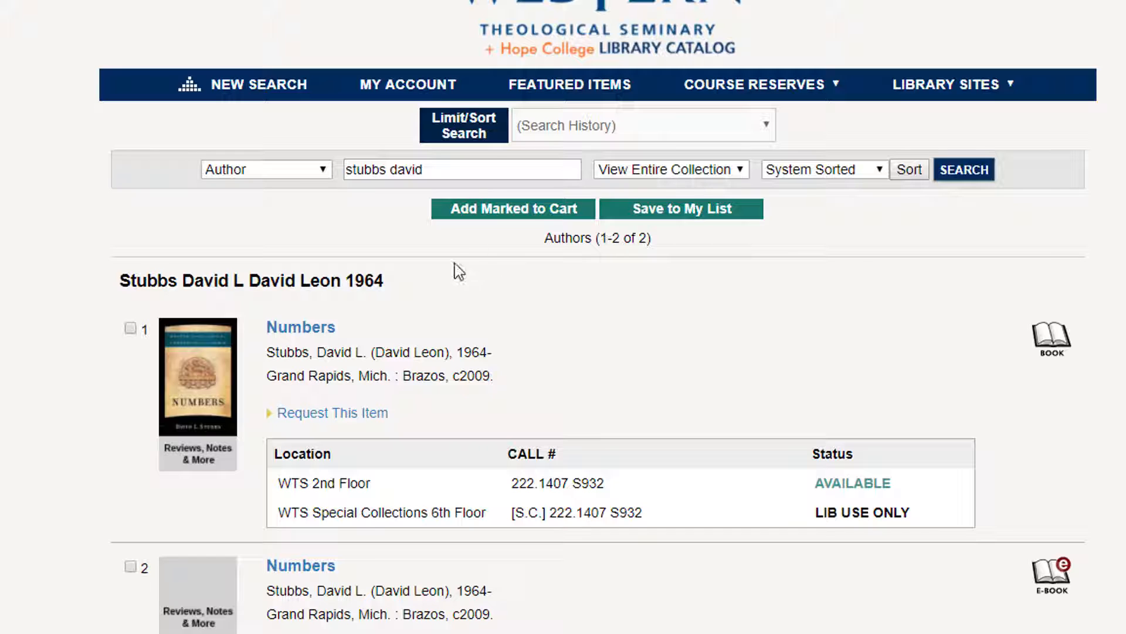
click(299, 327)
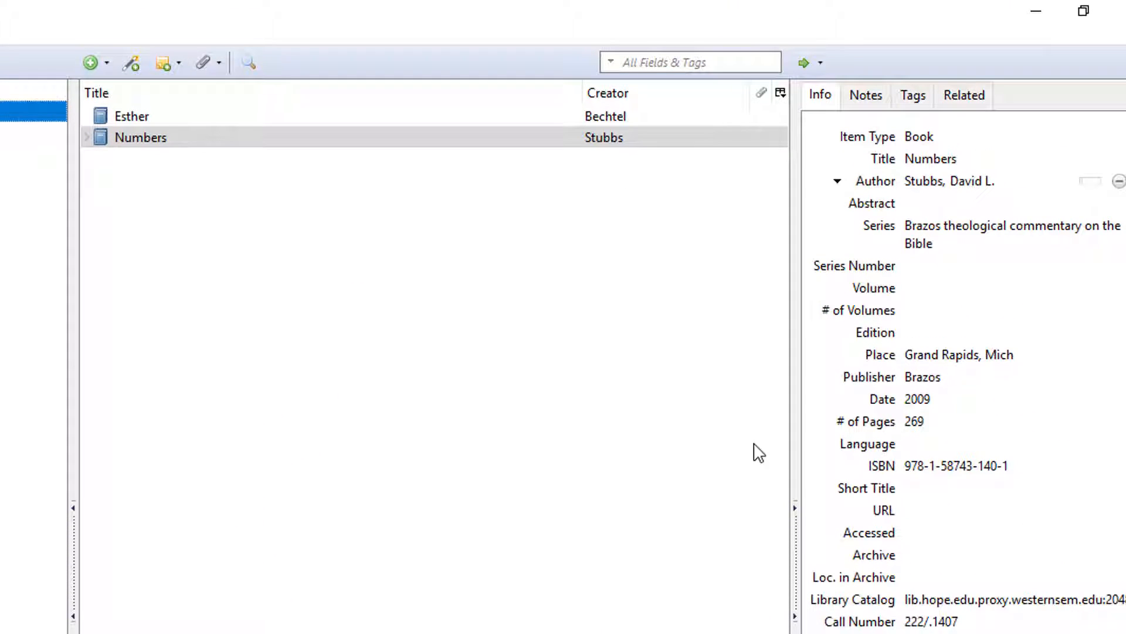
In Zotero, remove the state from the Numbers book's place so that it reads Grand Rapids
click(1015, 352)
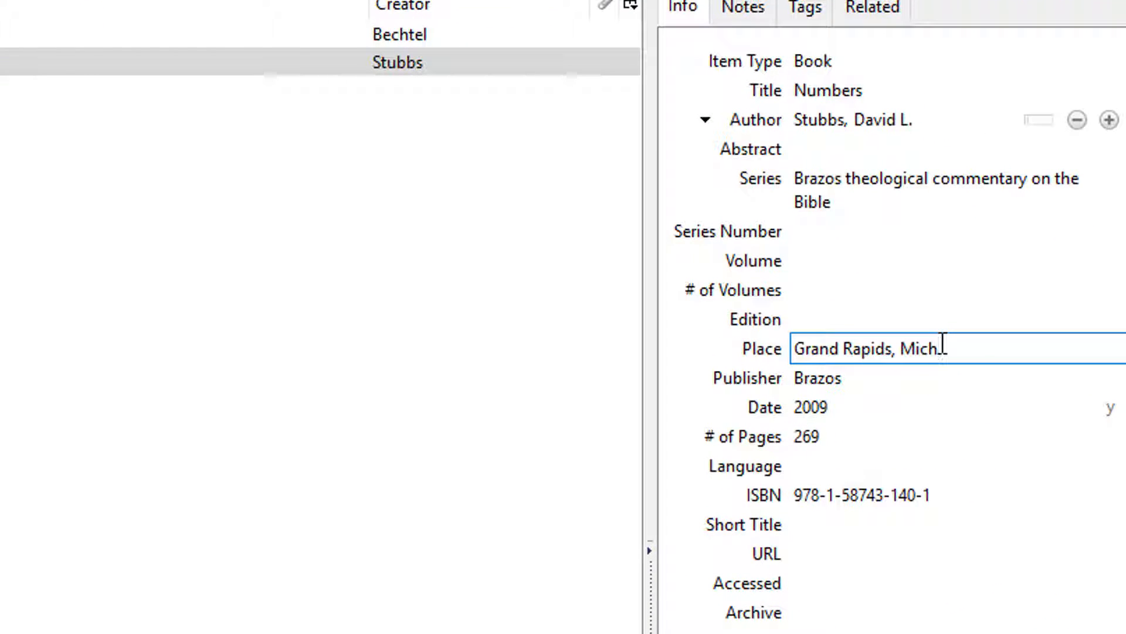
key(BackSpace)
key(BackSpace)
key(BackSpace)
key(BackSpace)
key(BackSpace)
key(BackSpace)
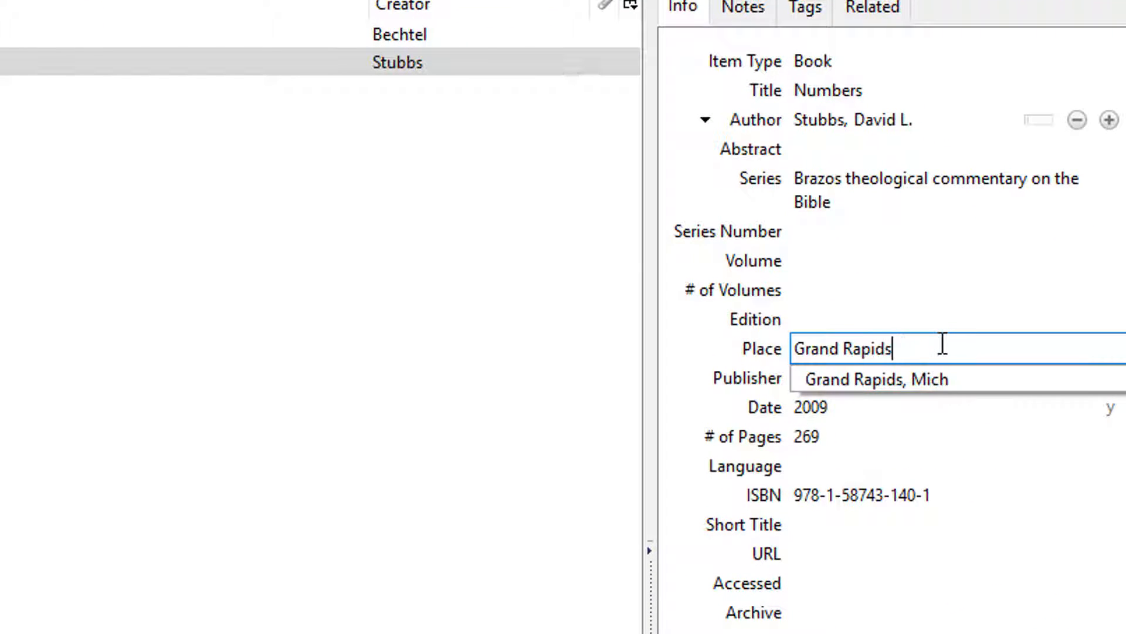
click(959, 296)
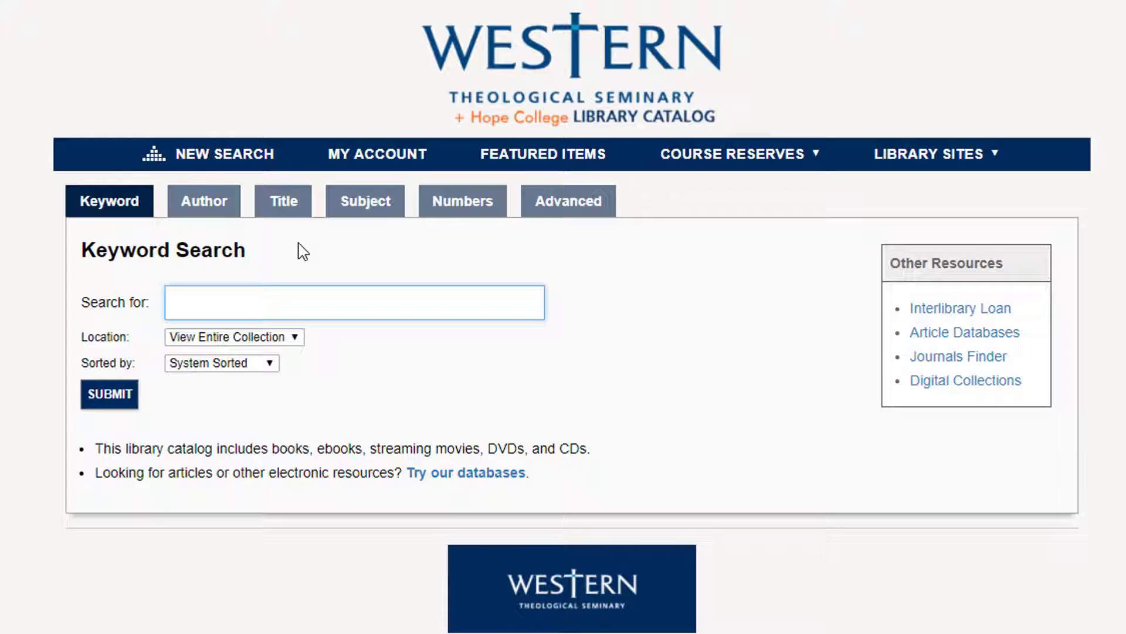
In the library catalog, run an author search for the writer of Union with Christ and follow the suggested name heading
click(217, 209)
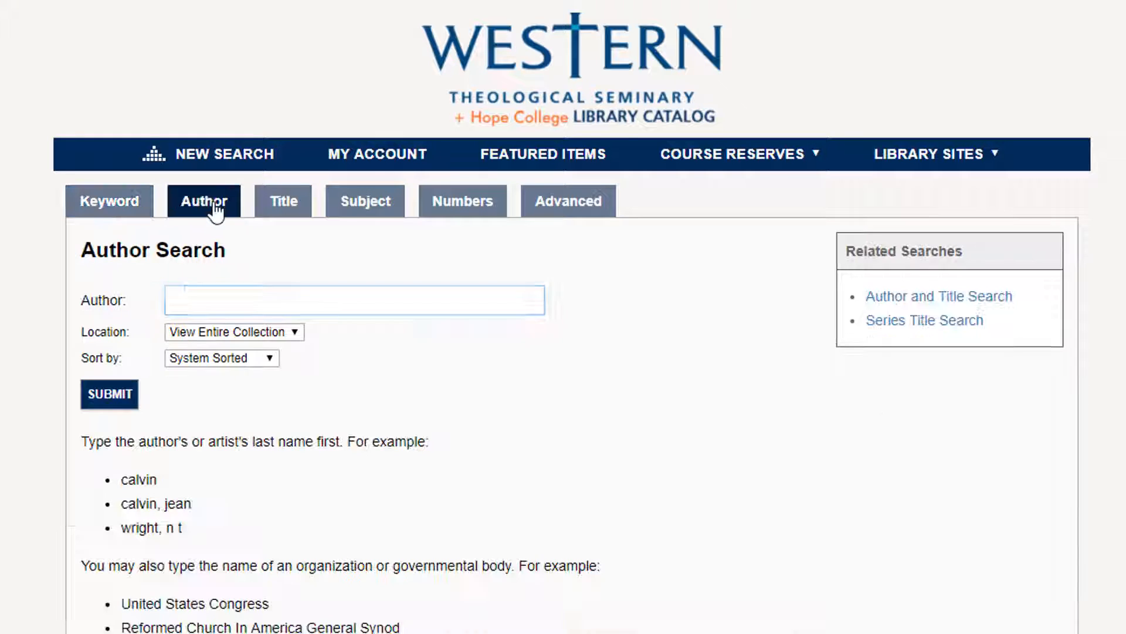
text(billings todd)
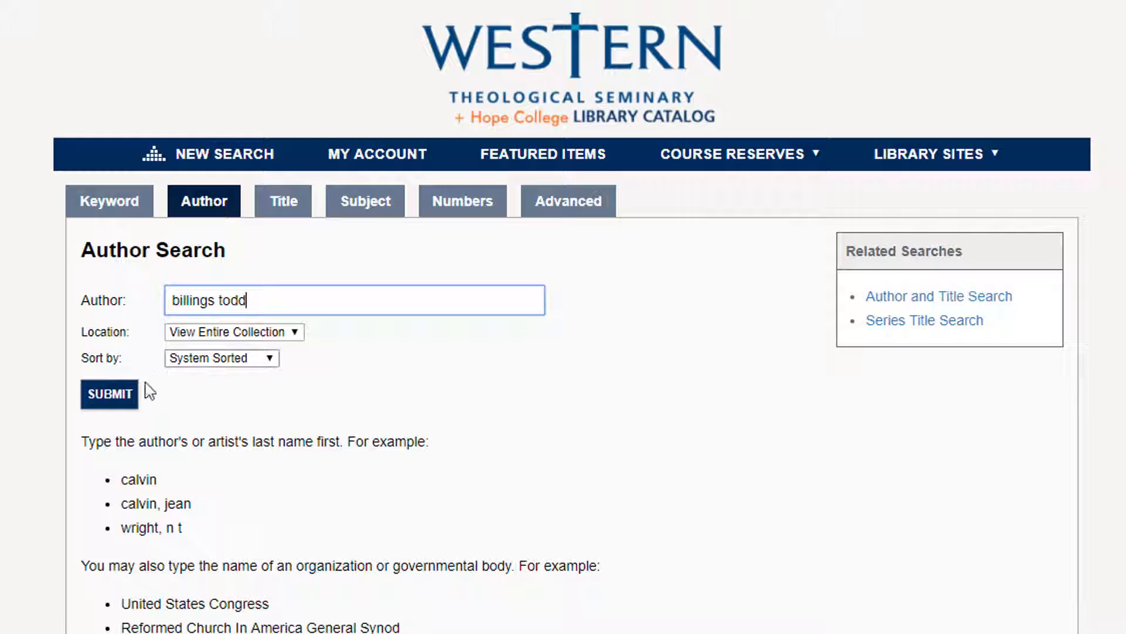
click(126, 396)
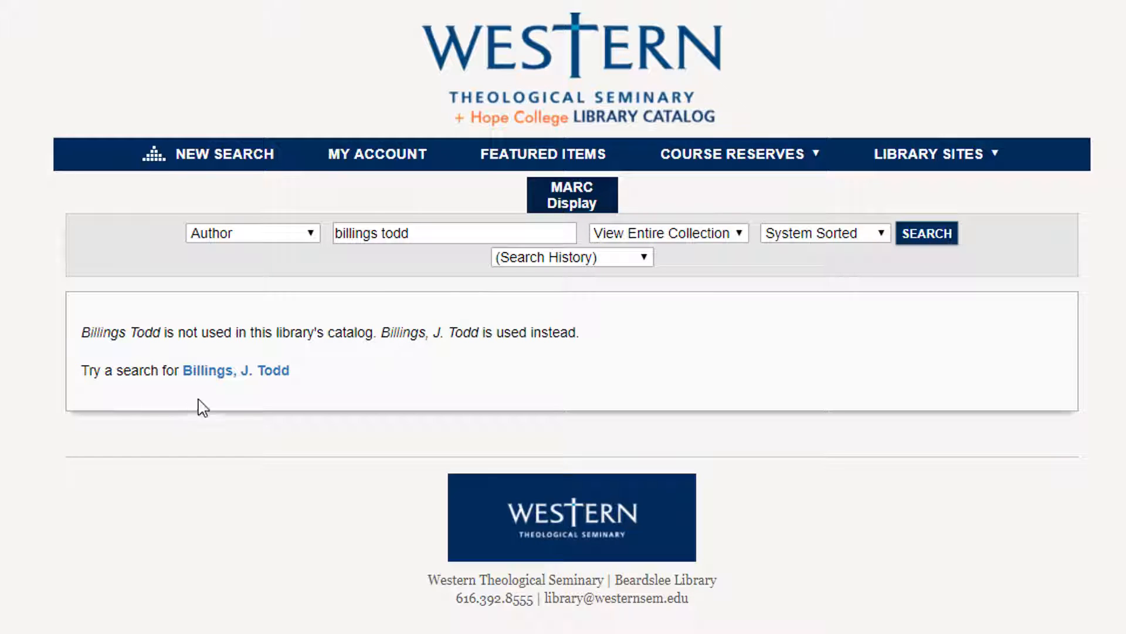
click(221, 373)
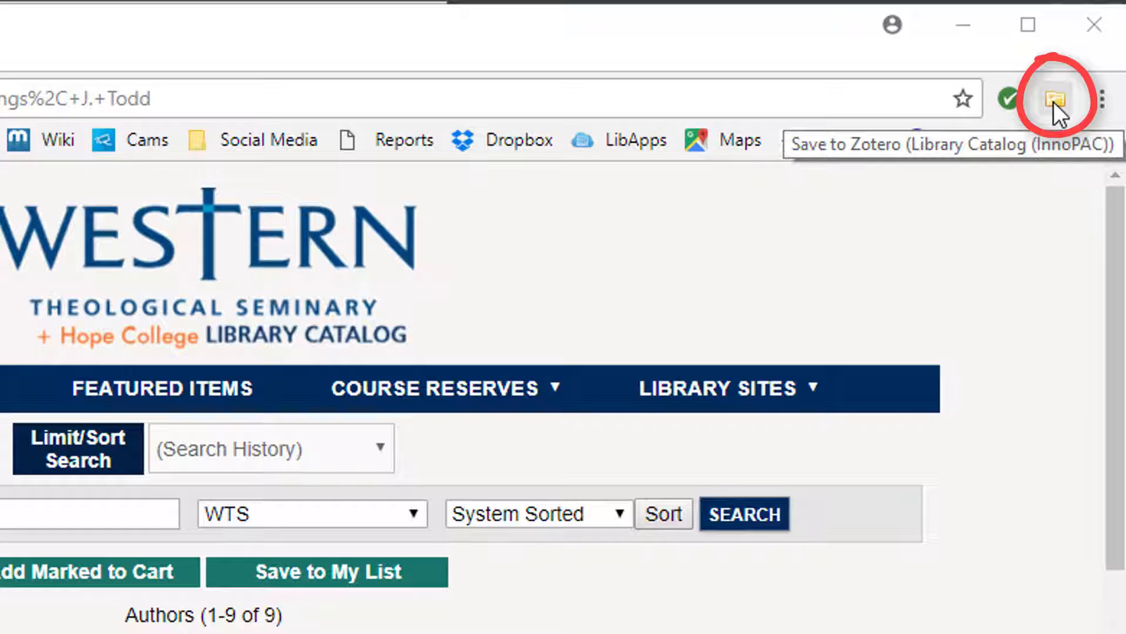
Save the author's catalog results to Zotero, selecting one entry for each different title, including Rejoicing in lament
click(1053, 101)
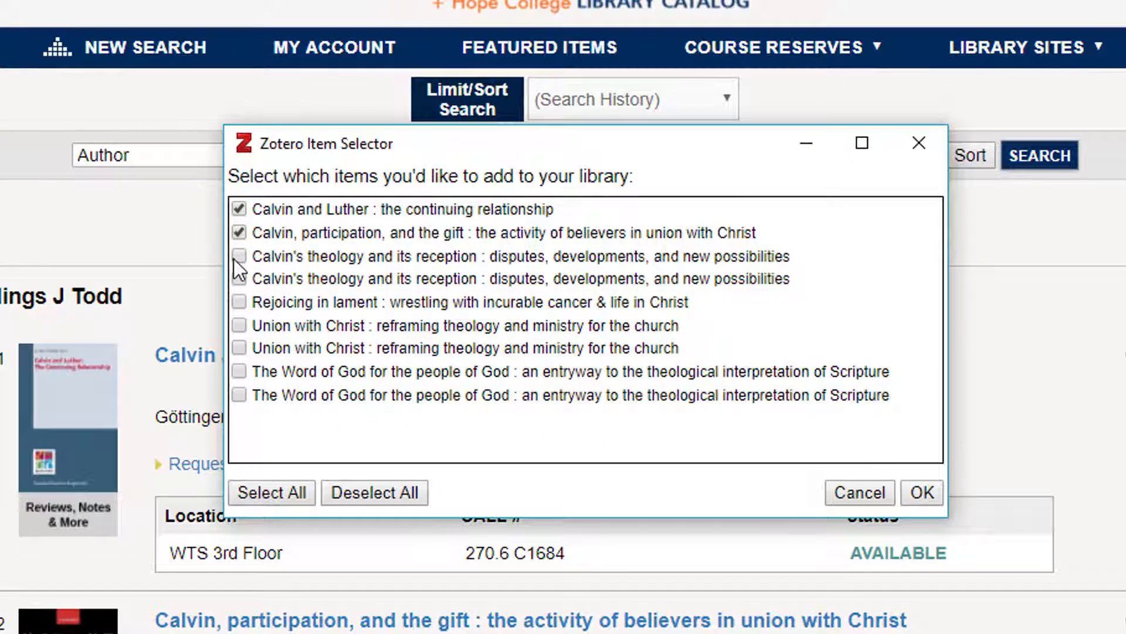
click(238, 302)
click(922, 497)
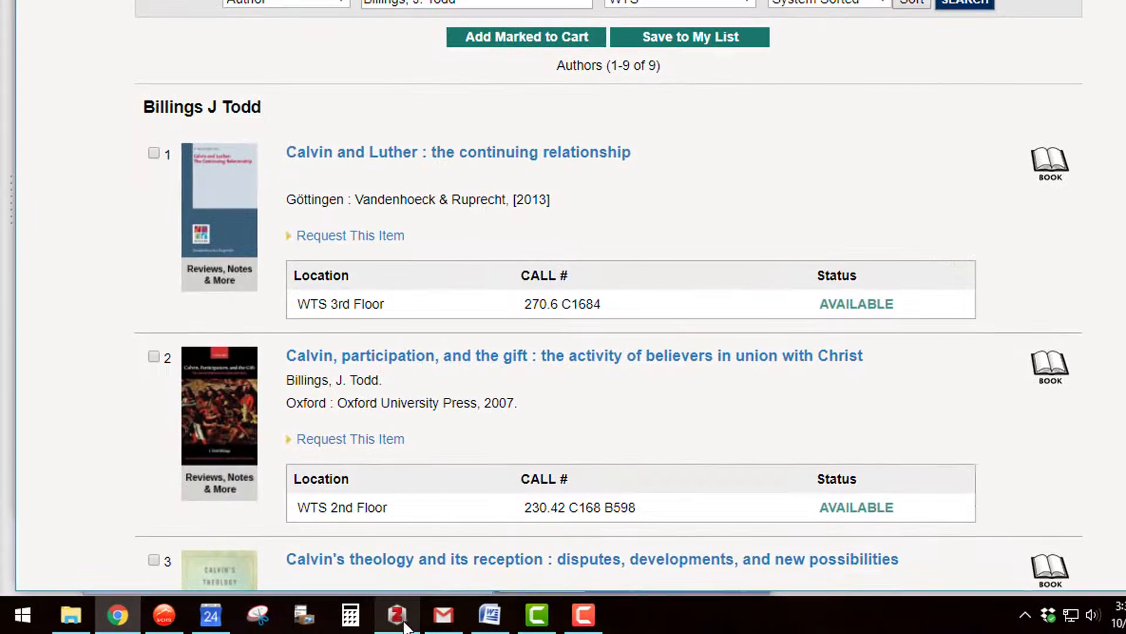
Switch to Zotero and clear the edition of the book Calvin's theology and its reception
click(403, 623)
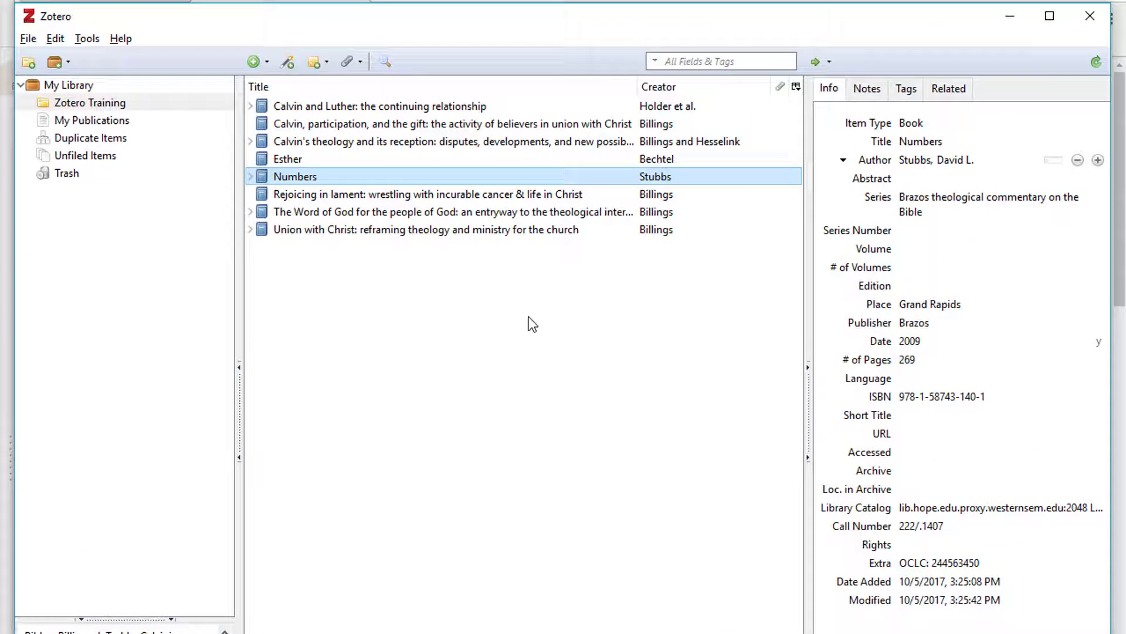
click(518, 146)
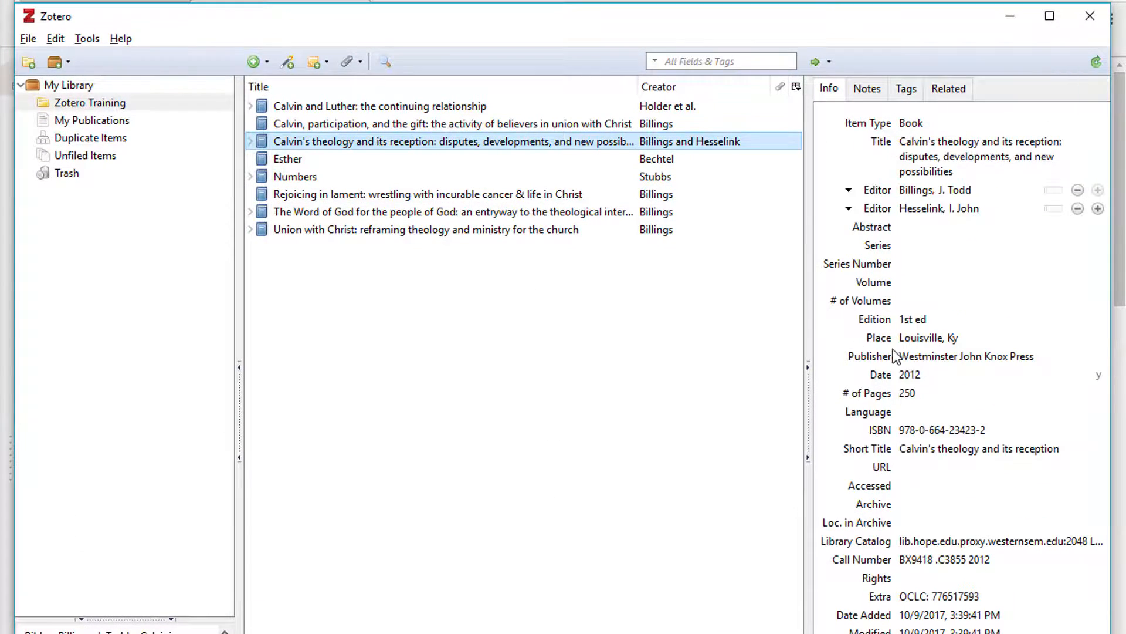
click(934, 323)
key(BackSpace)
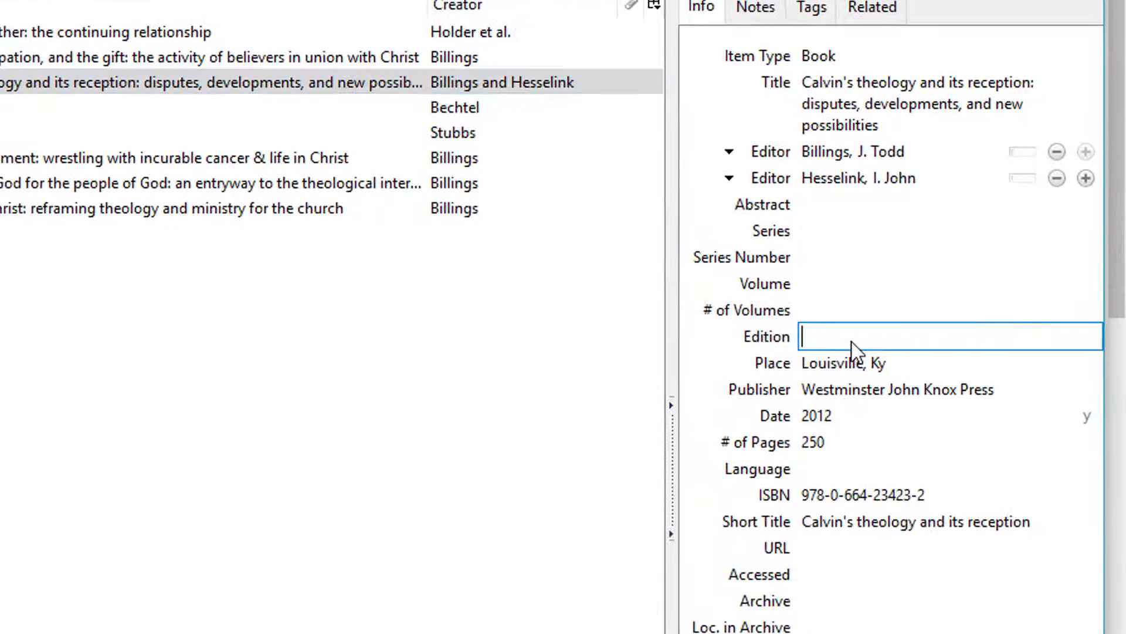
Remove the state from the place of Calvin's theology and its reception so that it reads Louisville
click(894, 372)
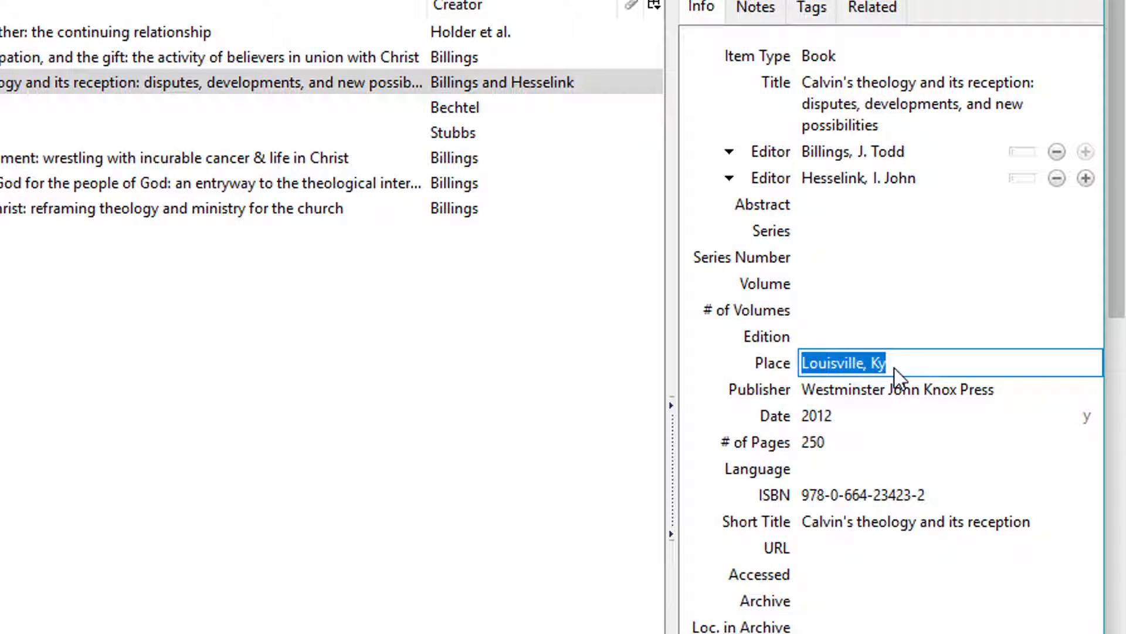
click(895, 367)
key(BackSpace)
key(BackSpace)
key(BackSpace)
key(BackSpace)
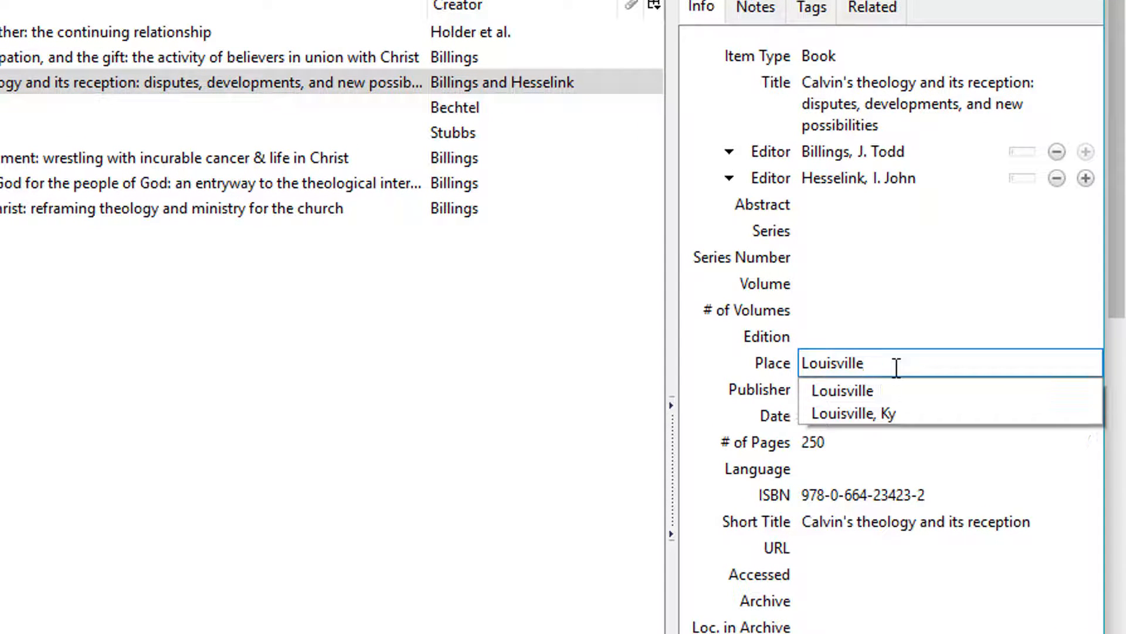
Remove the state from the place of The Word of God for the people of God so that it reads Grand Rapids
key(Escape)
click(105, 183)
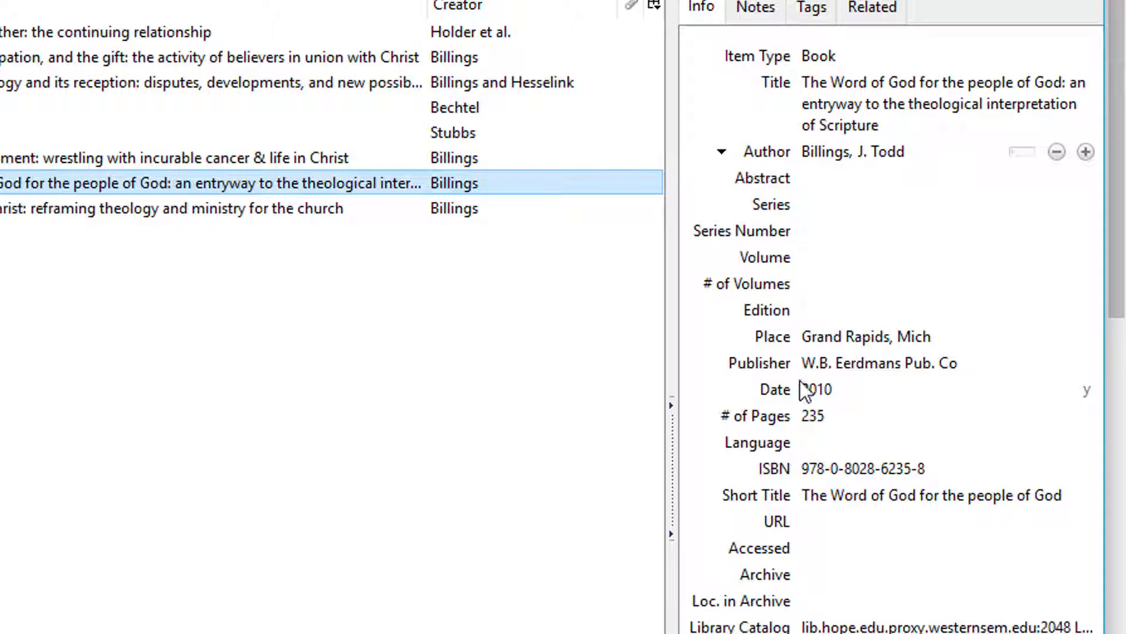
click(934, 339)
key(BackSpace)
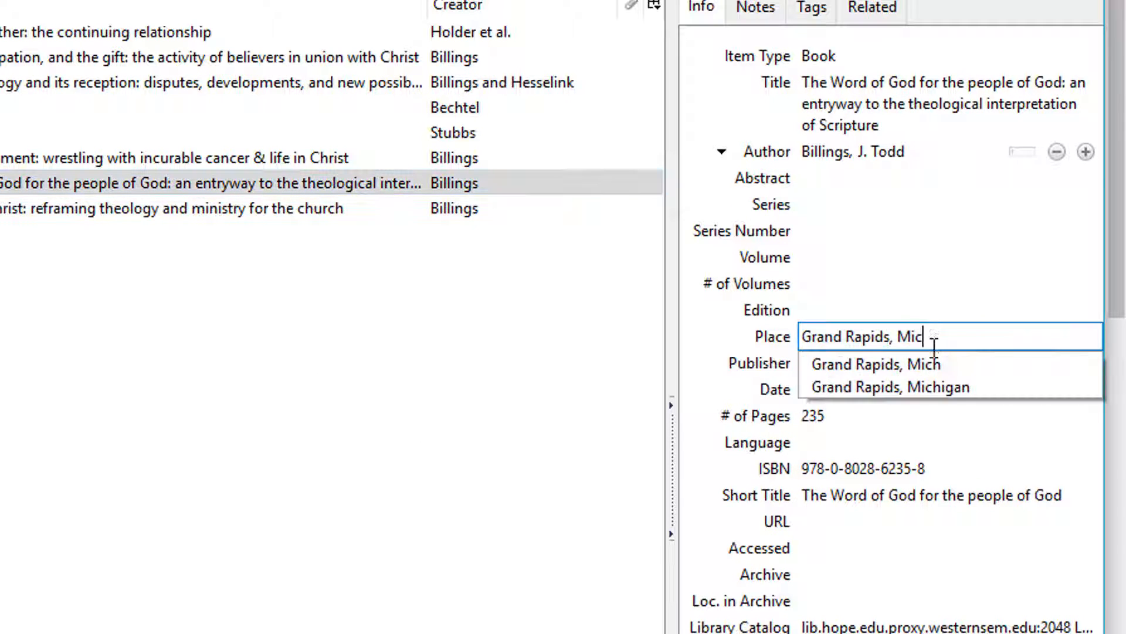
key(BackSpace)
key(Tab)
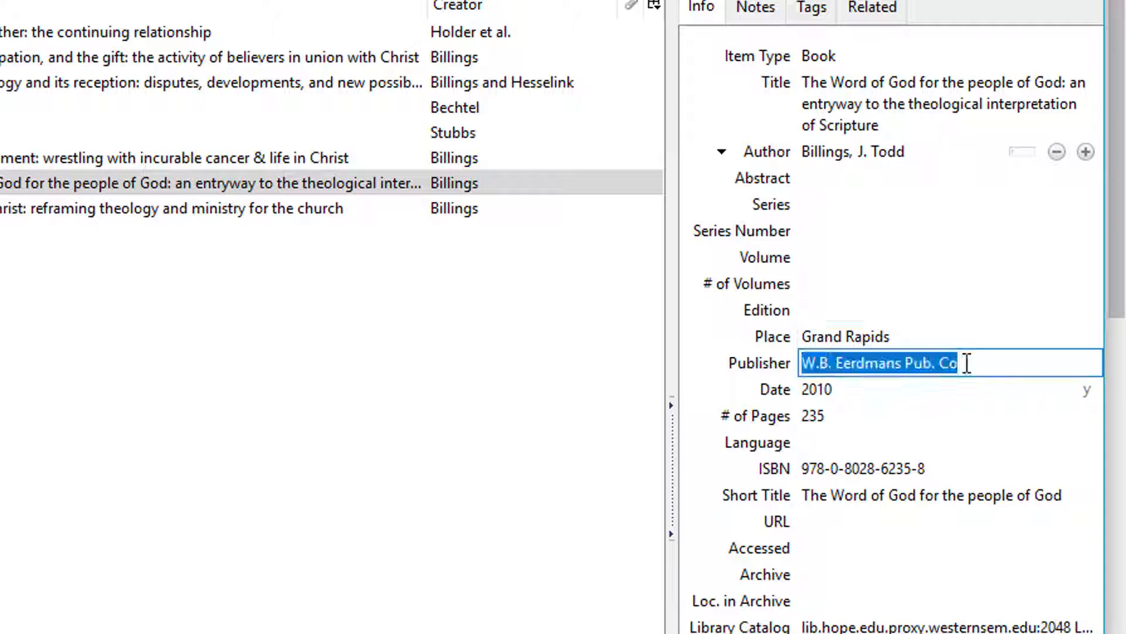
Shorten the publisher of The Word of God for the people of God to Eerdmans
click(967, 363)
drag(965, 362, 907, 372)
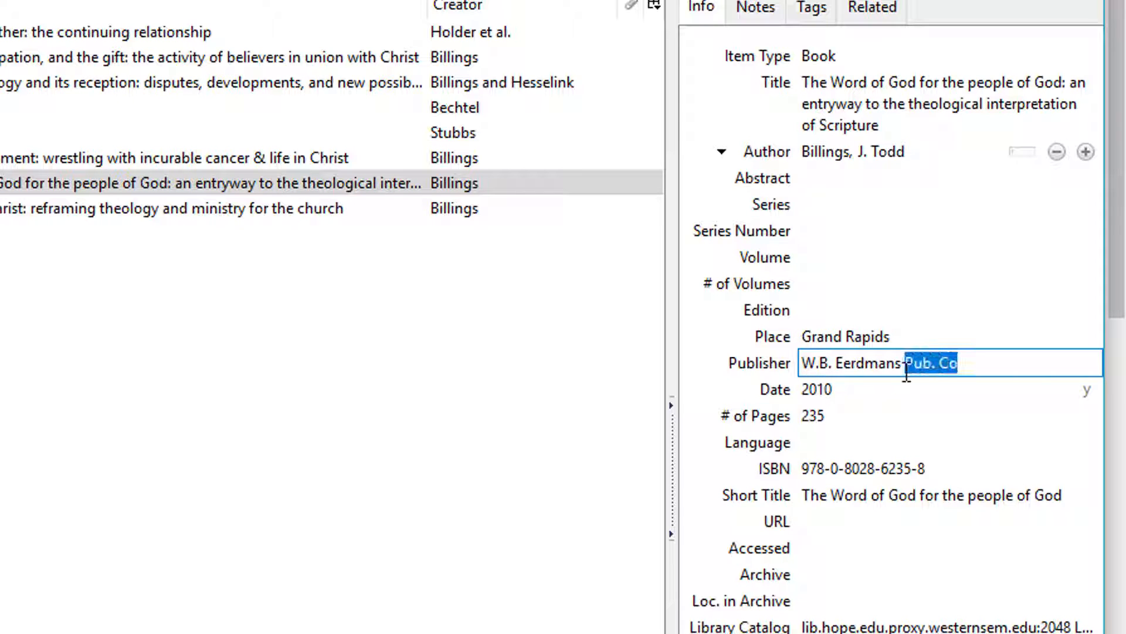
key(BackSpace)
drag(833, 363, 794, 374)
key(BackSpace)
key(End)
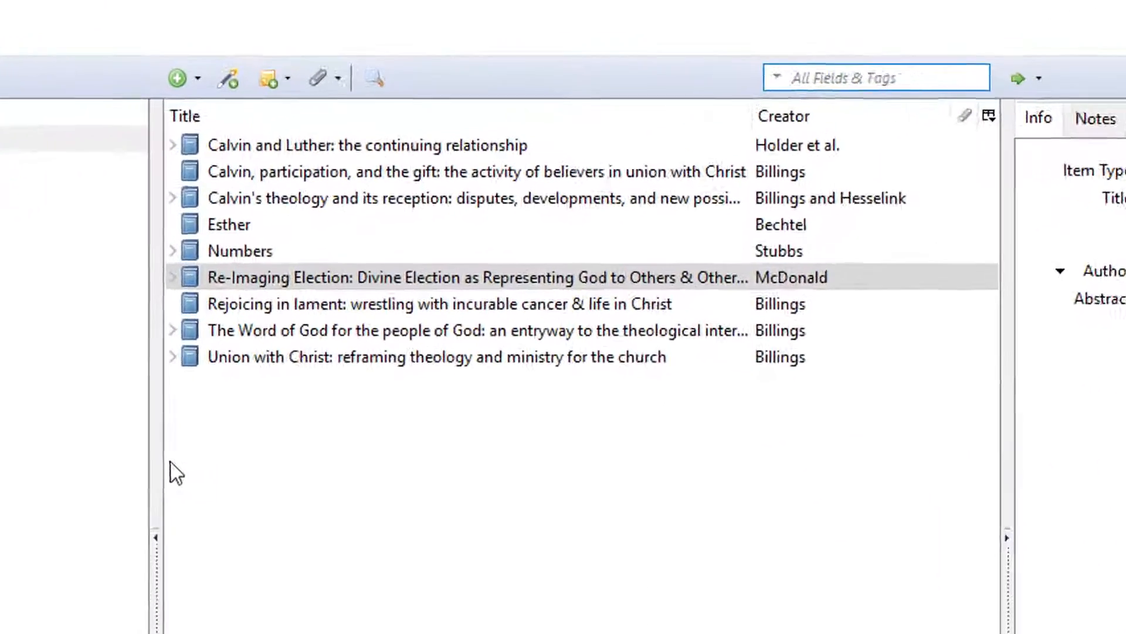
Switch to the Beardslee Library website and open the advanced search of the ATLA Religion database
click(236, 200)
click(157, 301)
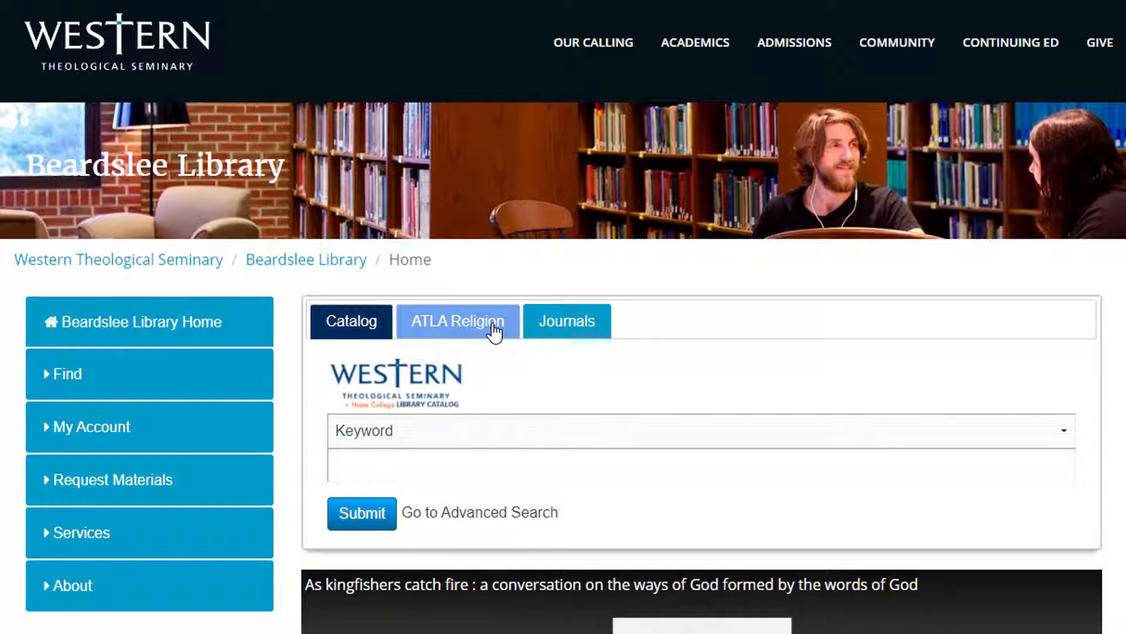
click(495, 331)
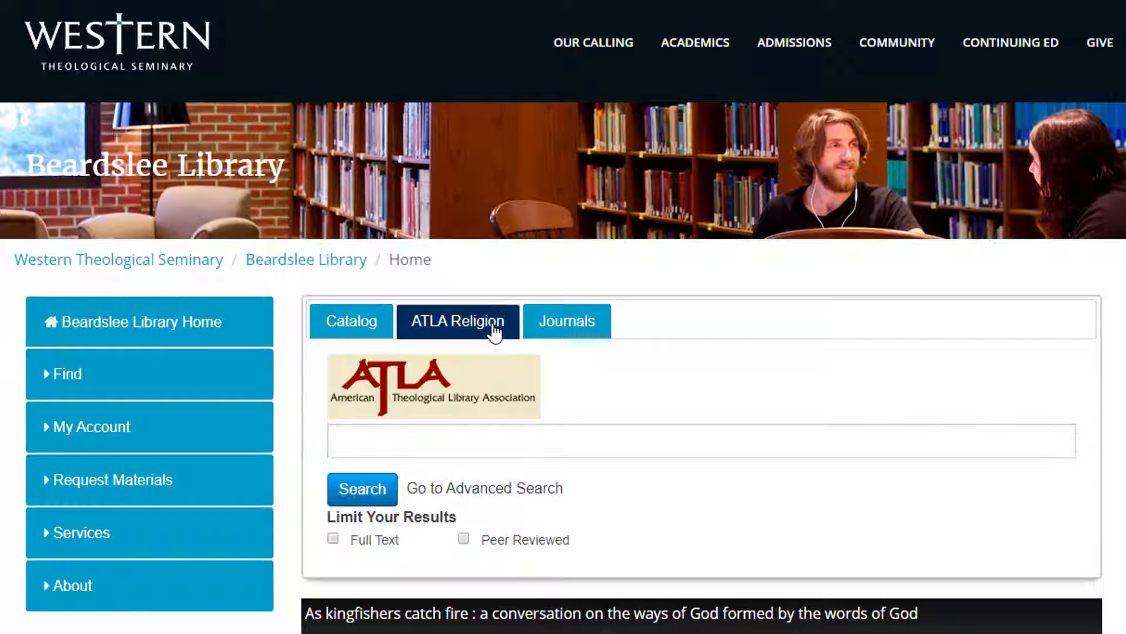
click(490, 491)
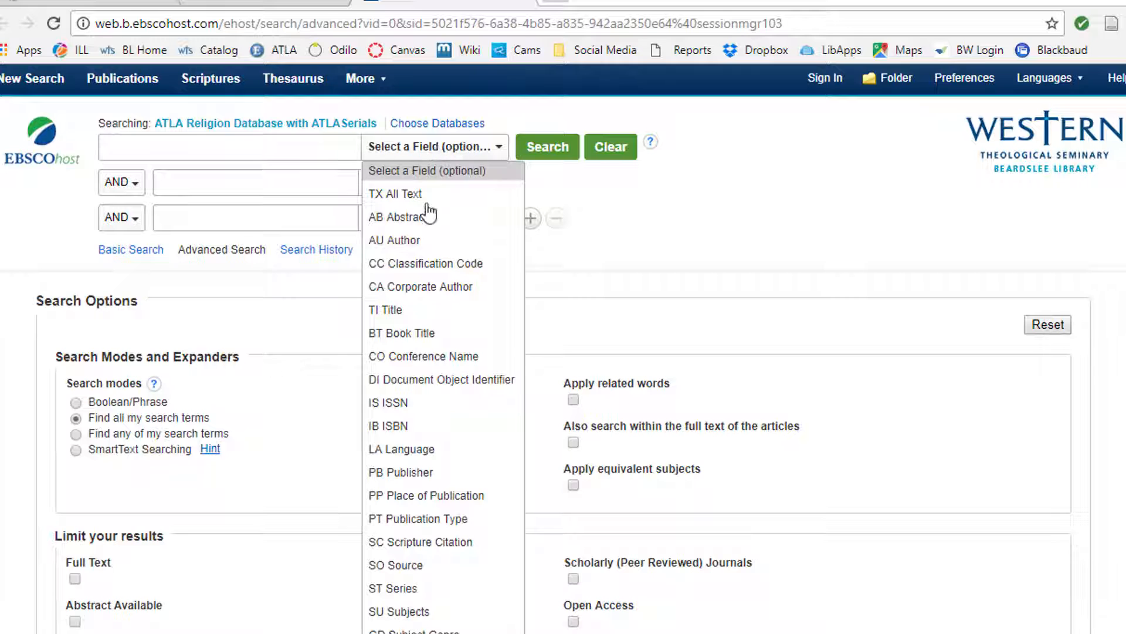
Run an author search for the writer of The Evangelical Quadrilateral: A Response and save that article to Zotero from its record
click(480, 243)
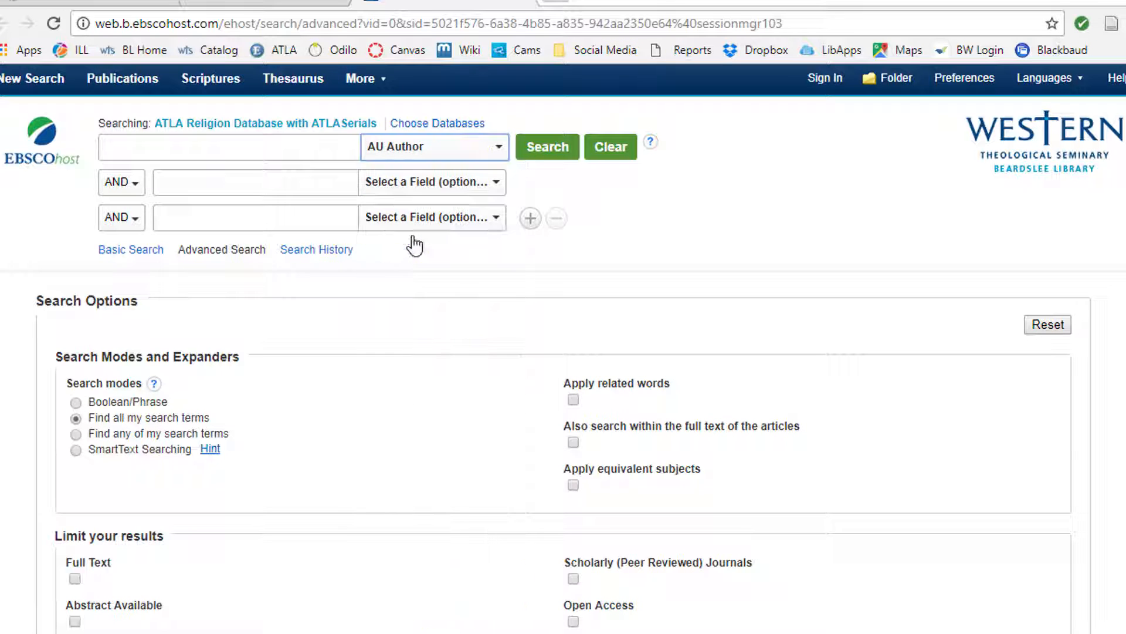
click(320, 144)
text(bebbington david)
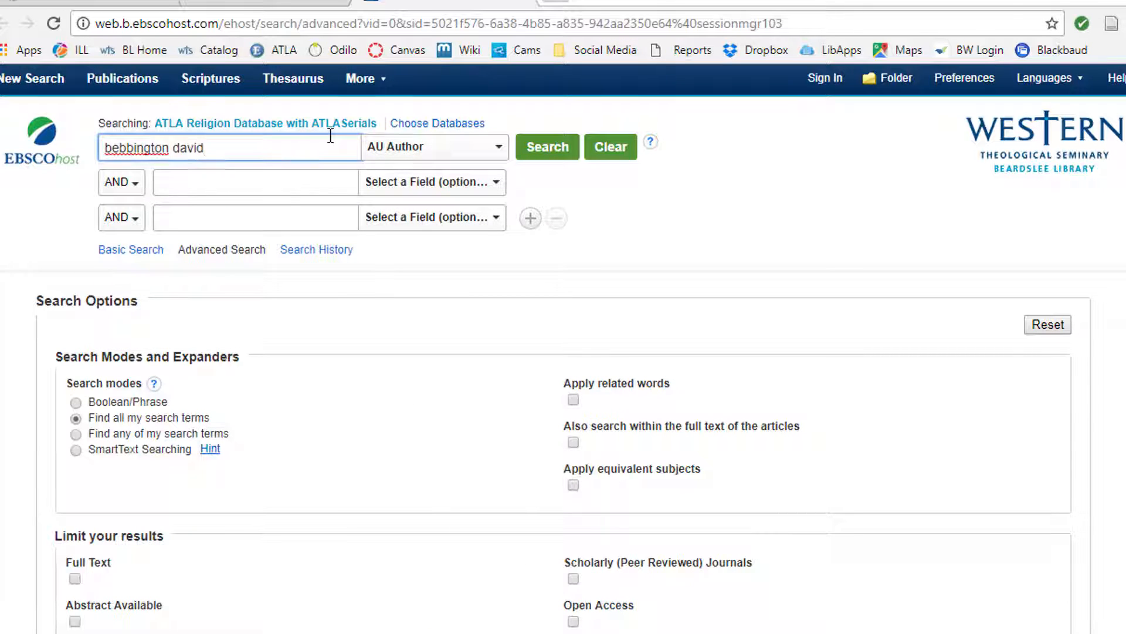
click(551, 149)
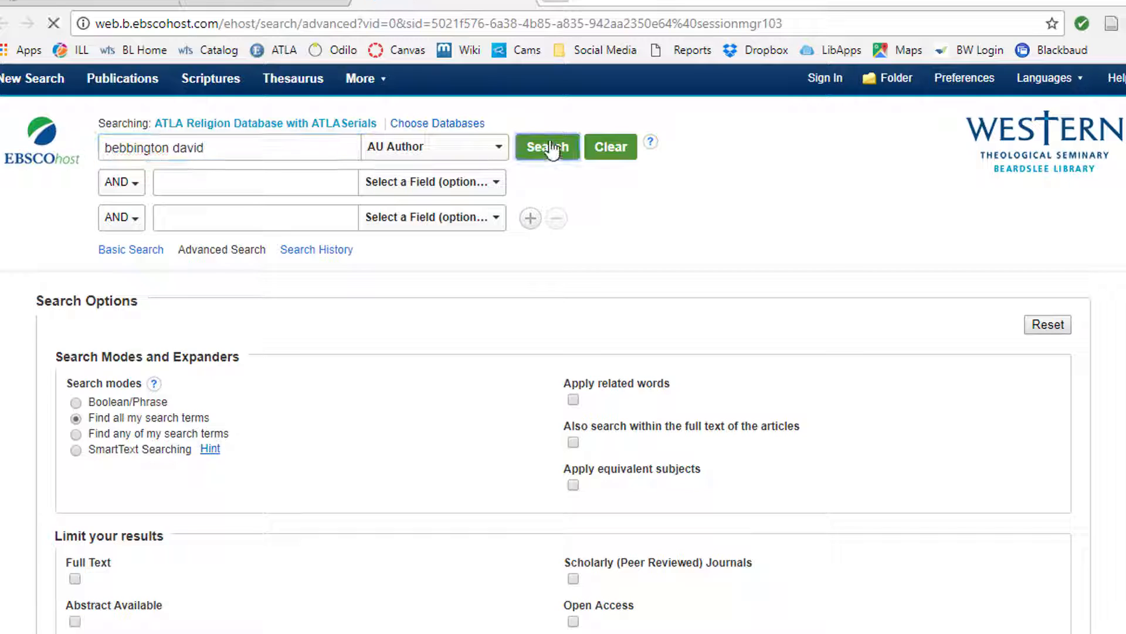
click(492, 345)
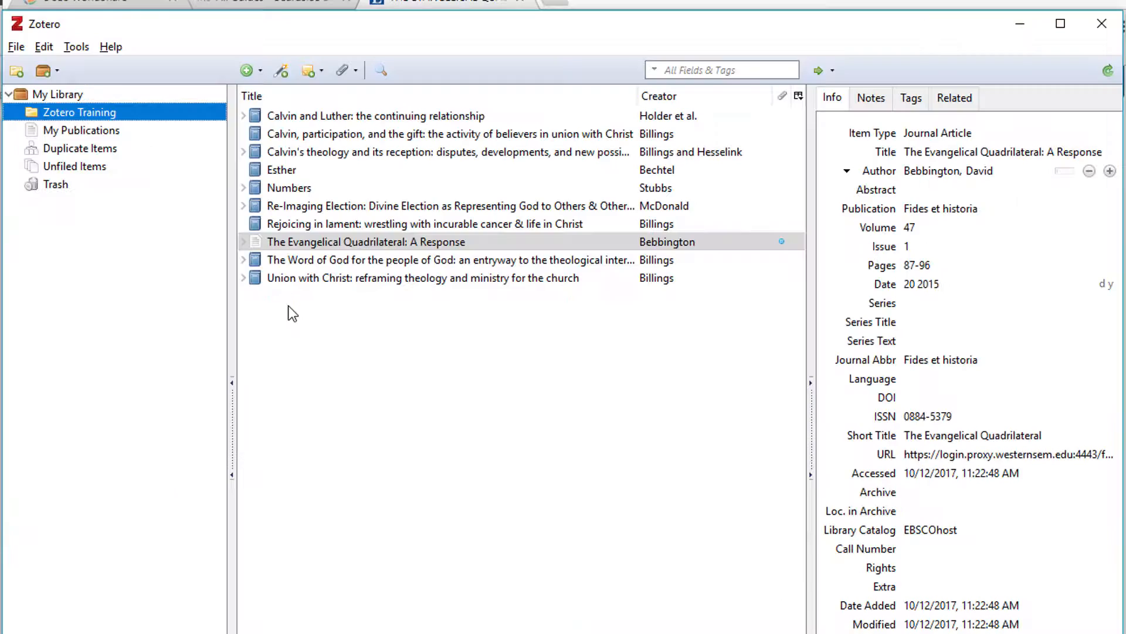
In Zotero, expand The Evangelical Quadrilateral: A Response and open its attached EBSCO Full Text PDF
click(246, 242)
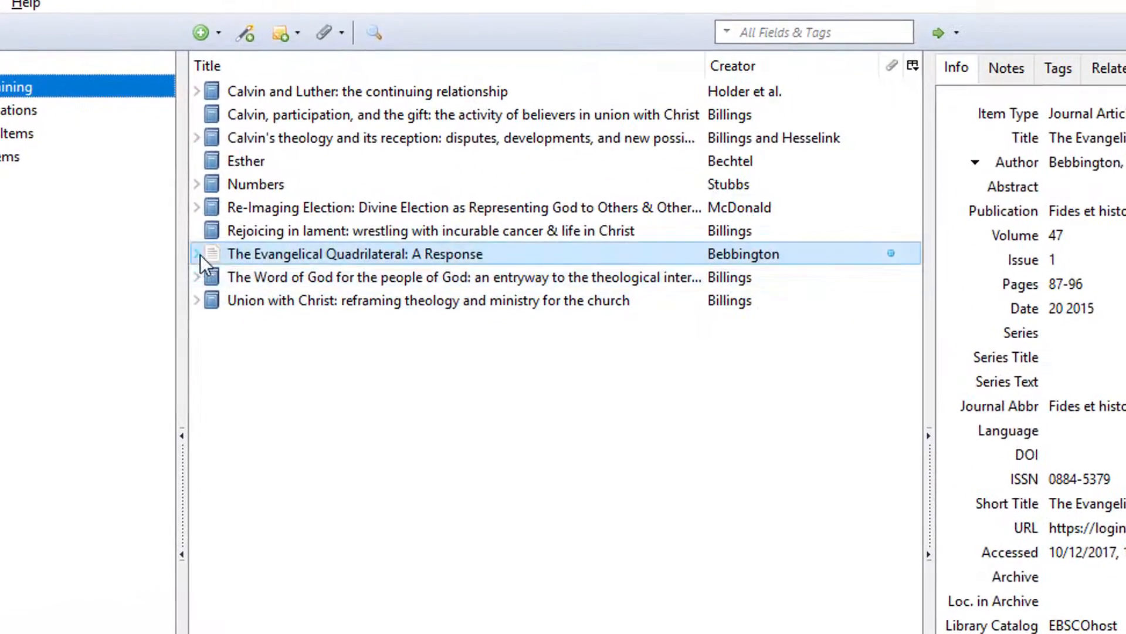
click(197, 254)
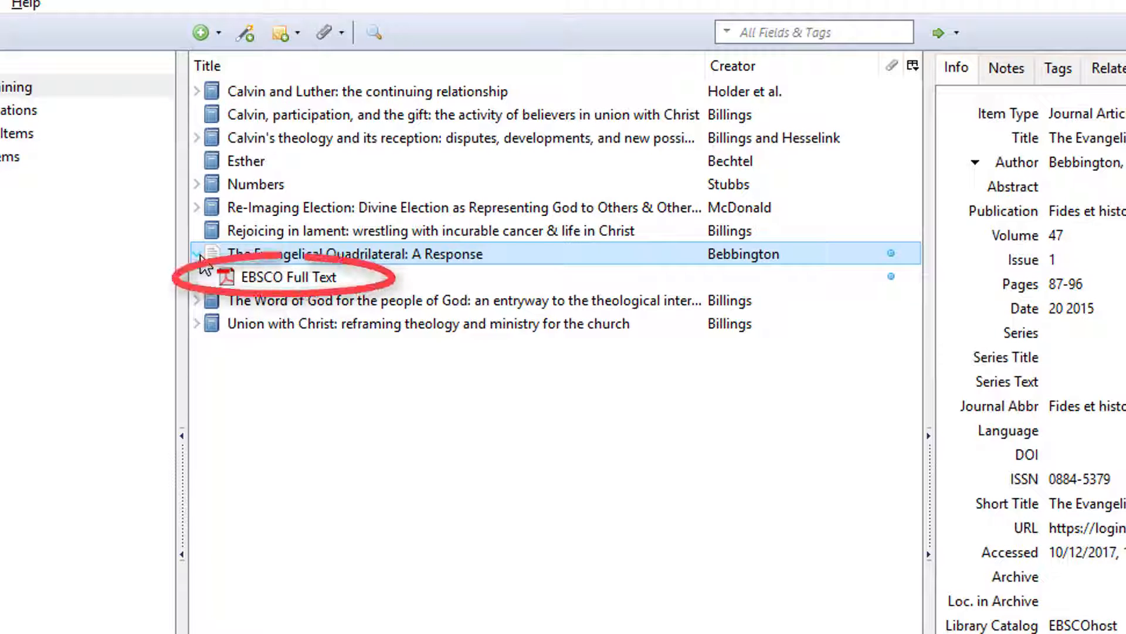
click(270, 276)
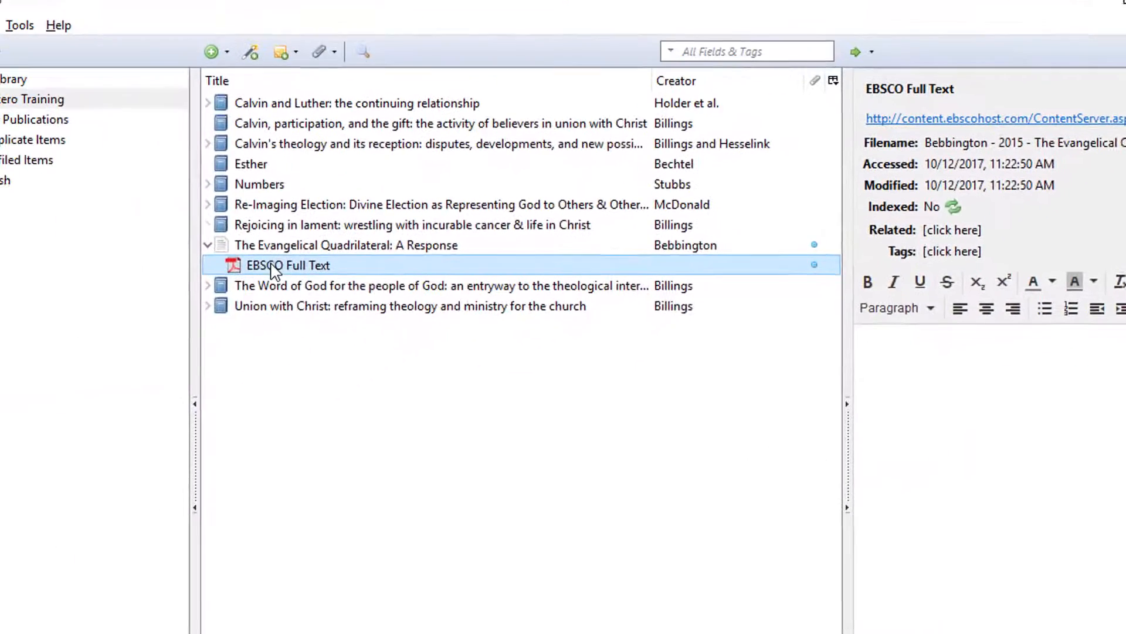
double_click(272, 265)
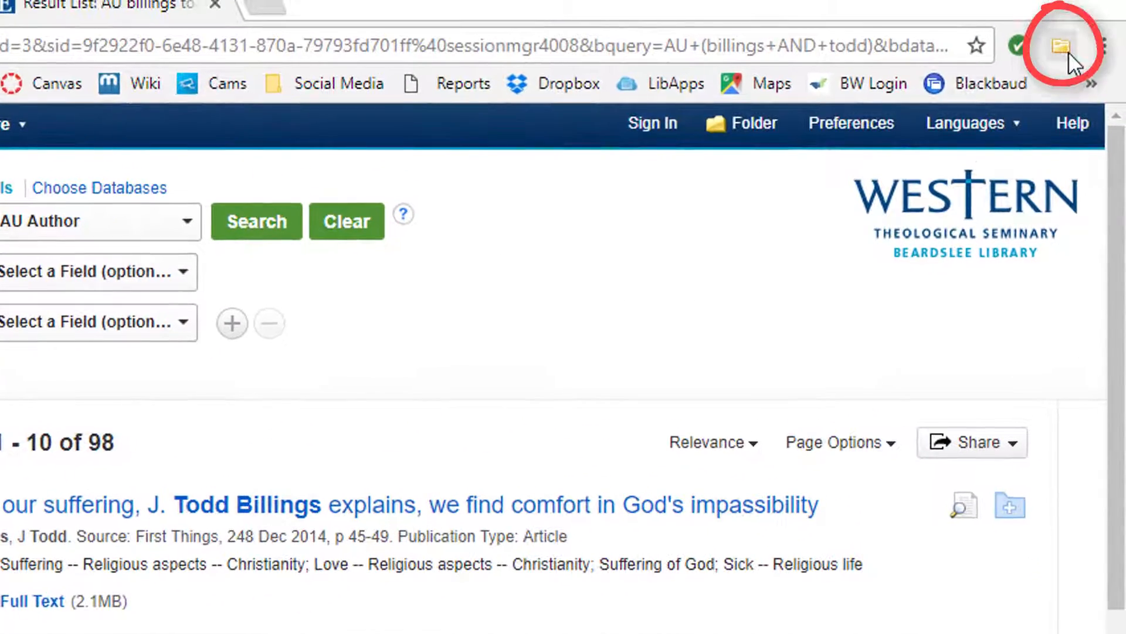
Save the first eight ATLA author search results to Zotero, from Undying love through The historical sense, leaving out the repeated titles
click(1064, 44)
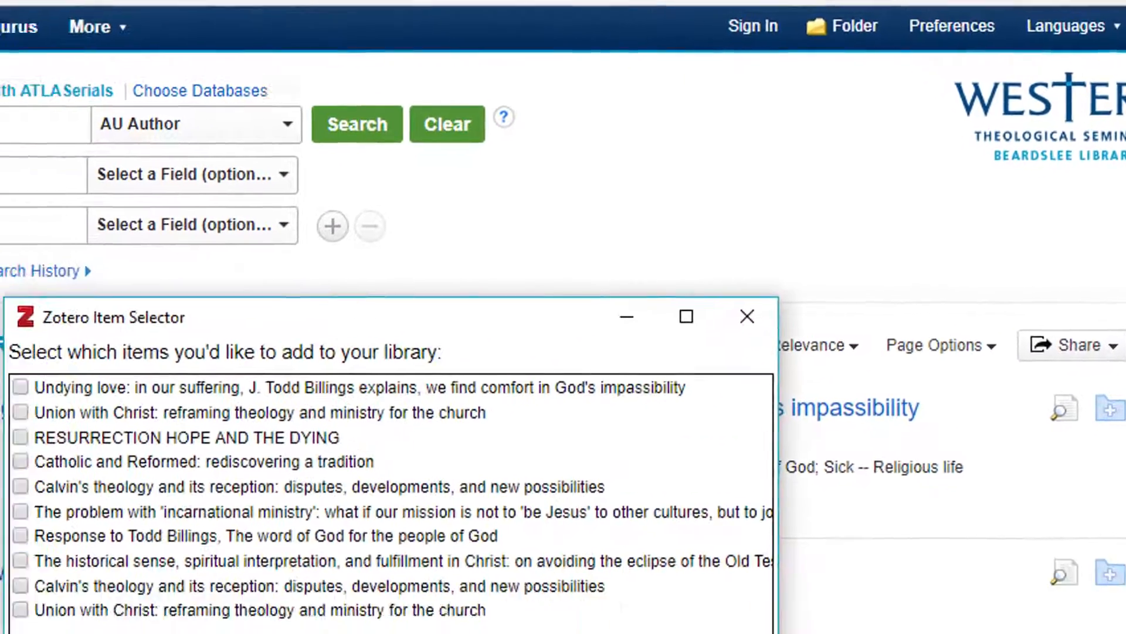
click(206, 206)
click(206, 233)
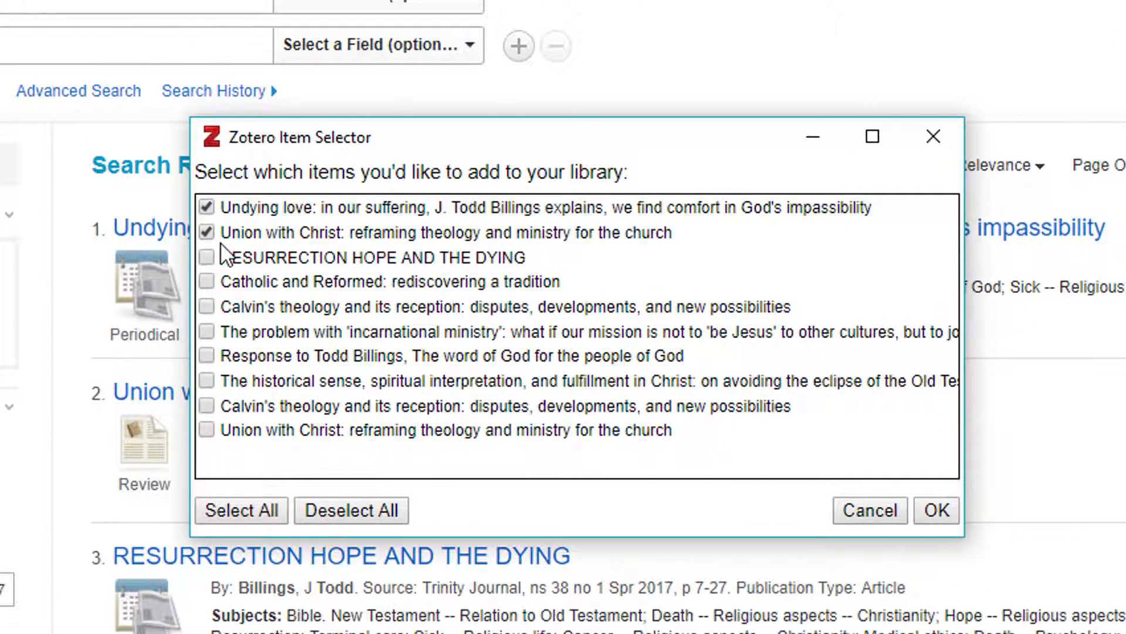
click(206, 282)
click(206, 380)
click(938, 511)
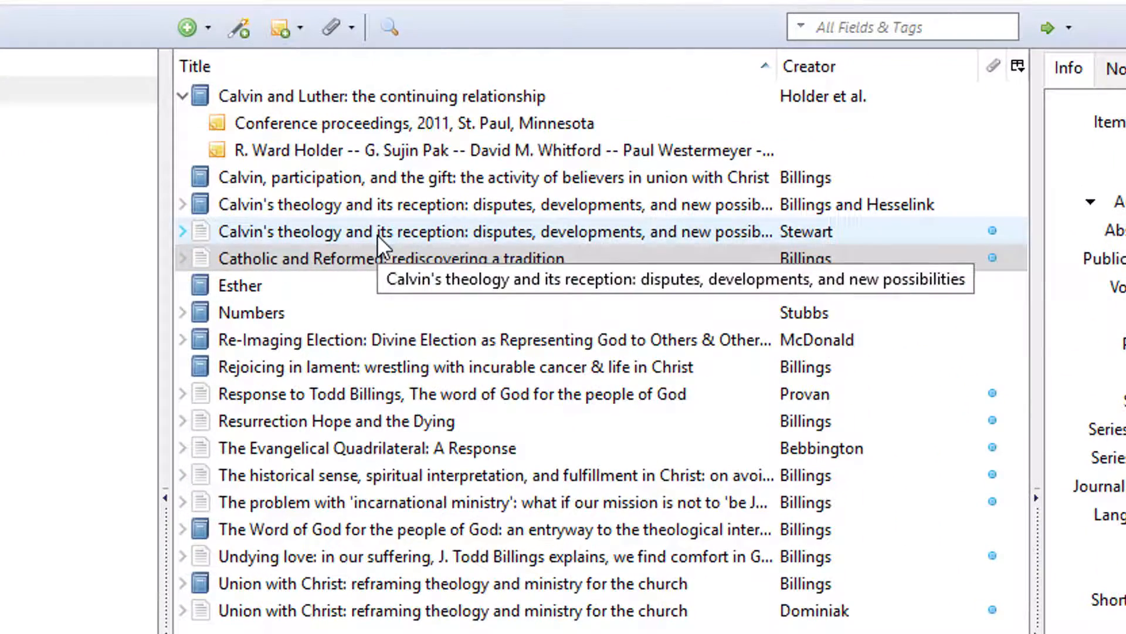
Move the journal article entry for Calvin's theology and its reception to the trash, keeping the book entry
right_click(378, 234)
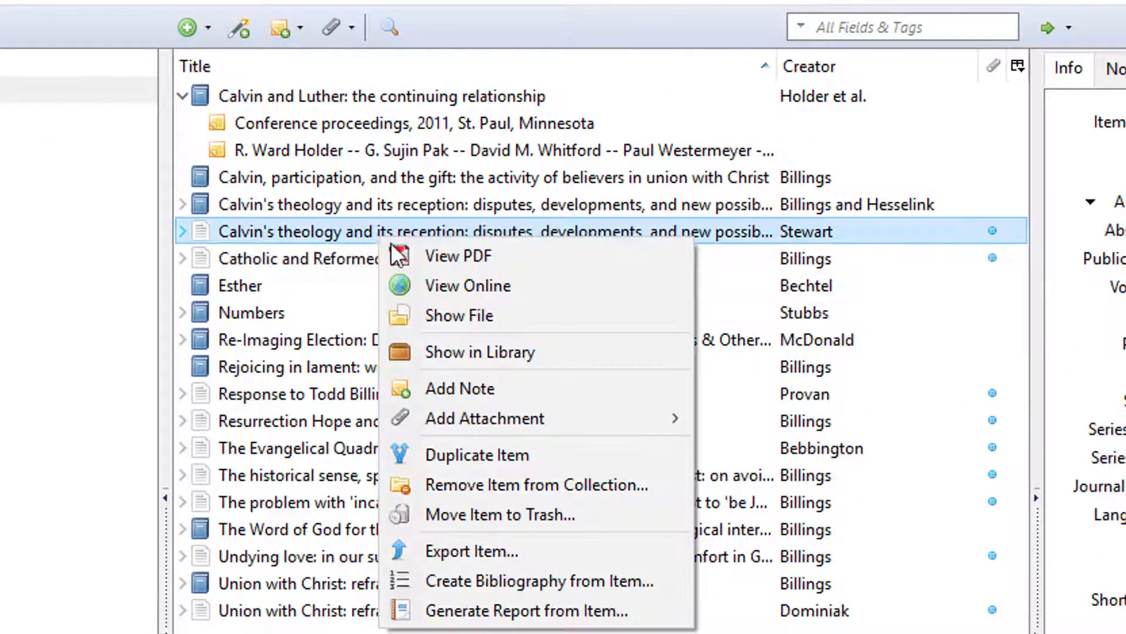
click(422, 516)
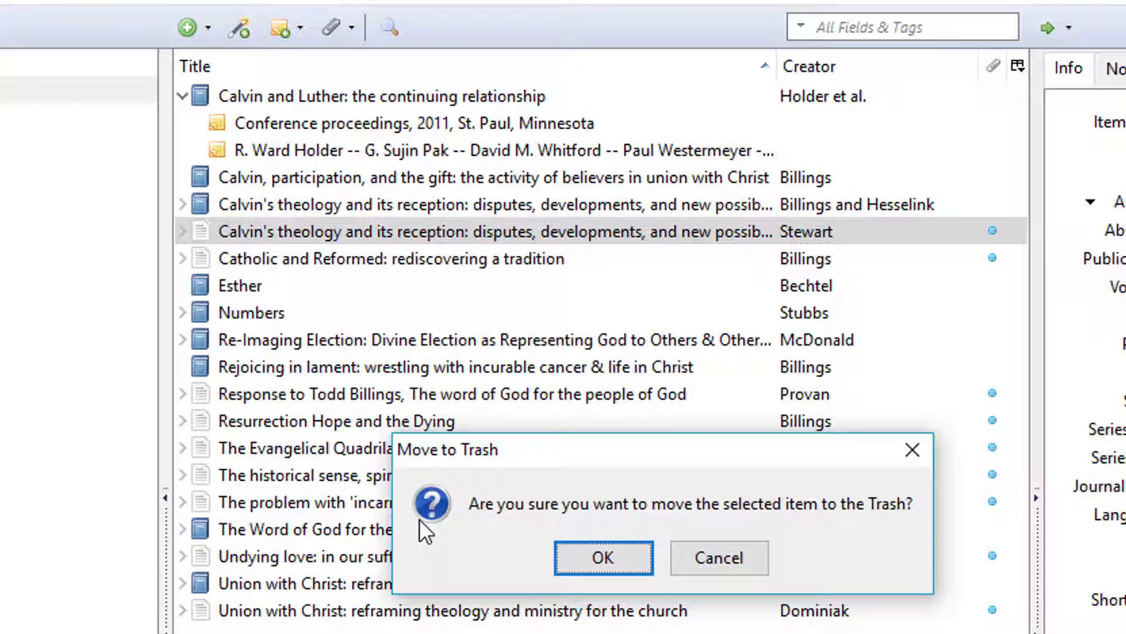
click(584, 572)
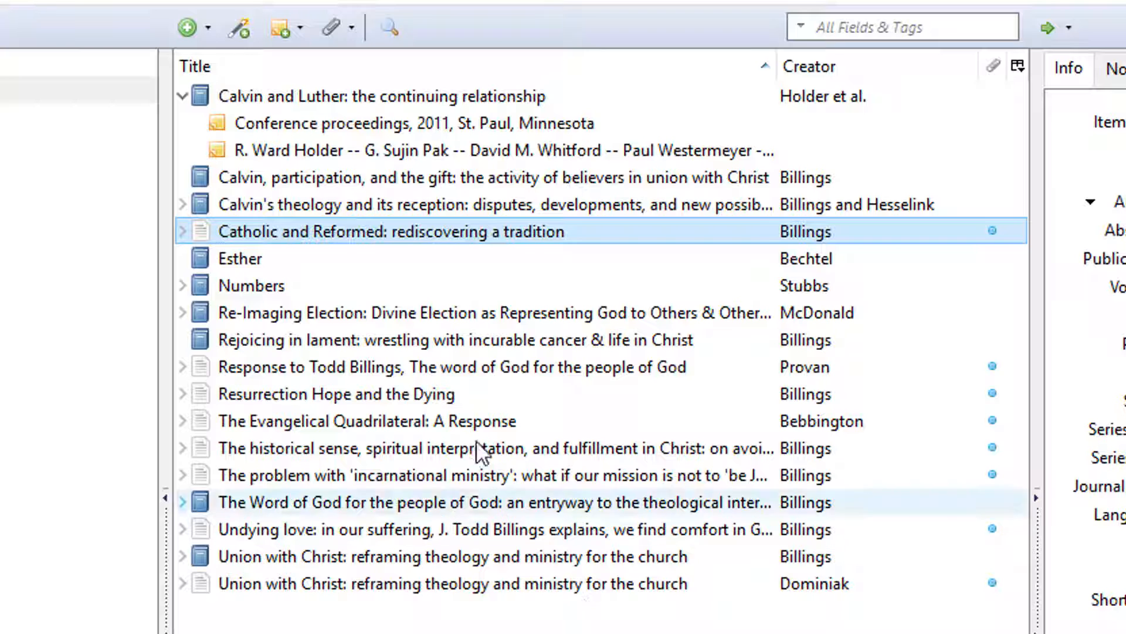
Add the note "Read for Th126 10/13/17" to the article Catholic and Reformed: rediscovering a tradition and collapse the entry
right_click(433, 230)
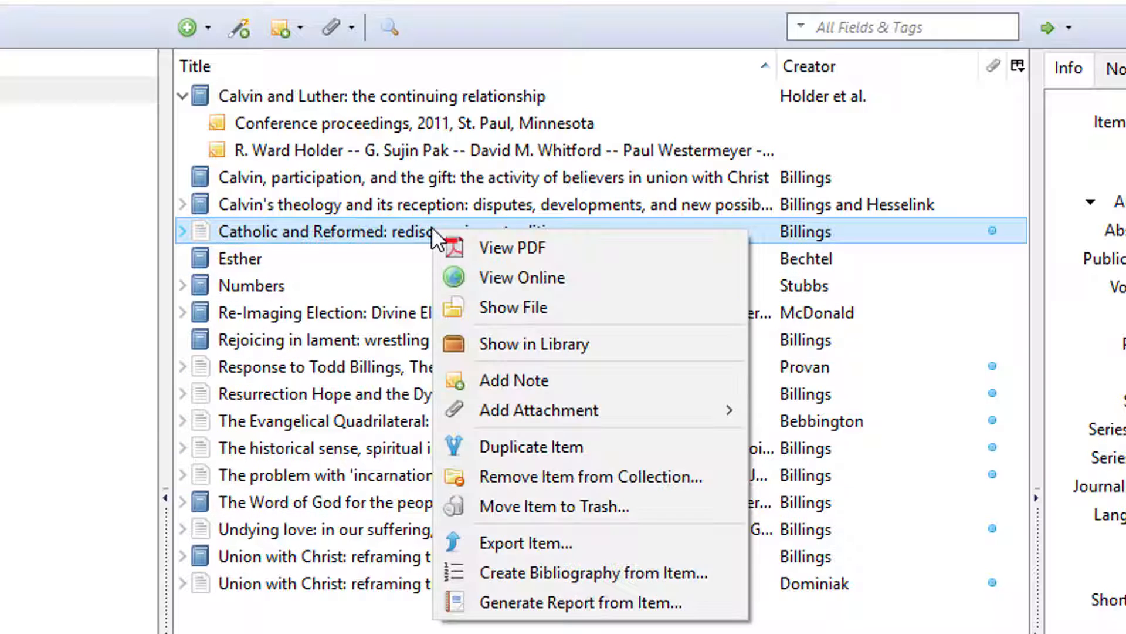
click(501, 380)
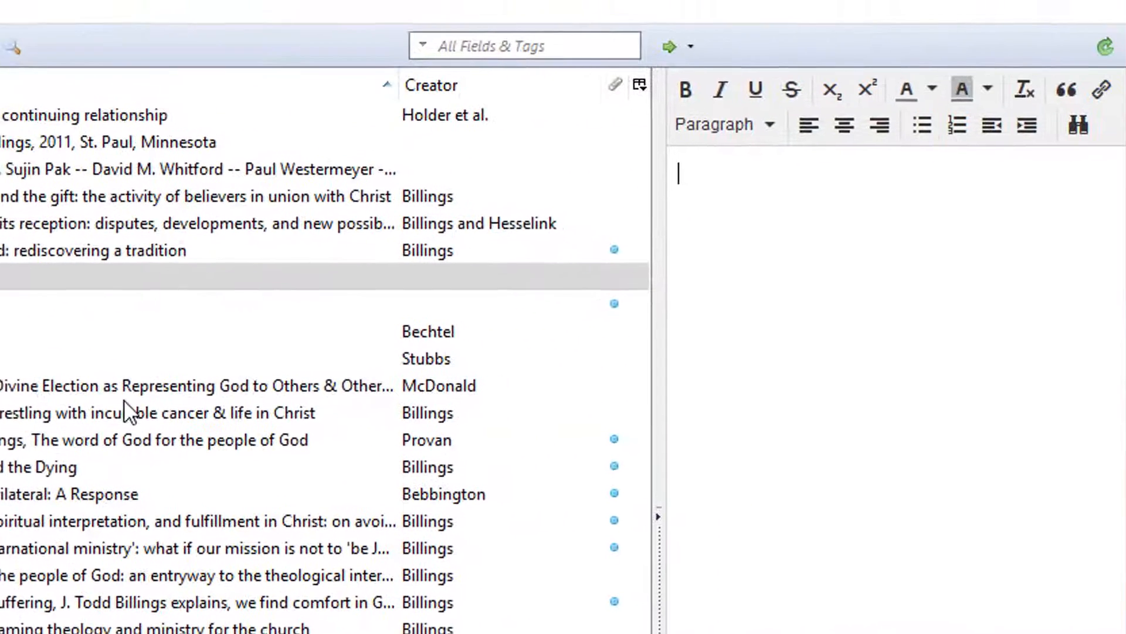
text(Rea)
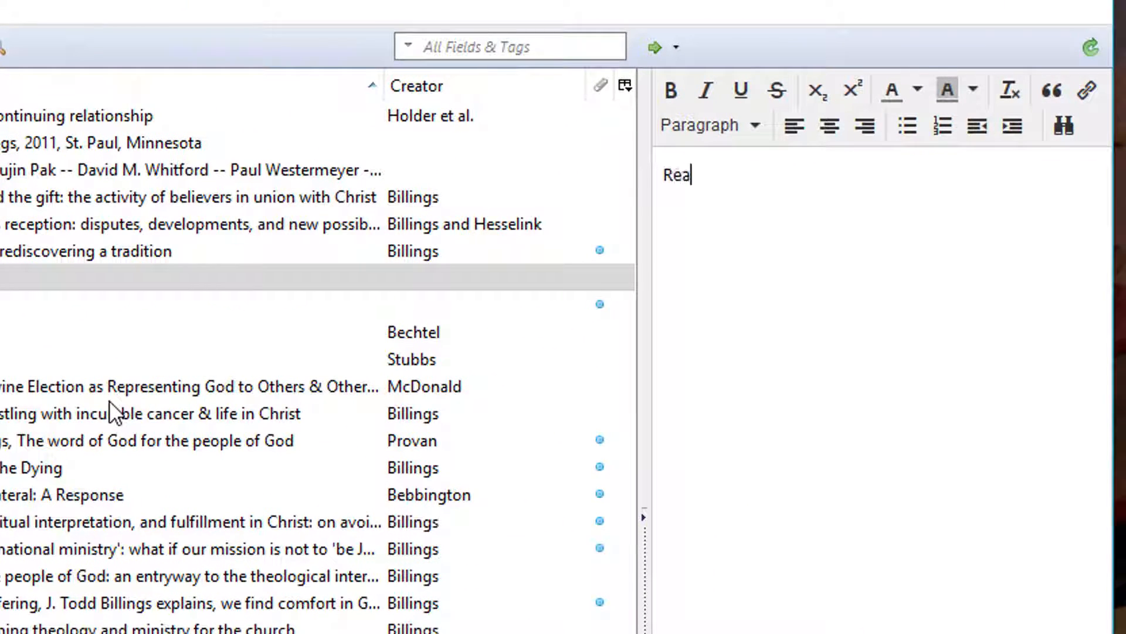
text(d for Th126)
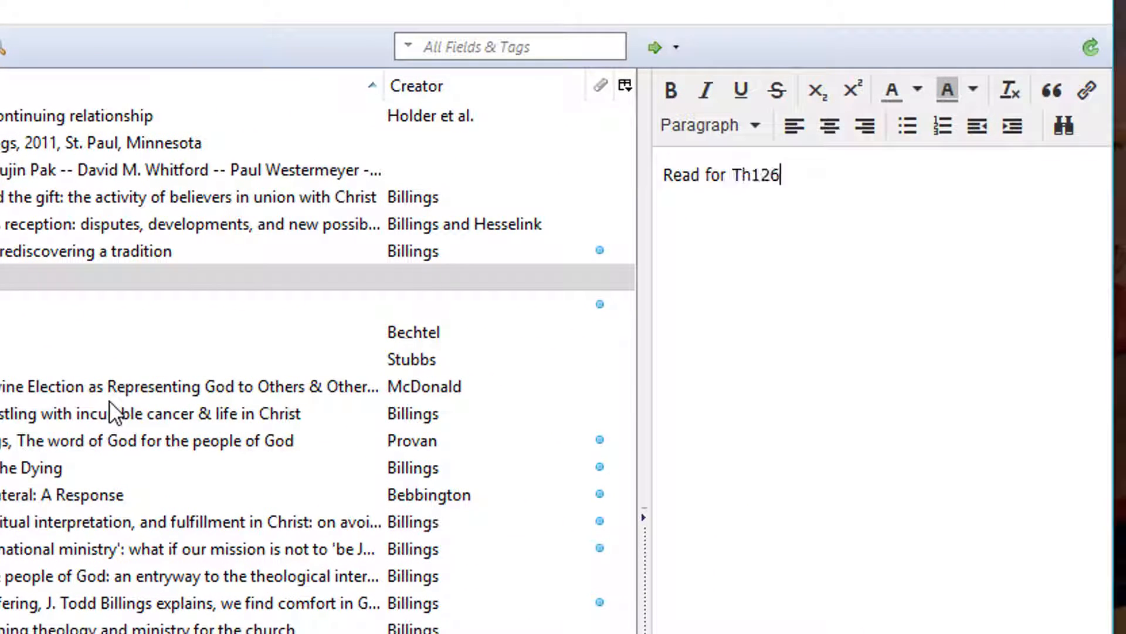
text( 10/13/17)
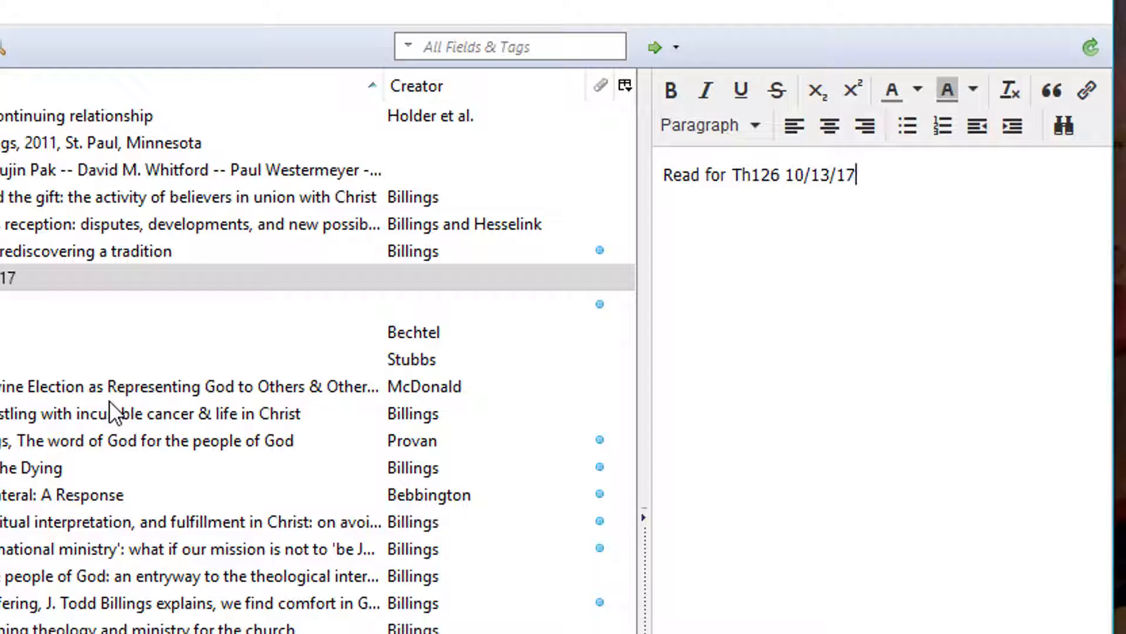
click(0, 251)
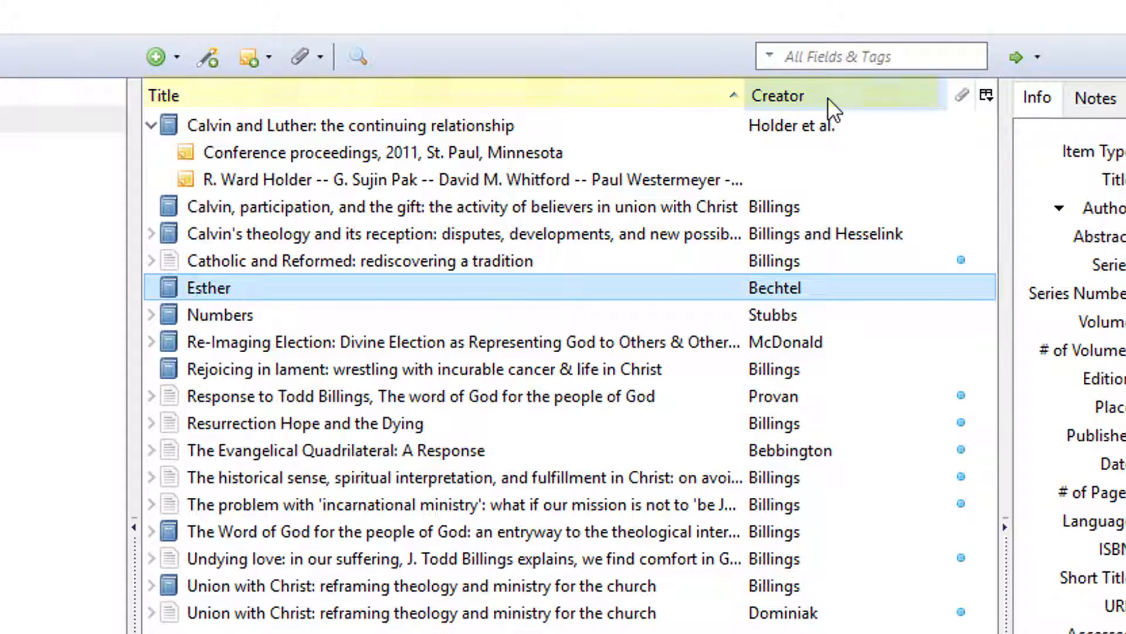
Add a Date column to the item list and sort the list by creator, by date and finally by title
click(829, 97)
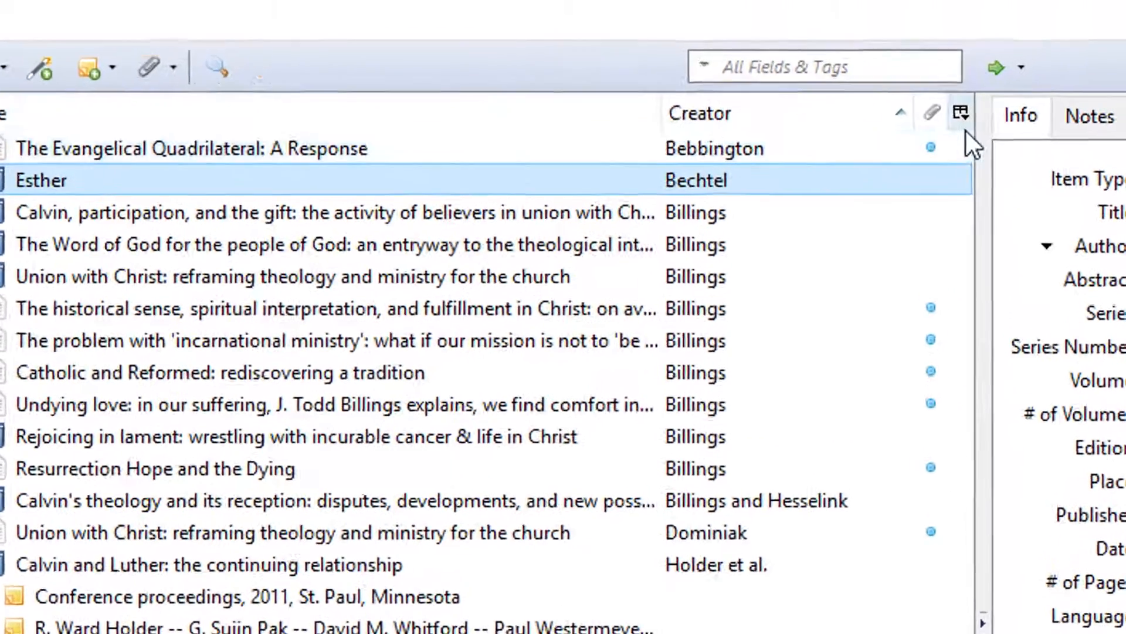
click(962, 117)
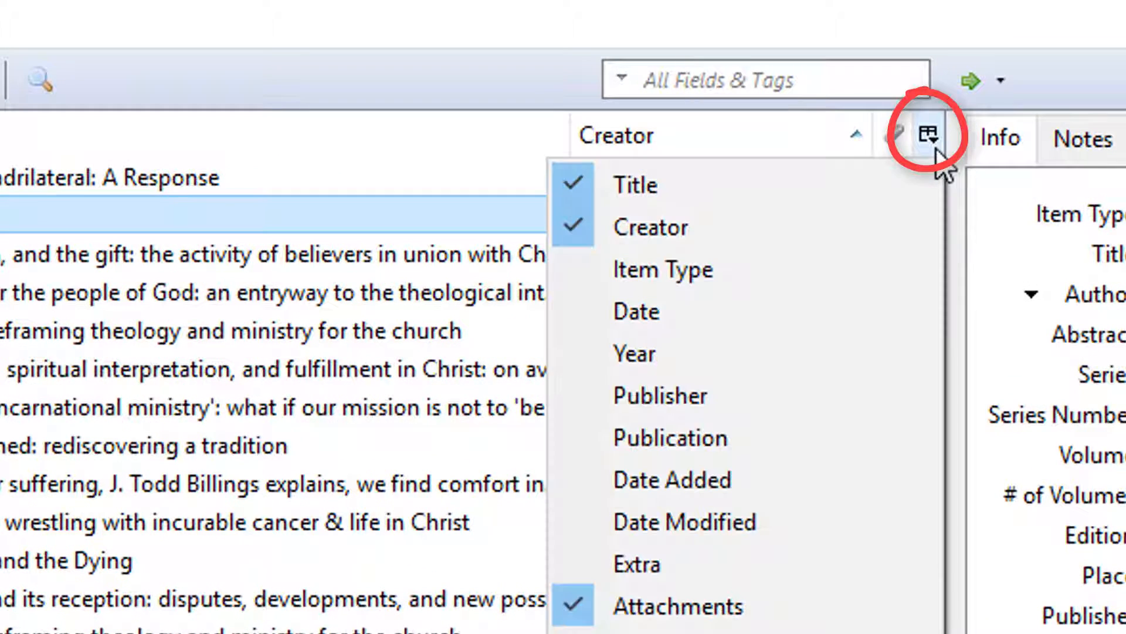
click(761, 317)
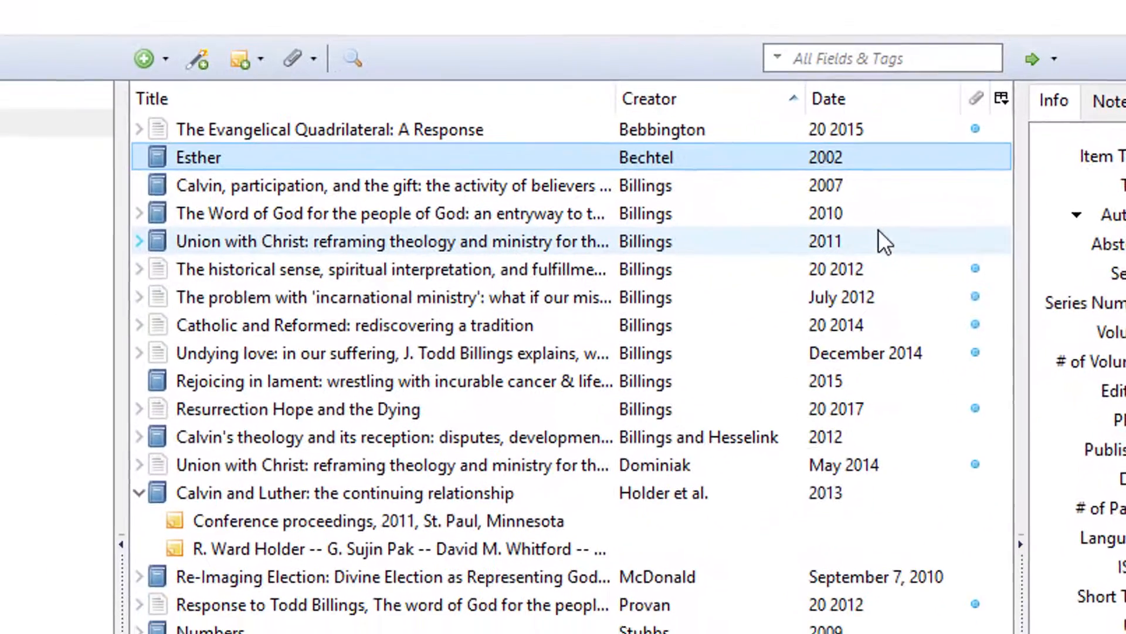
click(862, 96)
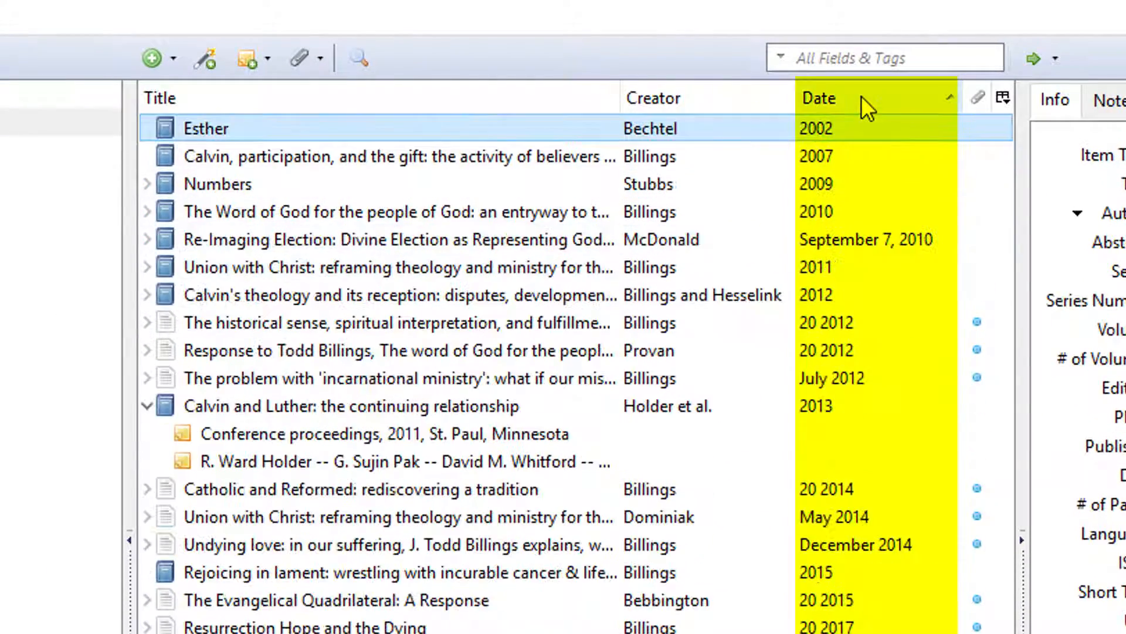
click(306, 99)
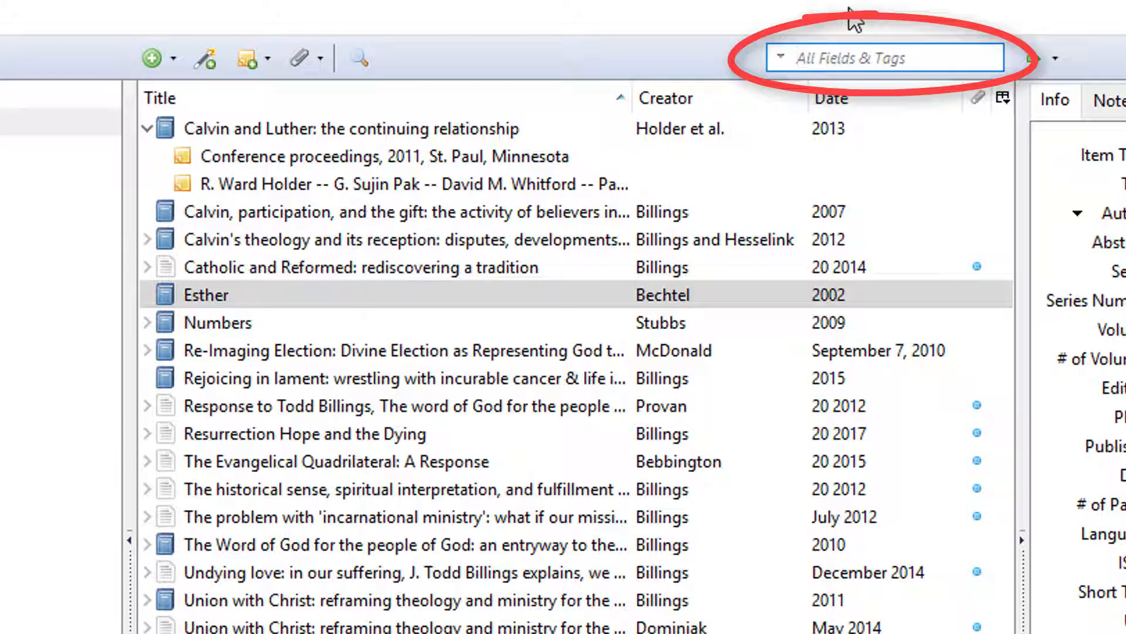
Search all fields and tags of the Zotero Training collection for catholic and clear the search
text(catholic)
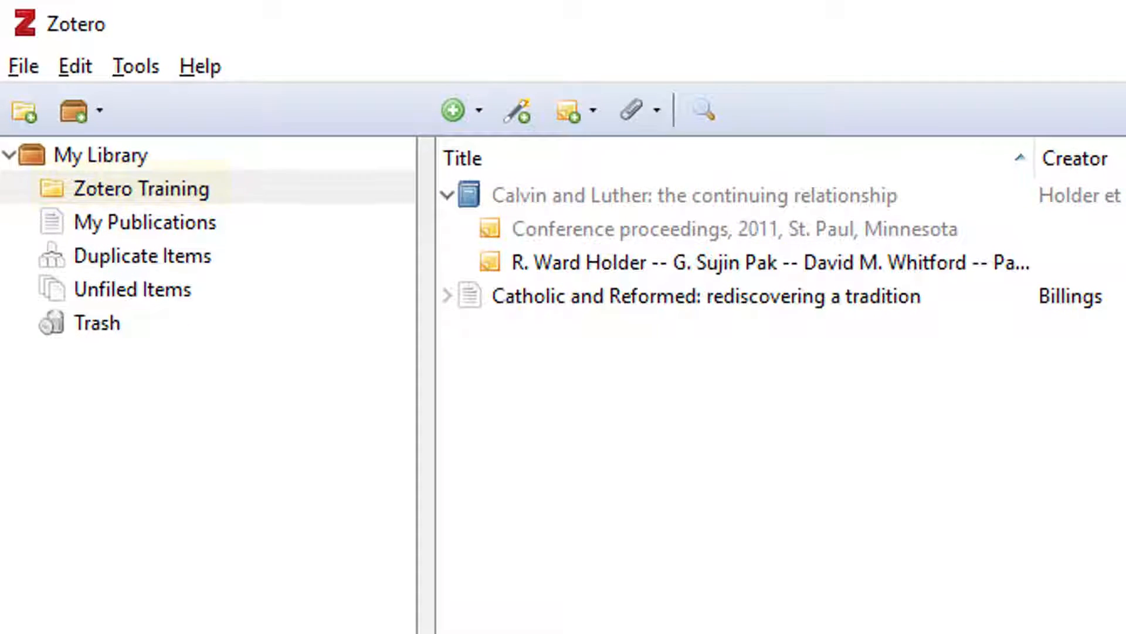
key(Escape)
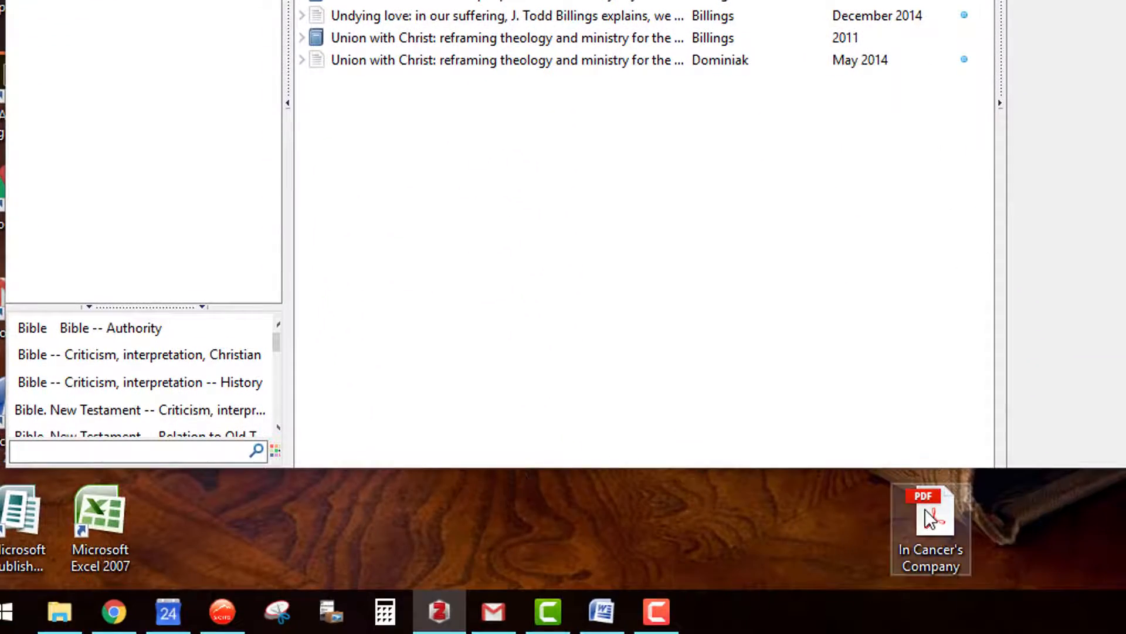
Attach the In Cancer's Company PDF from the desktop to the Rejoicing in lament book entry and expand the entry
drag(931, 519, 420, 324)
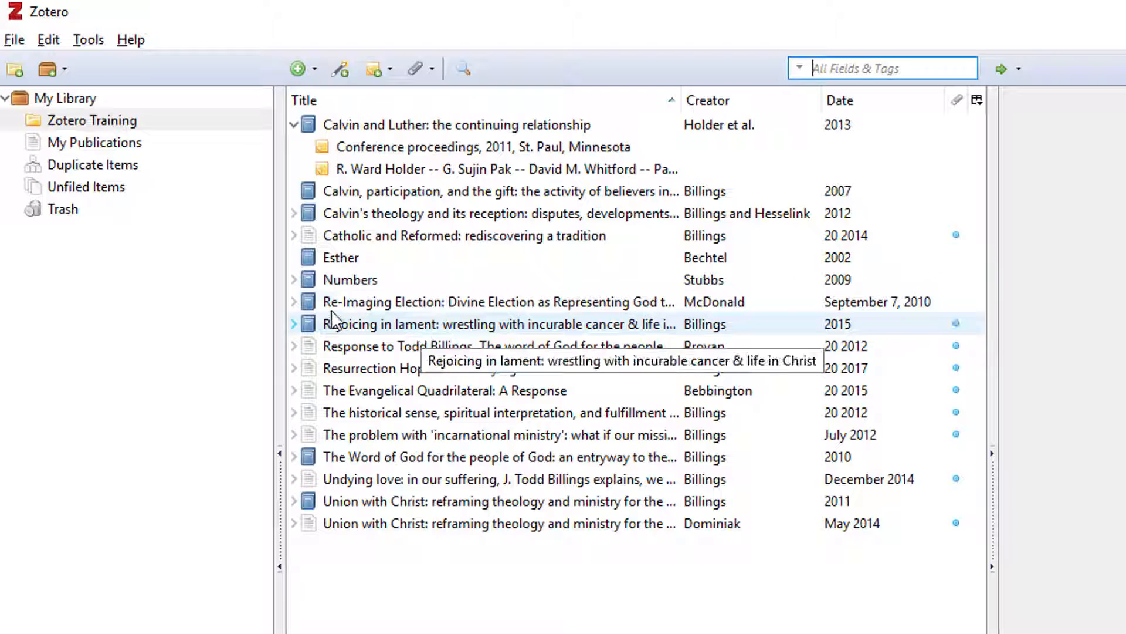
click(293, 324)
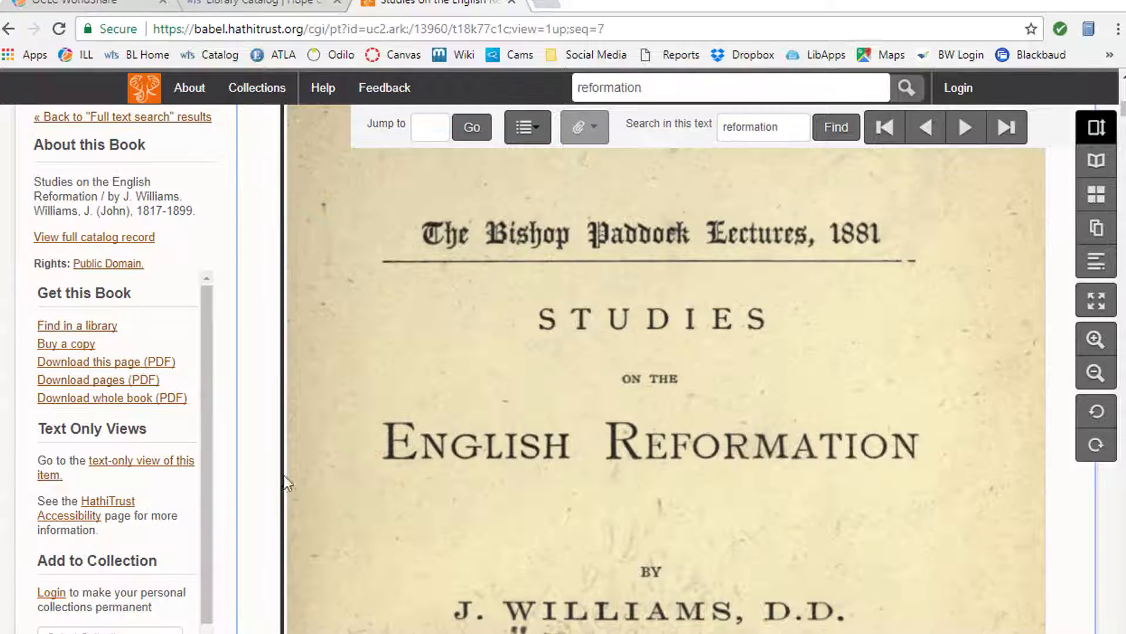
Download the whole-book PDF of Studies on the English Reformation from HathiTrust and attach it to the book's entry in Zotero
click(168, 404)
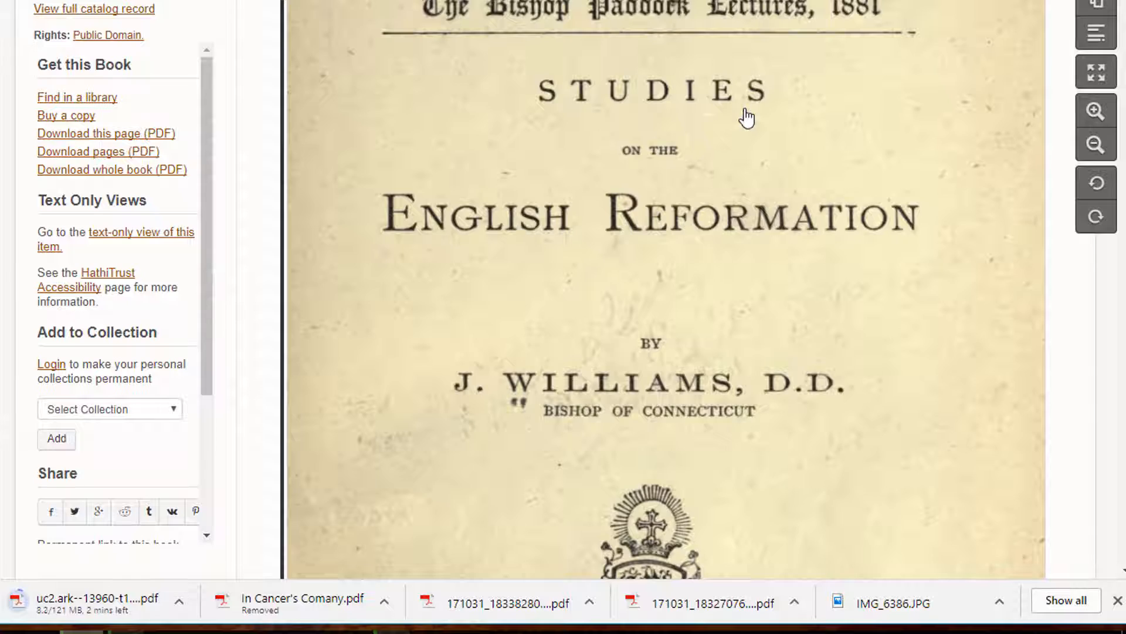
drag(563, 0, 1125, 0)
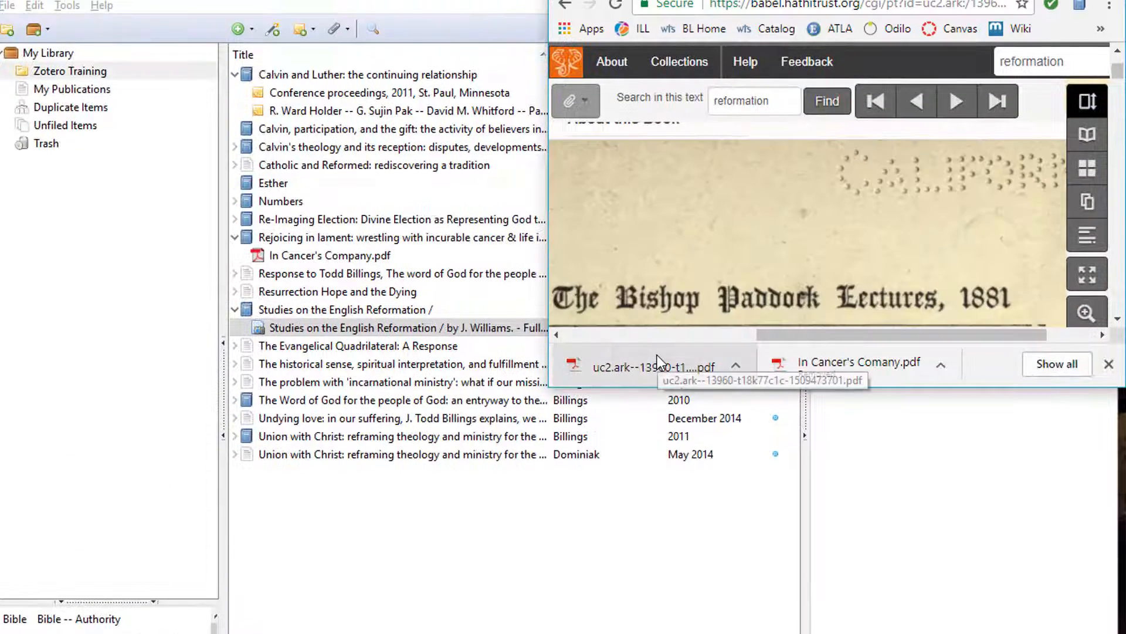
drag(653, 361, 338, 306)
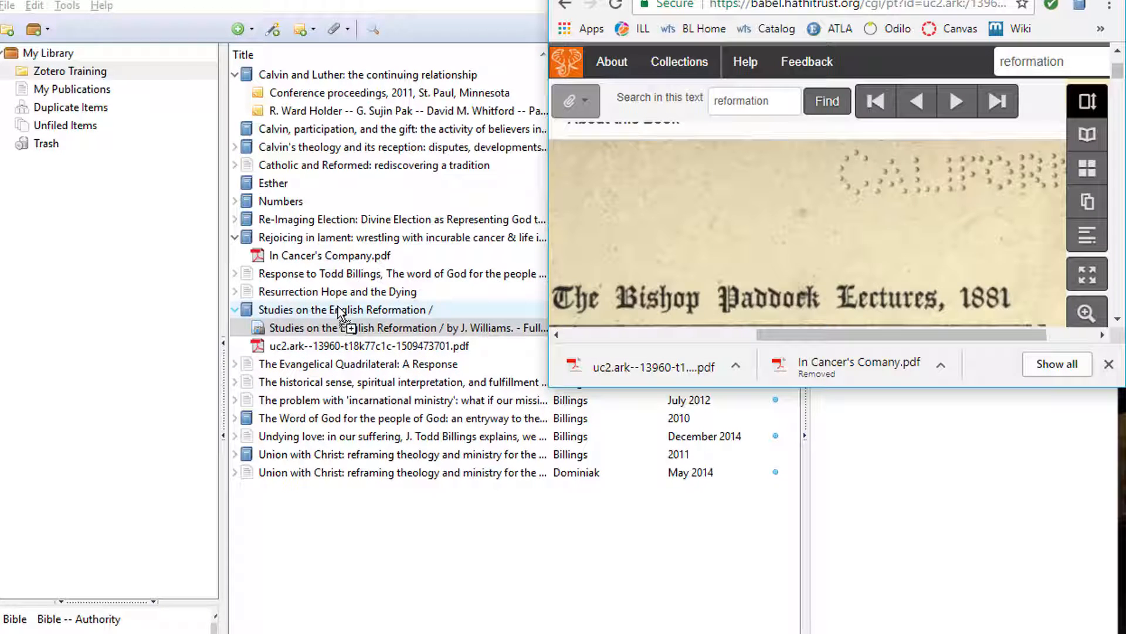
Open the PDF attached to the Studies on the English Reformation entry
click(347, 347)
double_click(346, 347)
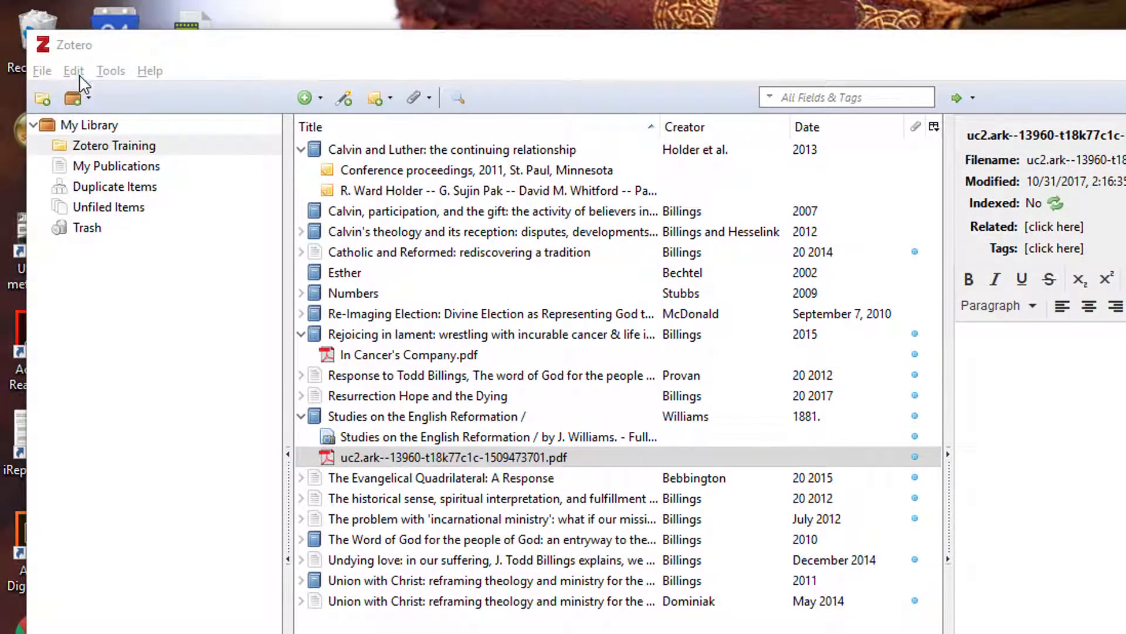
Set the default Quick Copy export format to Chicago Manual of Style 17th edition (full note) in the preferences
click(74, 70)
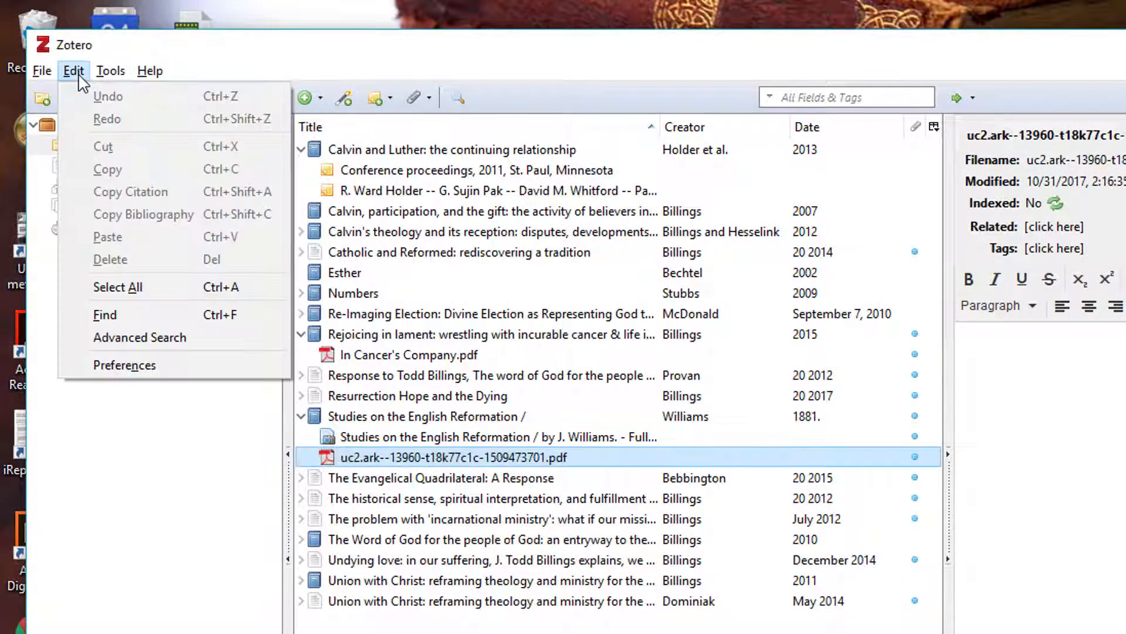
click(130, 369)
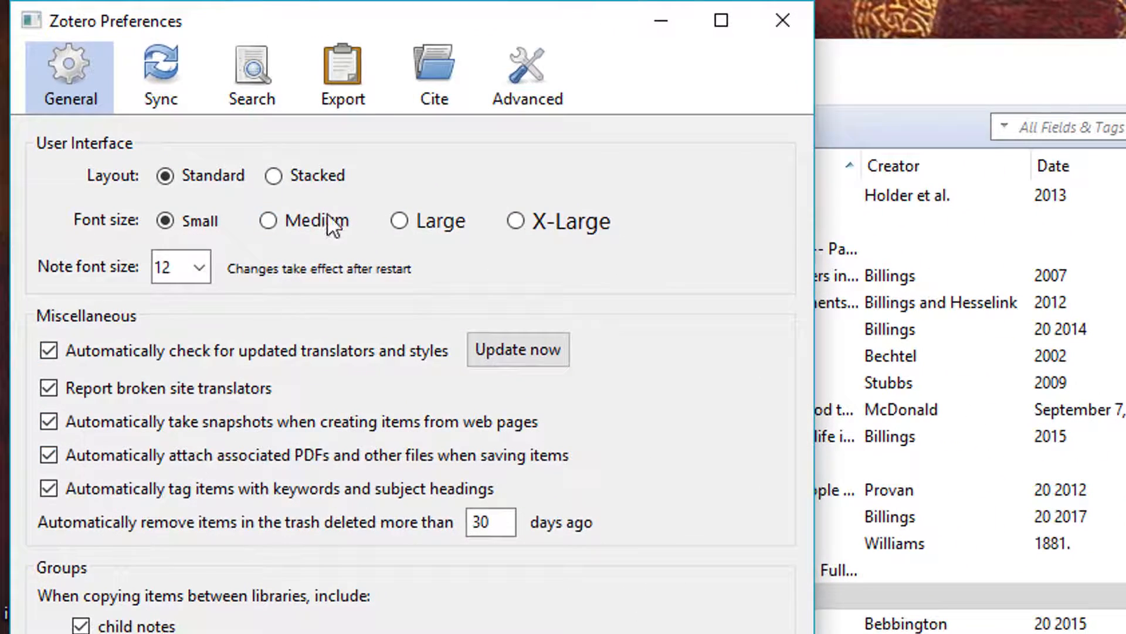
click(354, 89)
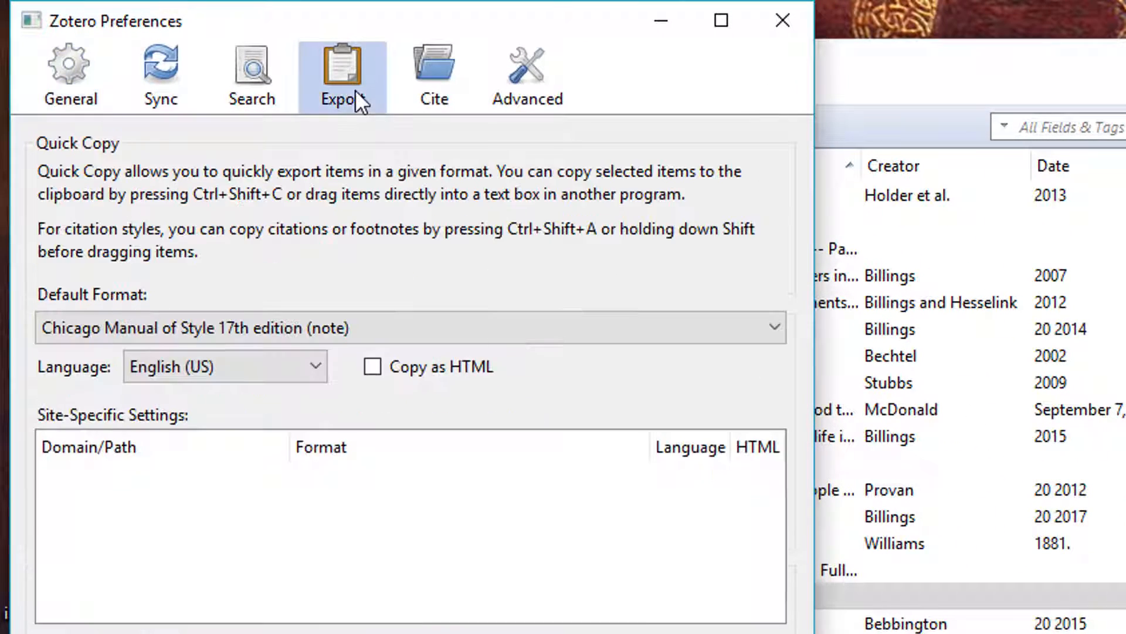
click(762, 324)
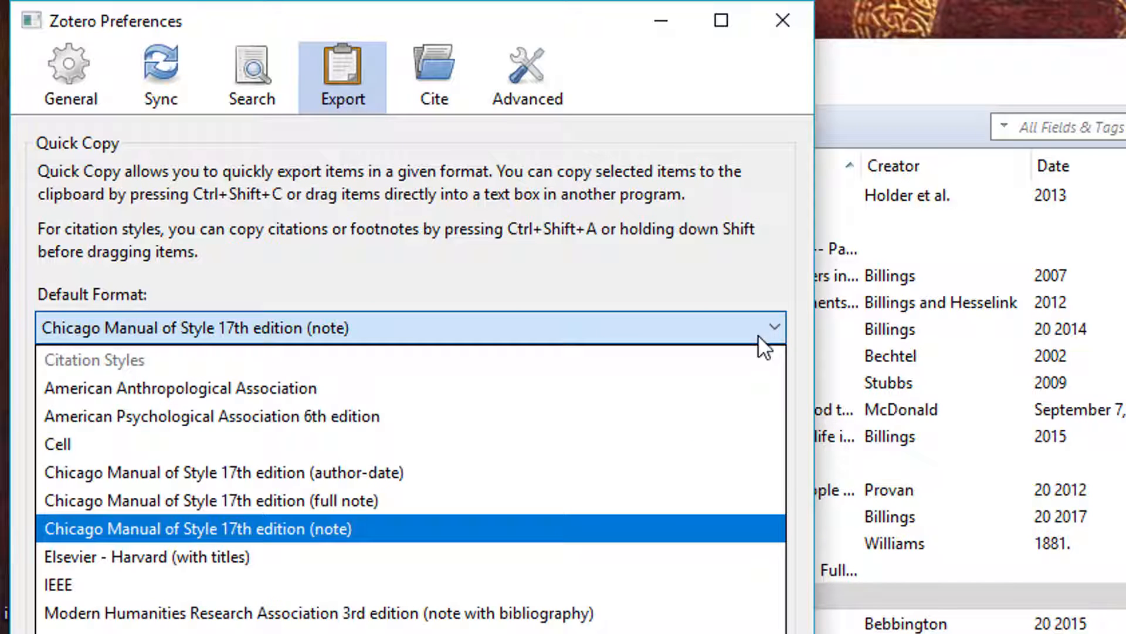
click(607, 502)
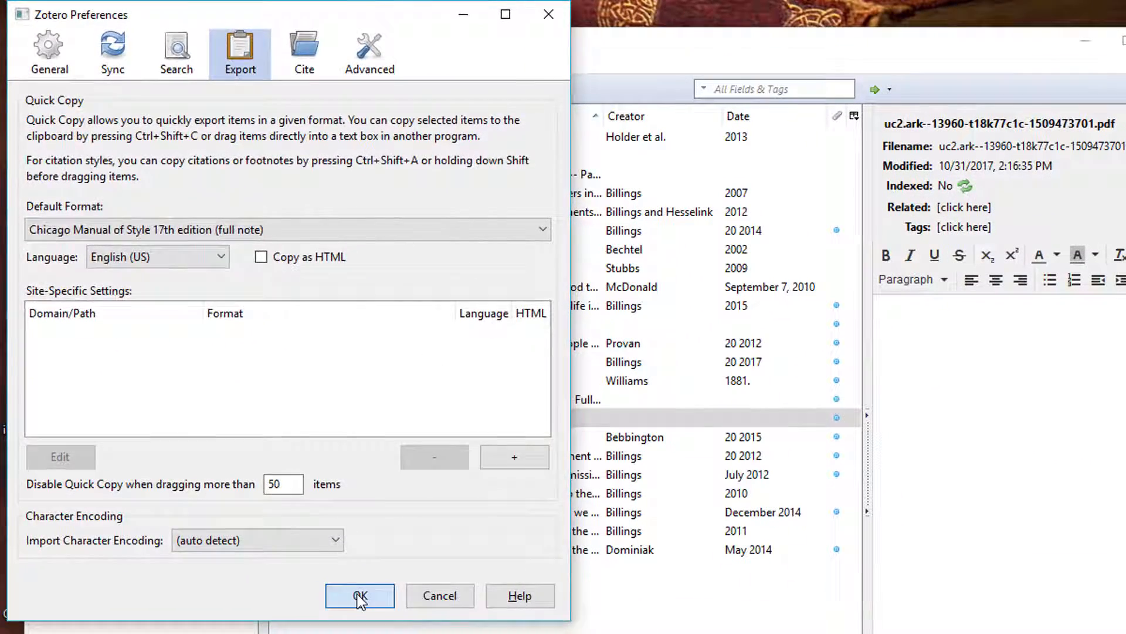
click(360, 595)
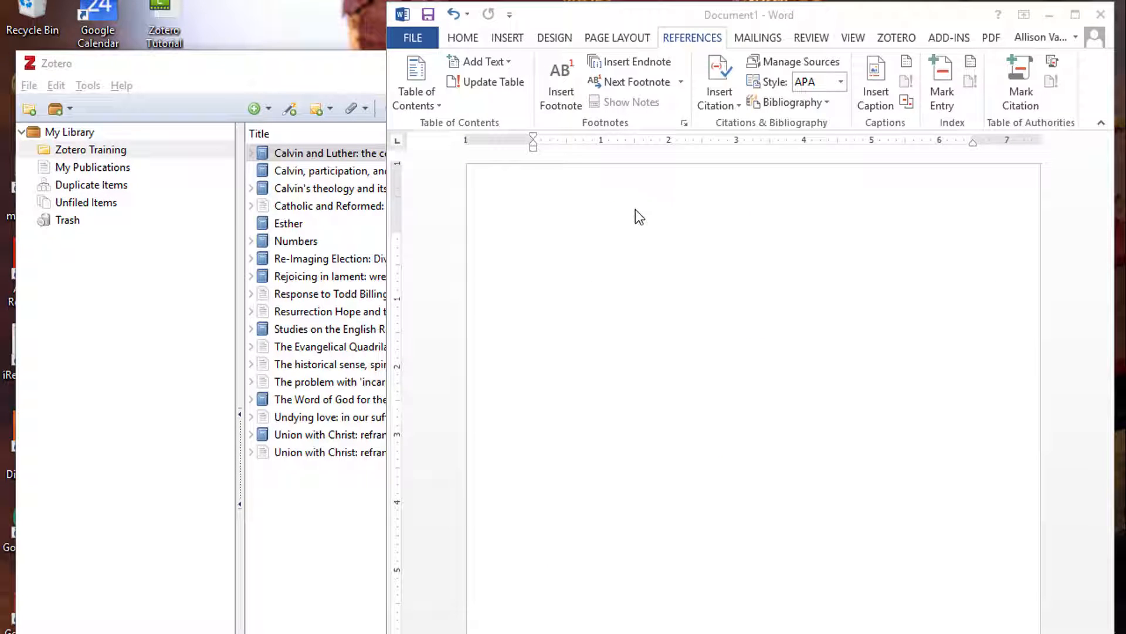
Insert the bibliography entry for Calvin and Luther: the continuing relationship from Zotero into the blank Word document
click(595, 253)
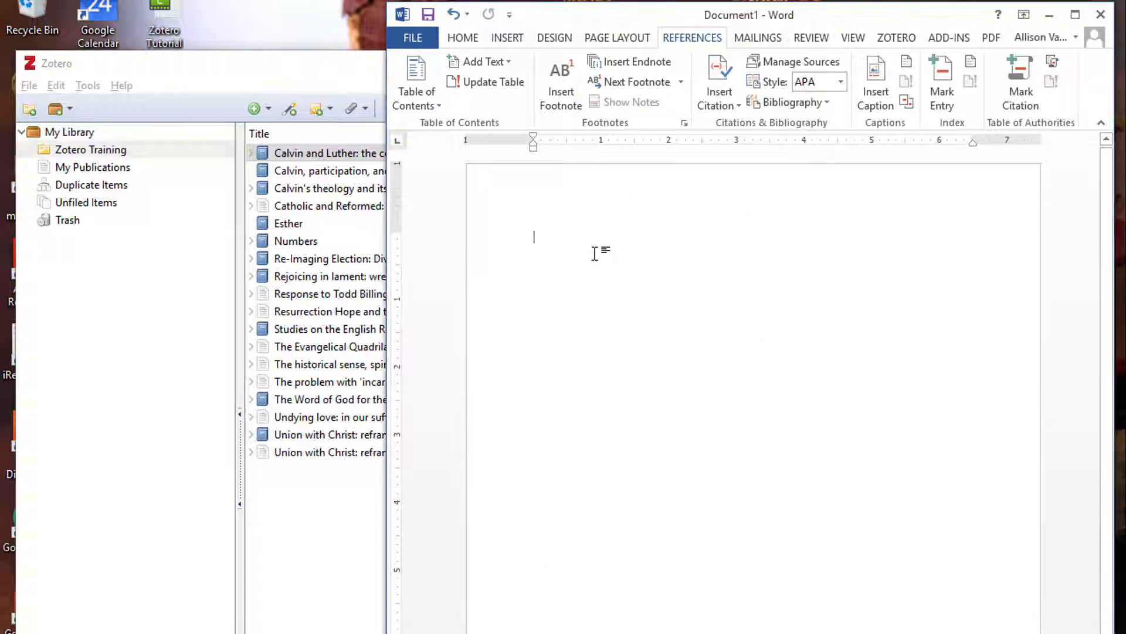
click(345, 490)
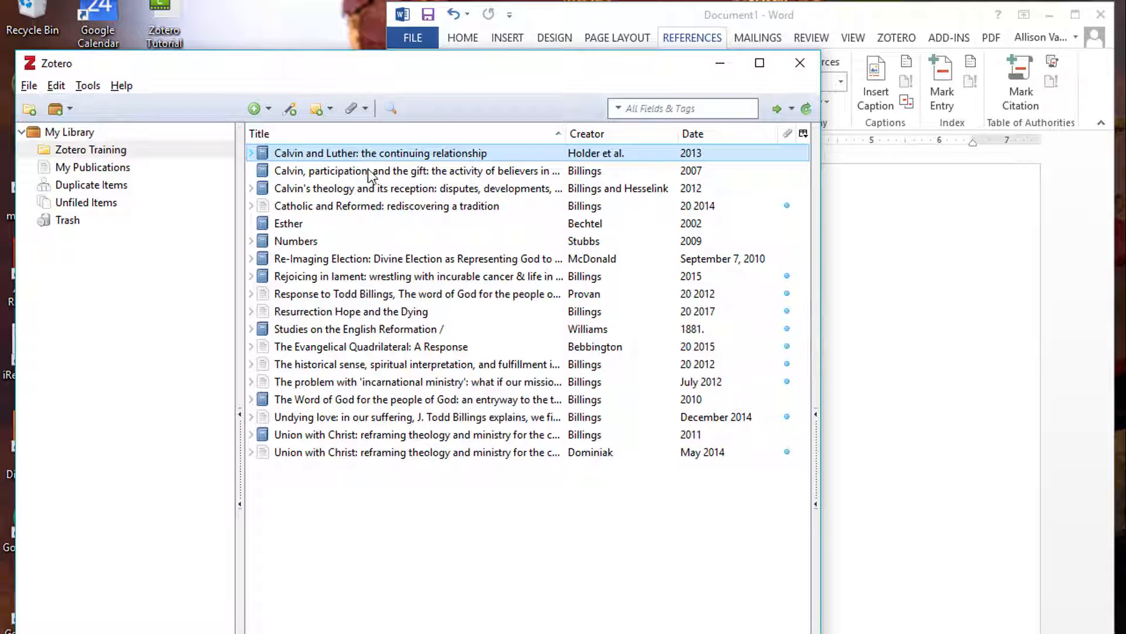
drag(369, 170, 955, 361)
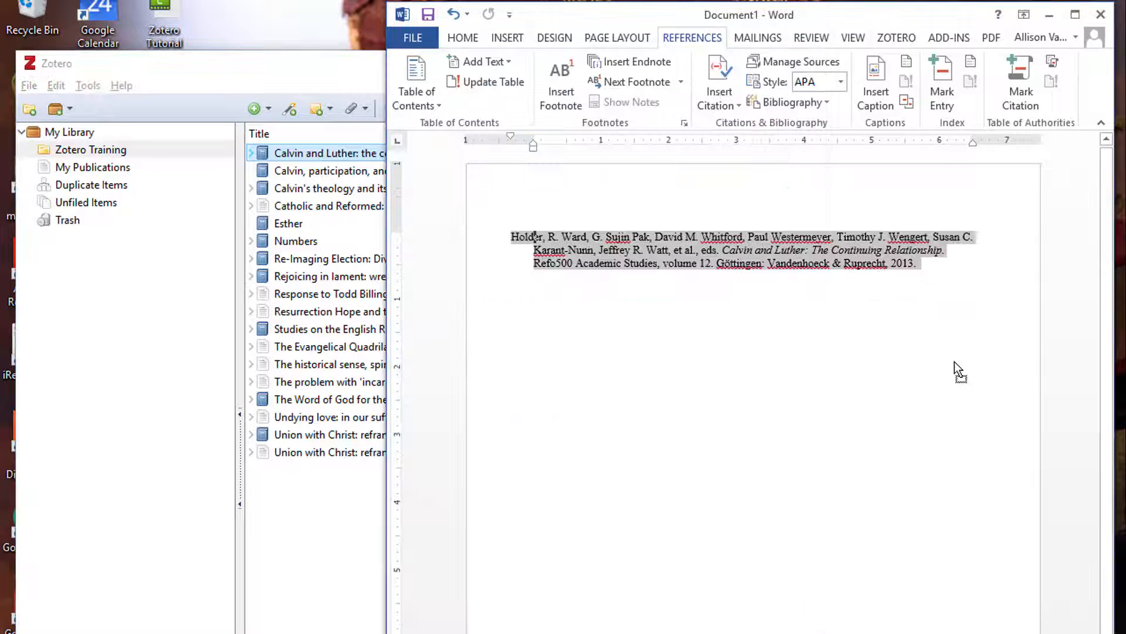
click(978, 286)
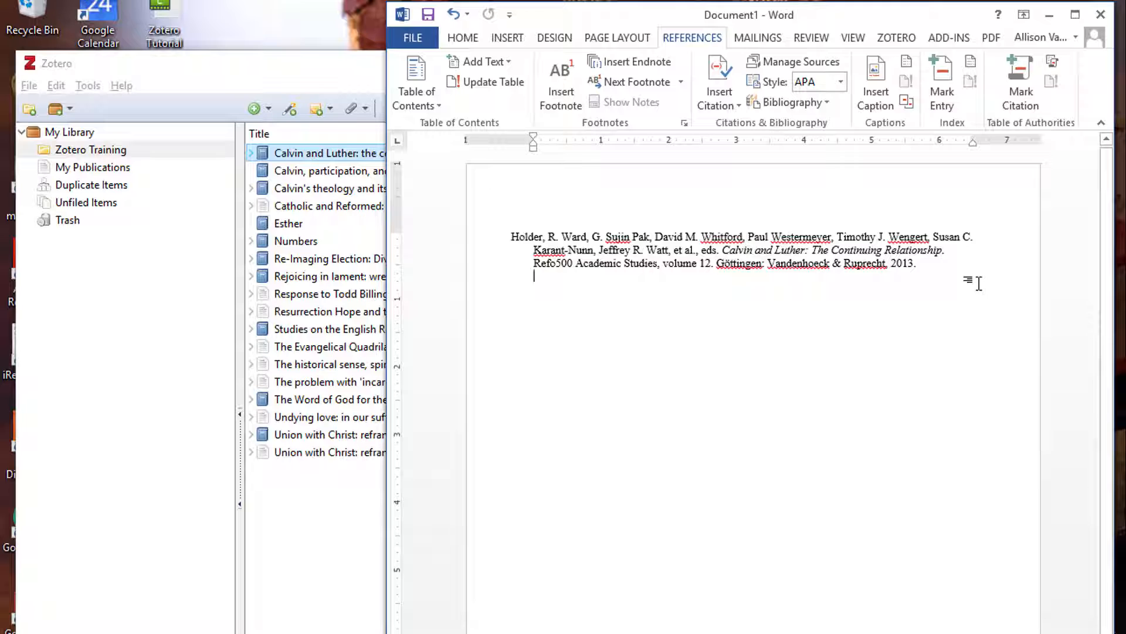
Add the bibliography entries for Esther, Numbers, Re-Imaging Election and Rejoicing in lament below the existing entry in the Word document
click(339, 505)
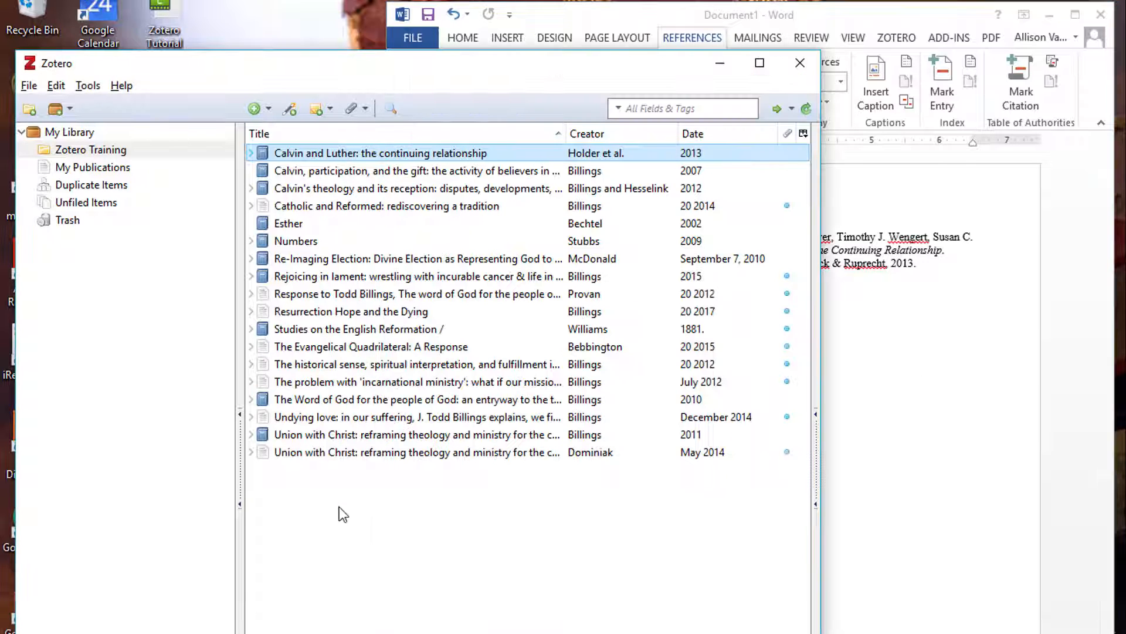
click(304, 215)
shift+click(284, 275)
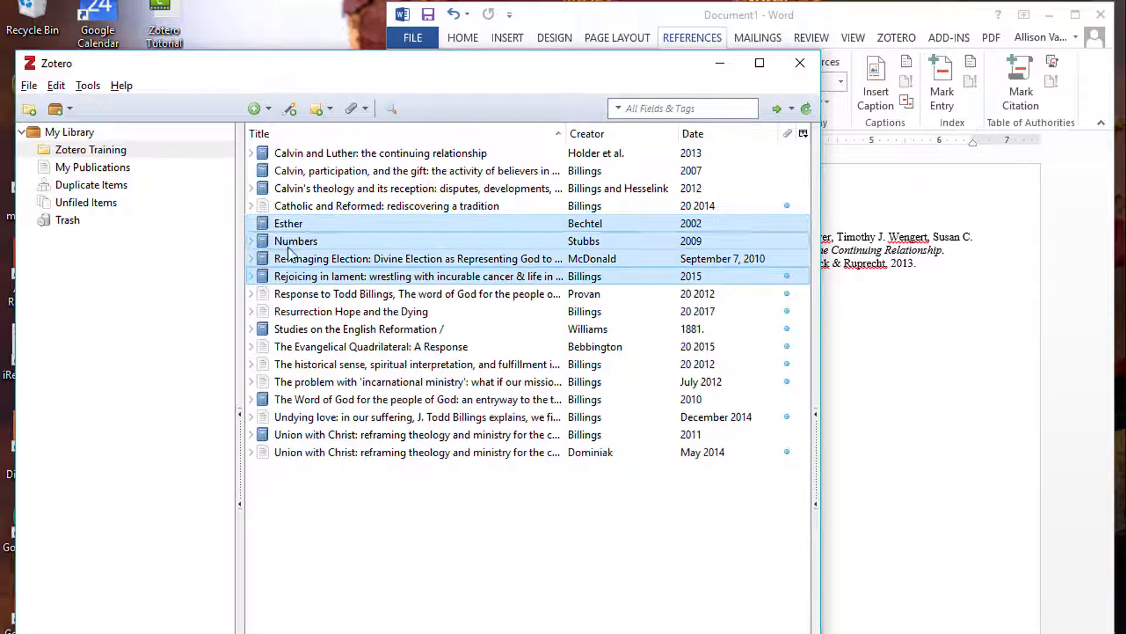
drag(291, 227, 855, 396)
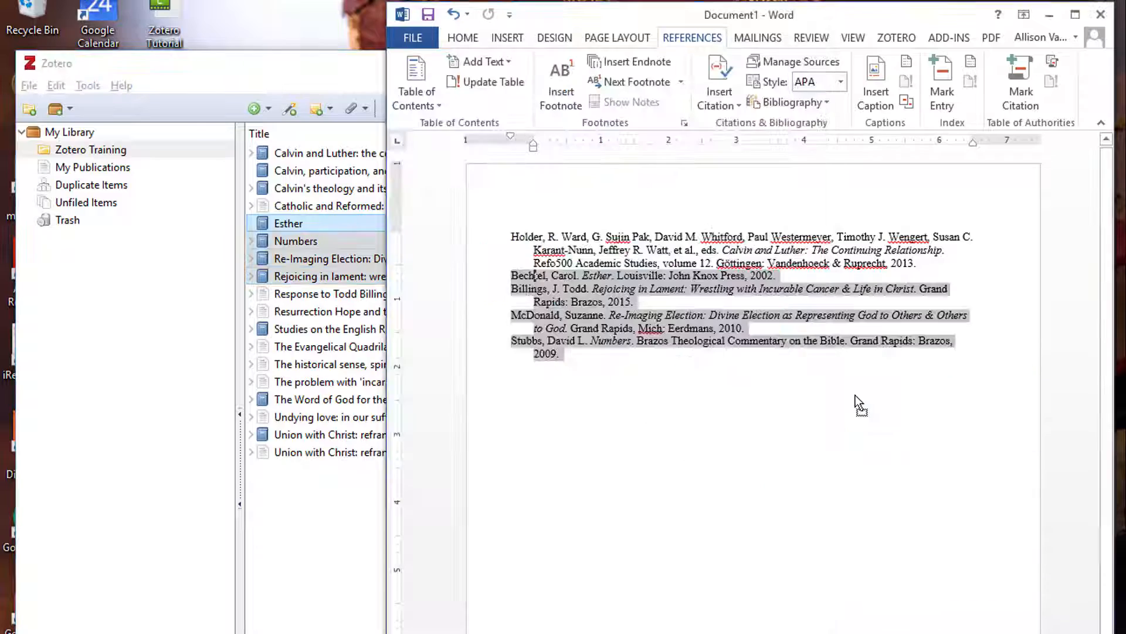
click(710, 367)
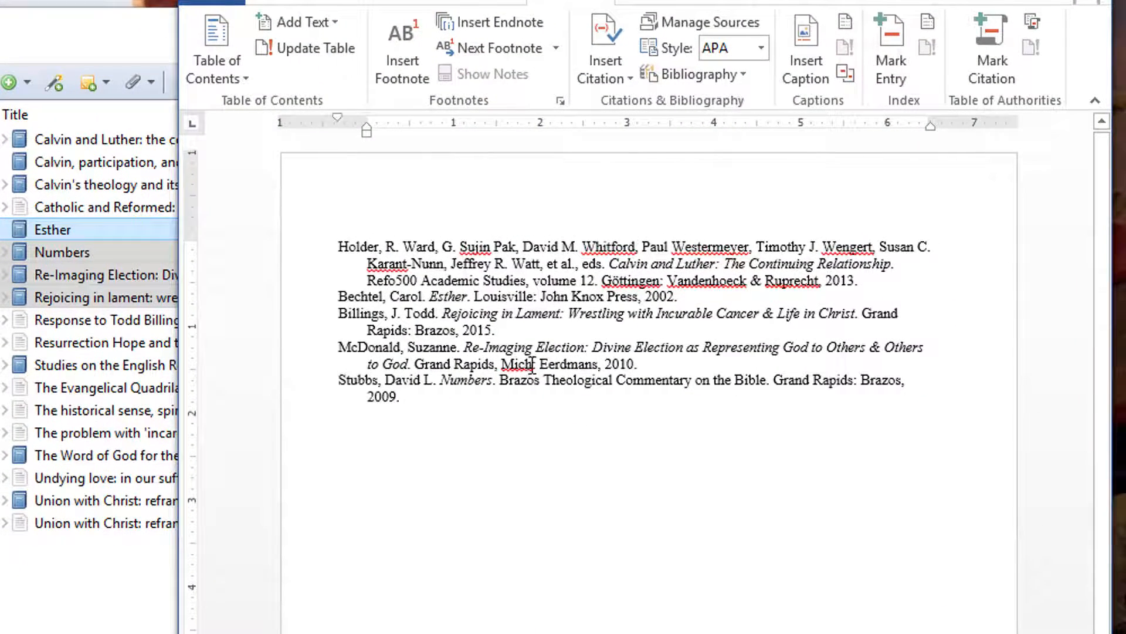
Remove ", Mich" after Grand Rapids in the Re-Imaging Election bibliography entry
click(532, 364)
key(BackSpace)
key(BackSpace)
key(BackSpace)
key(BackSpace)
key(BackSpace)
key(BackSpace)
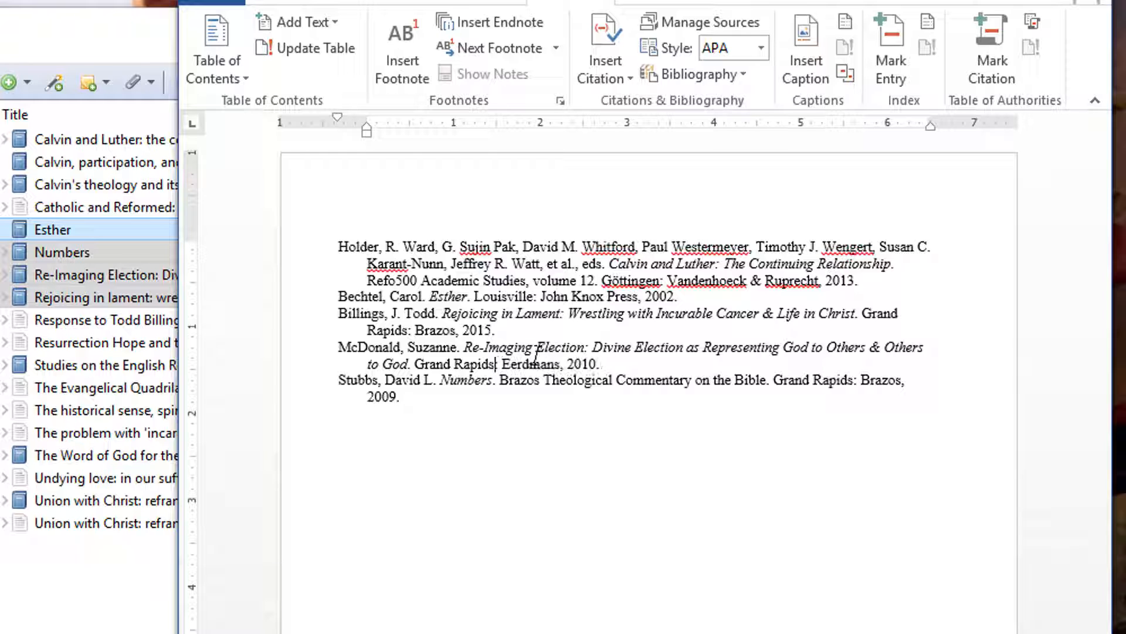
Insert a blank line after each of the first four bibliography entries to separate them
click(702, 290)
key(Return)
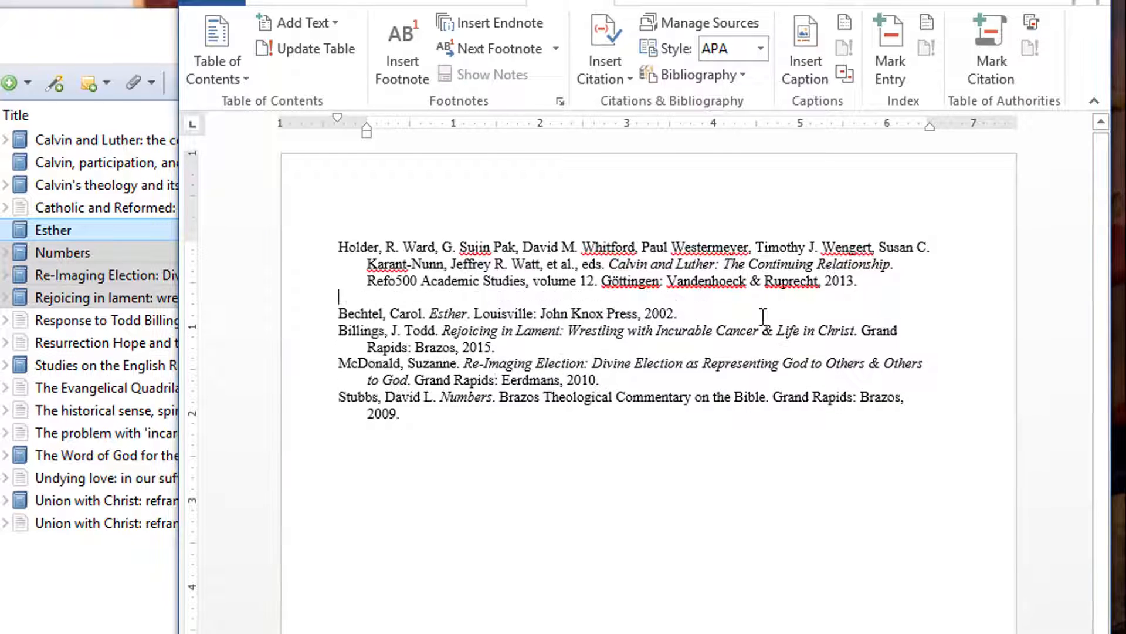
click(753, 314)
key(Return)
click(706, 362)
key(Return)
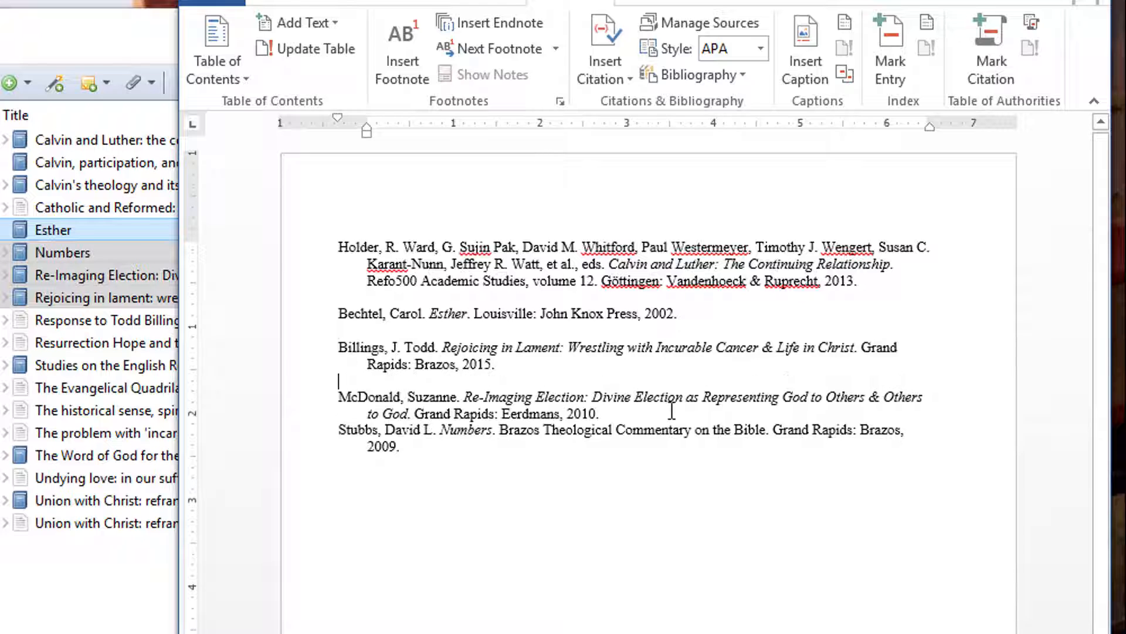
click(670, 412)
key(Return)
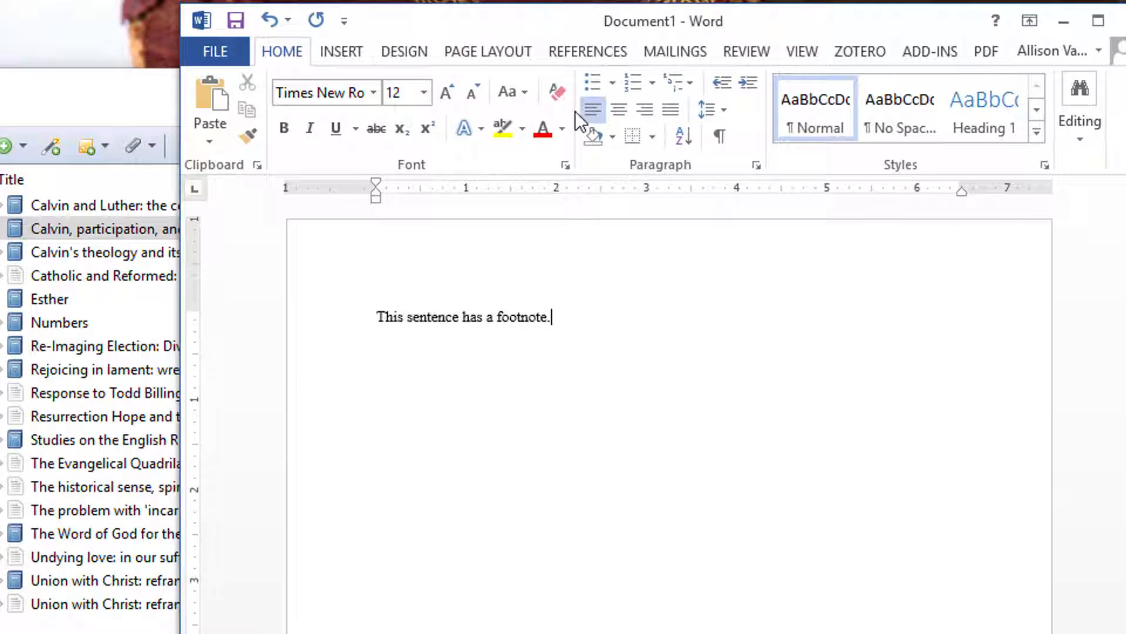
Insert a footnote after "This sentence has a footnote." and fill it with the Zotero note citation for Calvin, participation, and the gift
click(576, 58)
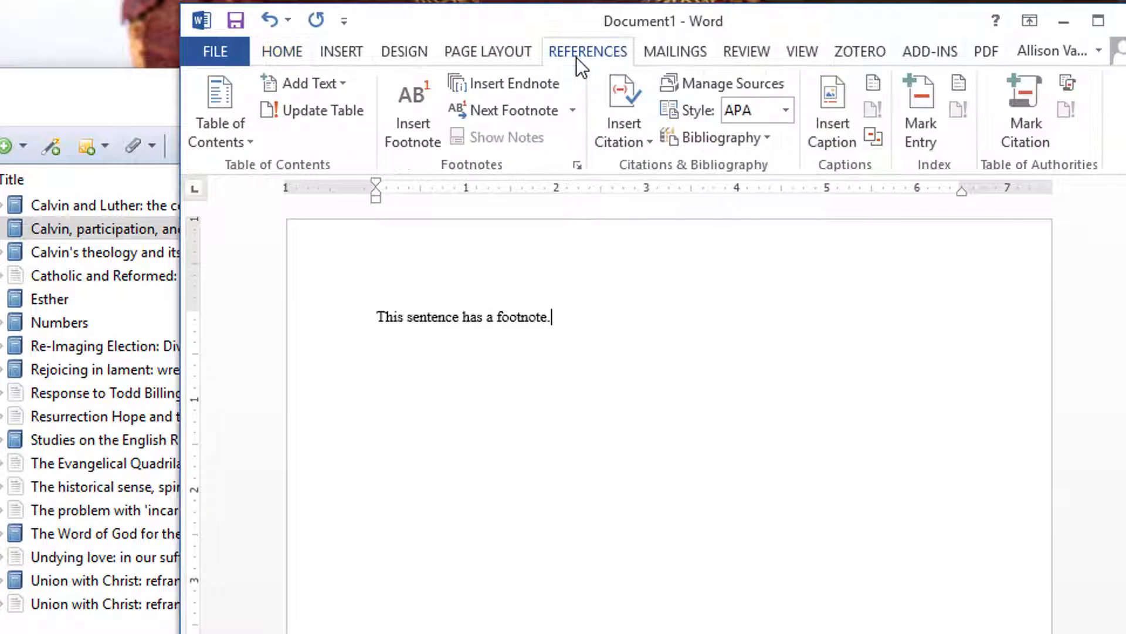
click(416, 115)
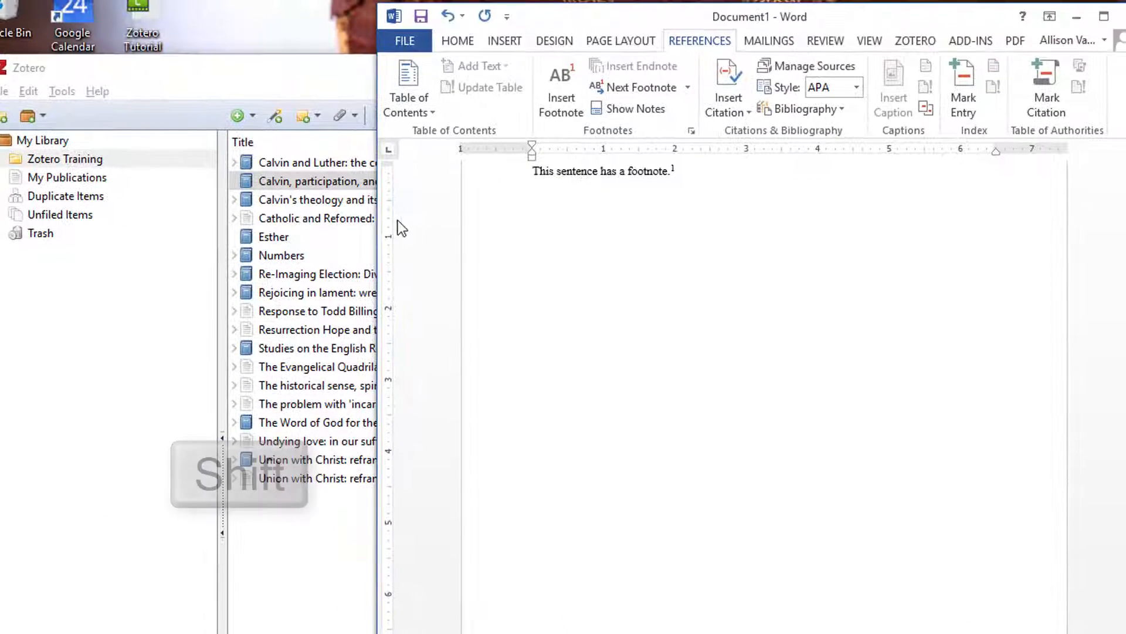
click(349, 187)
drag(368, 220, 898, 633)
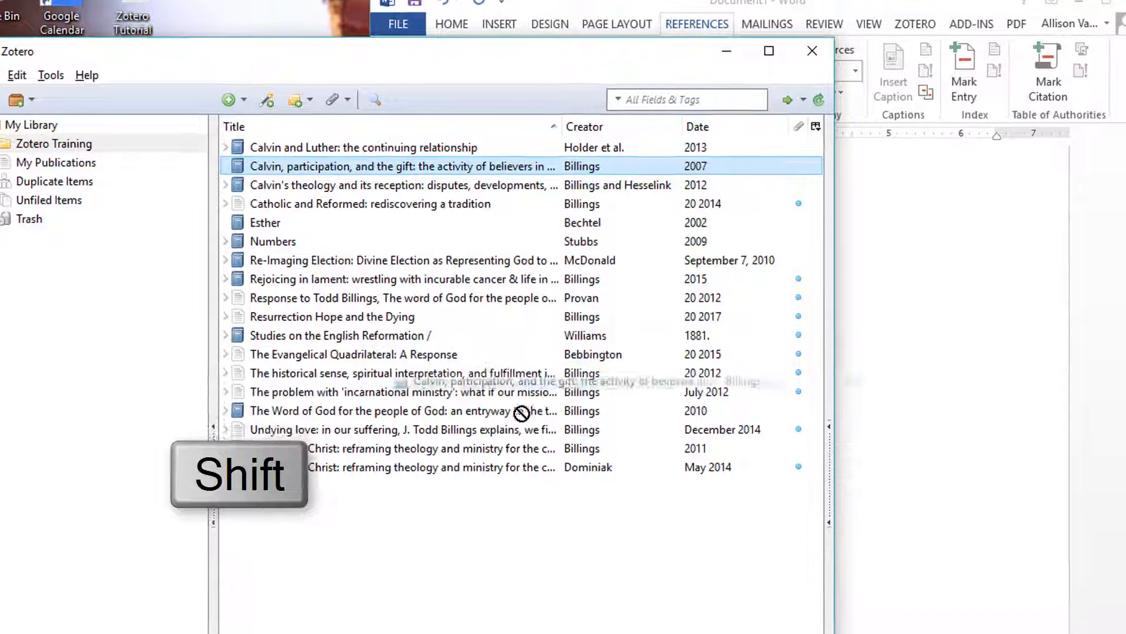
drag(888, 527, 889, 527)
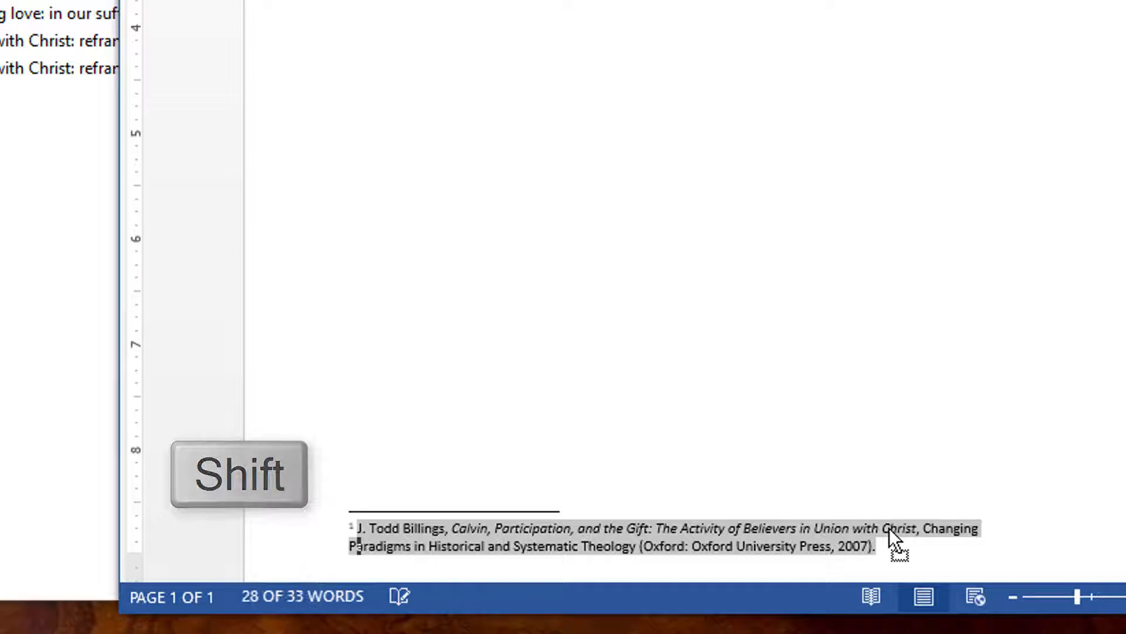
click(936, 536)
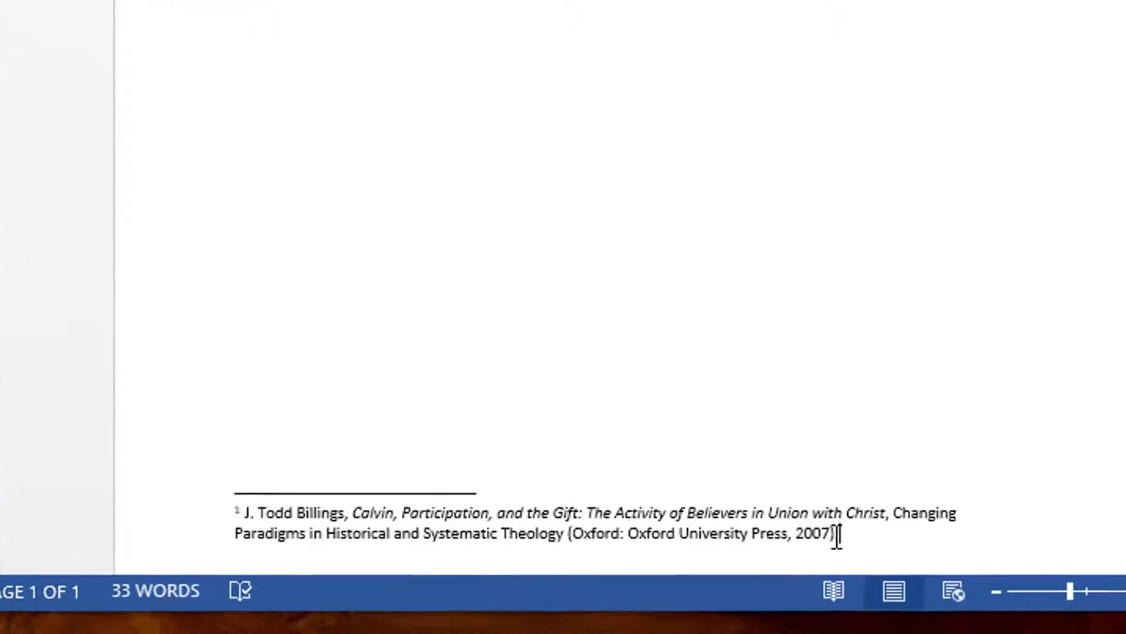